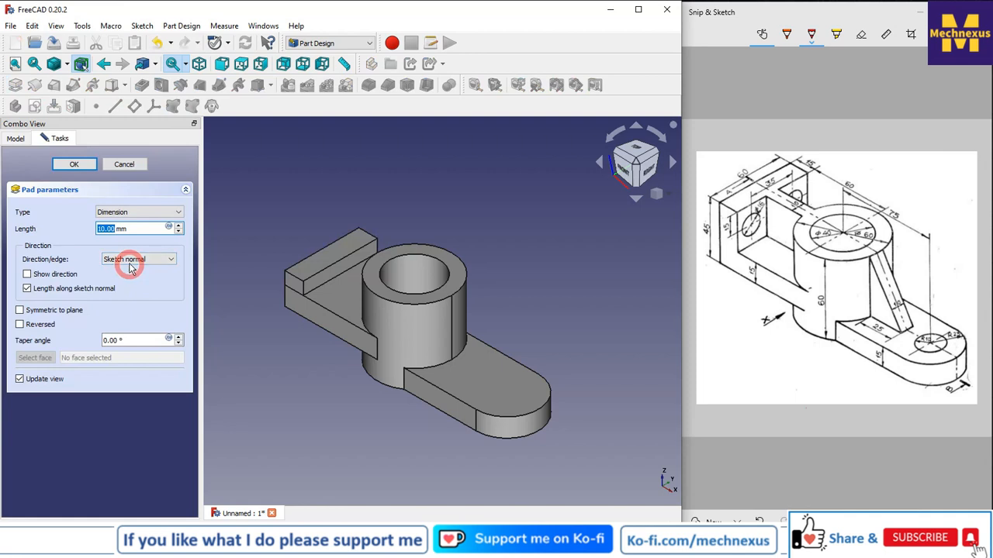
# Set the pad length to 45-15 mm and confirm the pad.
pyautogui.moveTo(144, 230); pyautogui.dragTo(56, 225)
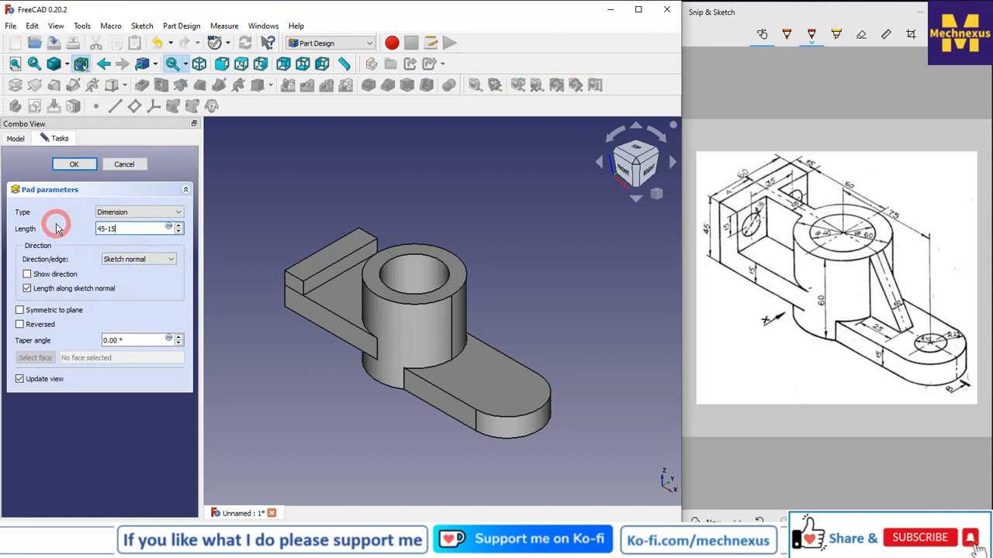
pyautogui.click(304, 194)
pyautogui.click(74, 165)
pyautogui.click(75, 175)
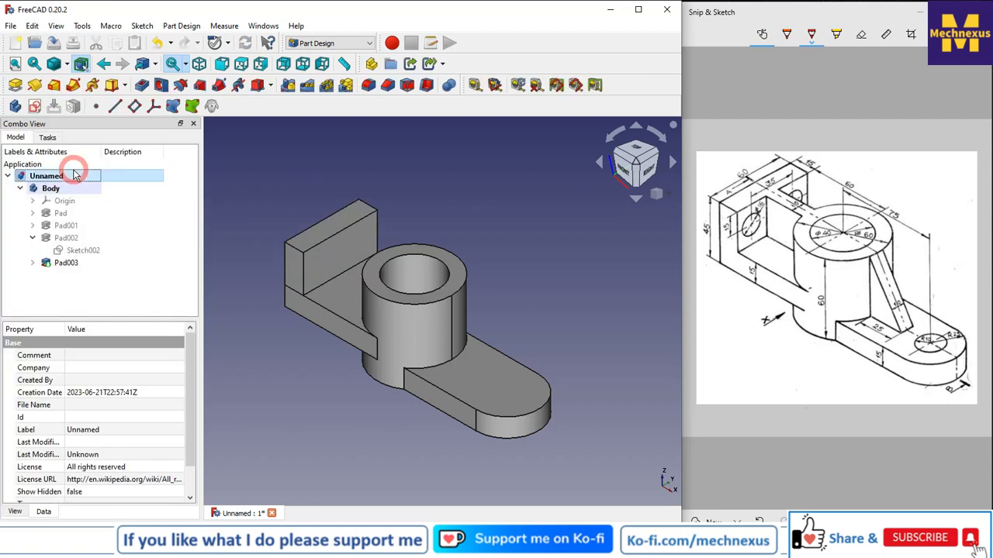
# Start a new sketch on the top face of the cylinder.
pyautogui.click(543, 257)
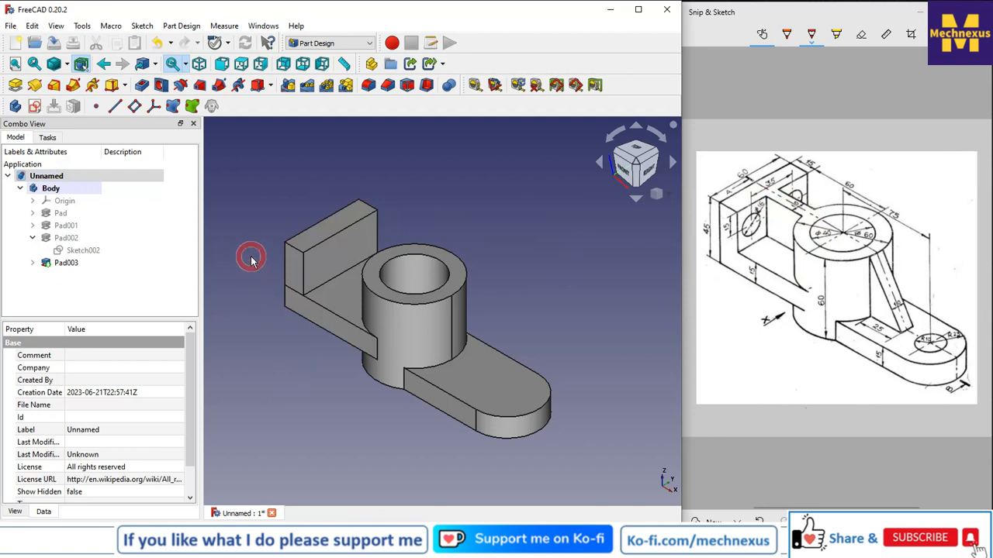
pyautogui.click(379, 267)
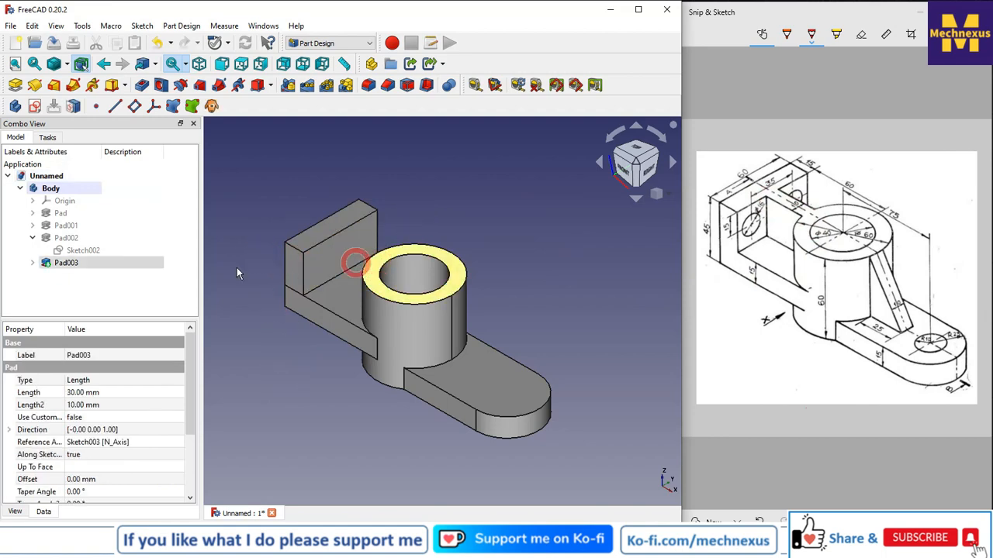
pyautogui.click(33, 105)
pyautogui.click(270, 380)
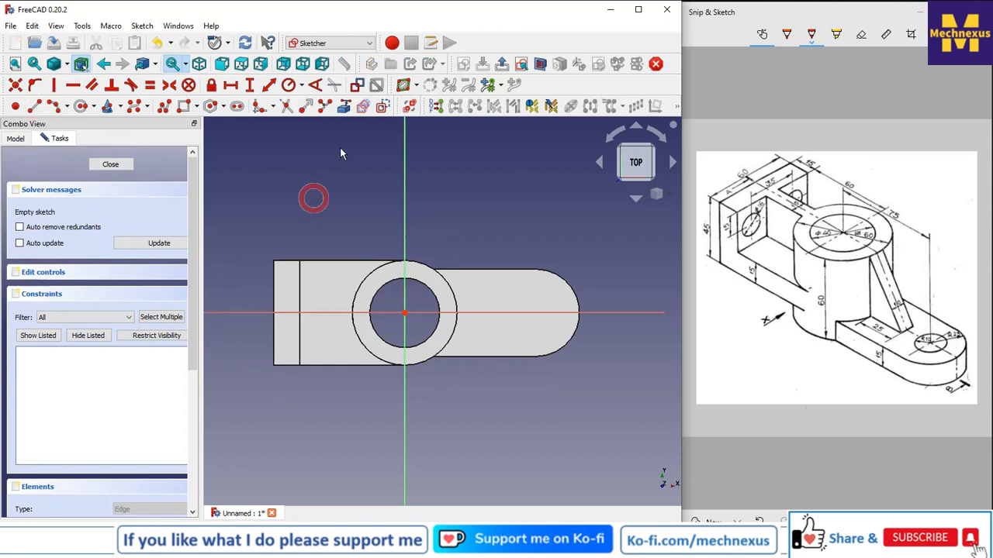
# Add the cylinder's outer circle and the step's left edge as external geometry.
pyautogui.click(344, 107)
pyautogui.click(355, 288)
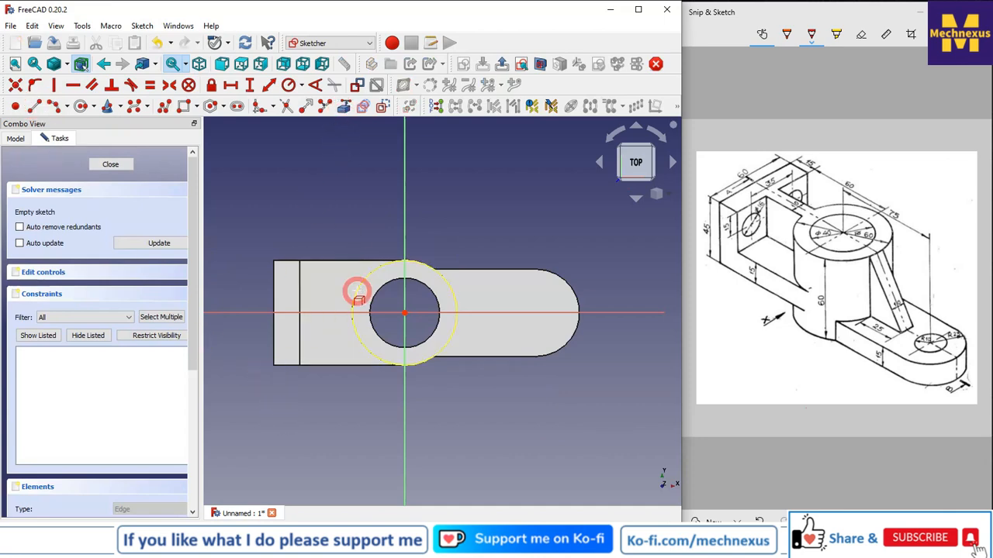
pyautogui.click(301, 306)
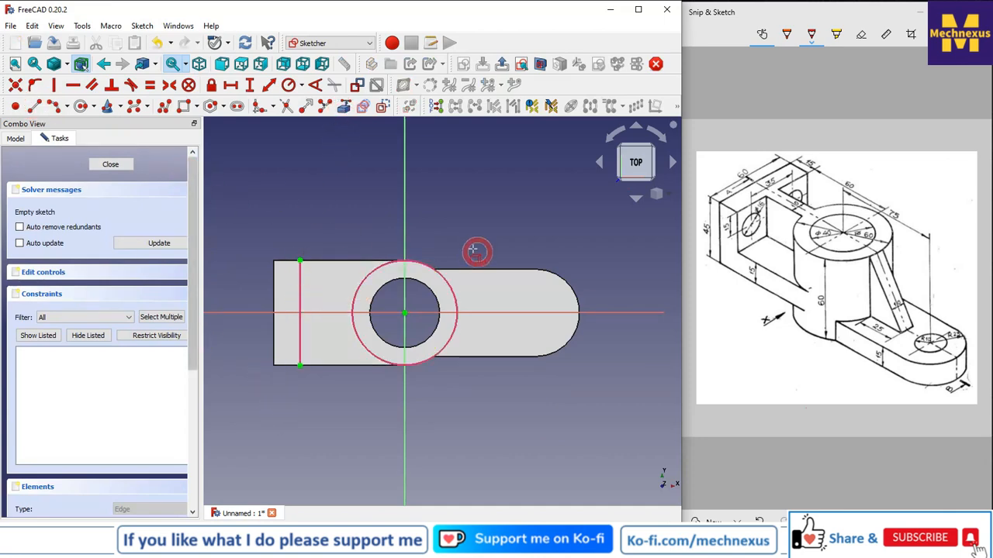
pyautogui.scroll(3, 304, 292)
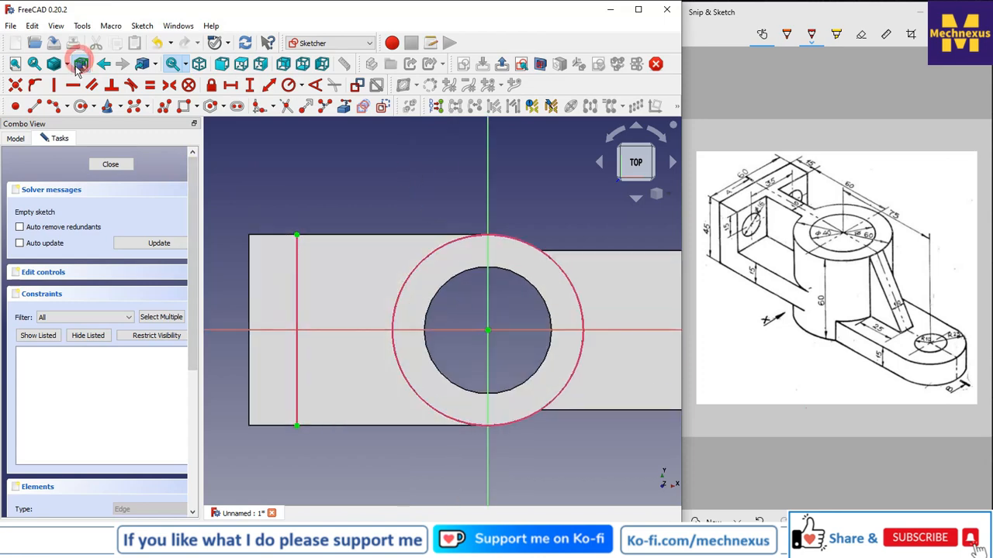
# Draw two horizontal lines from the external left edge to the outer circle.
pyautogui.click(33, 105)
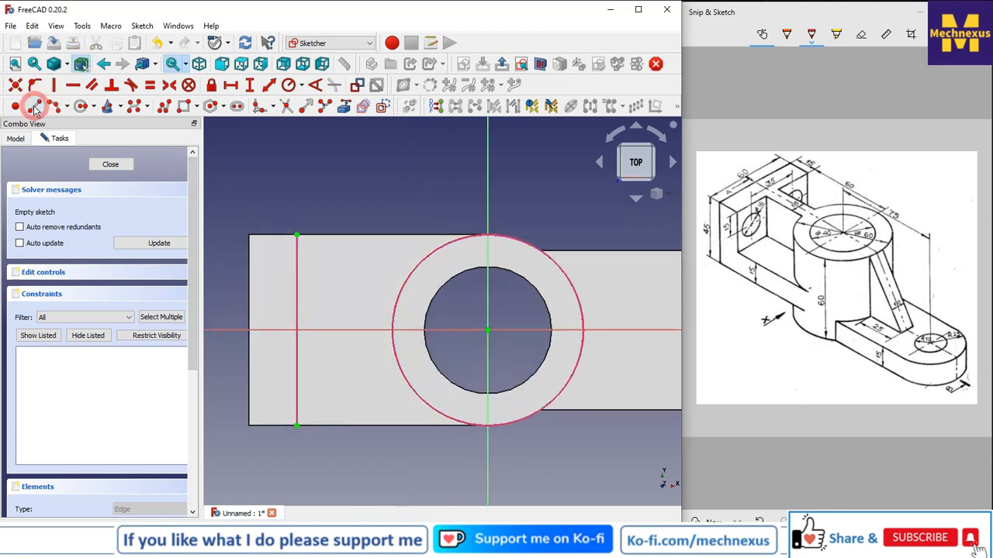
pyautogui.click(299, 306)
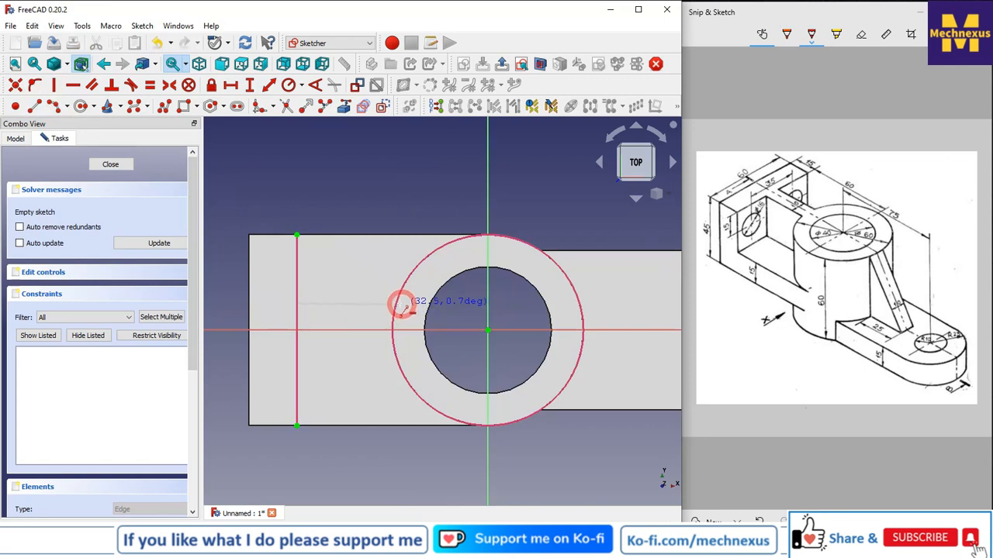
pyautogui.click(396, 304)
pyautogui.click(397, 354)
pyautogui.click(297, 353)
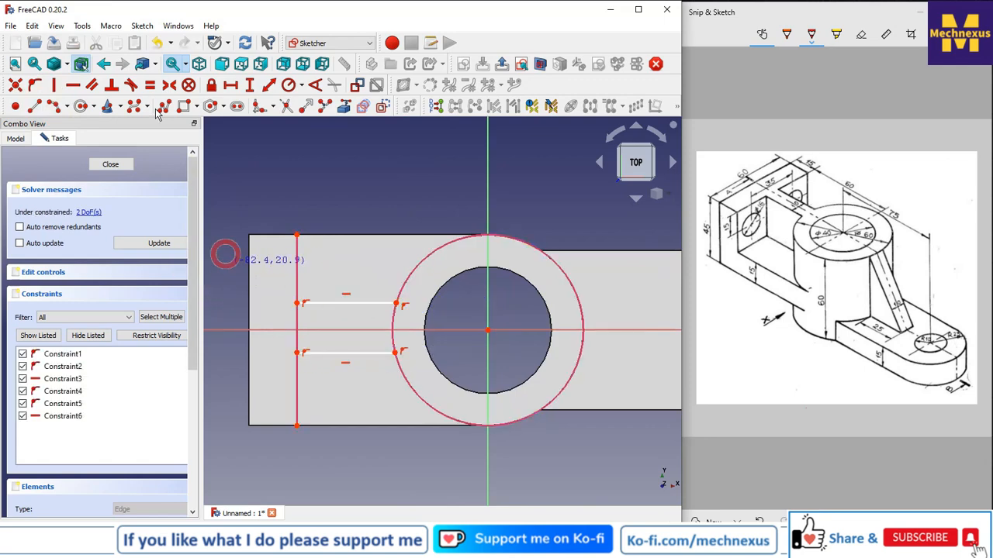
# Draw a vertical line joining the left ends of the two horizontal lines.
pyautogui.click(30, 107)
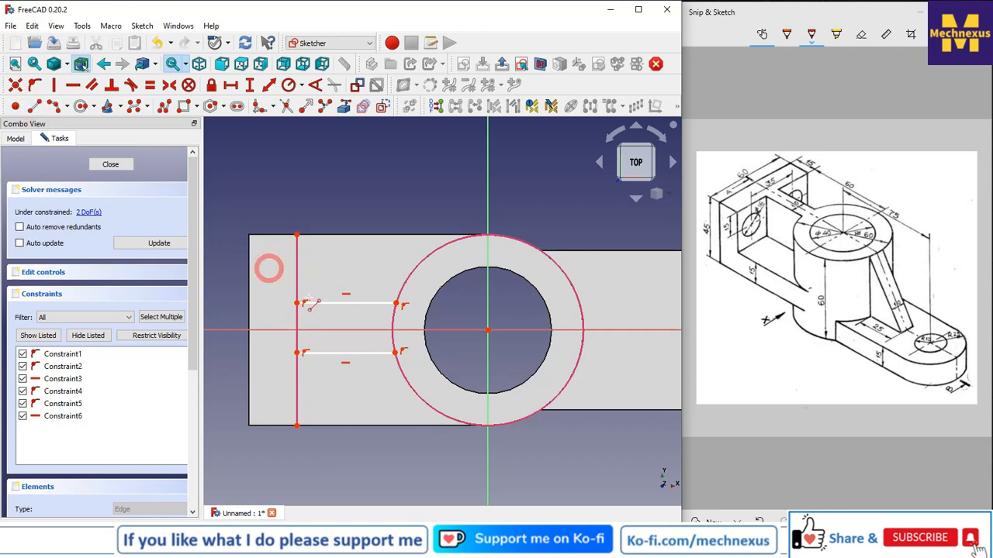
pyautogui.click(298, 354)
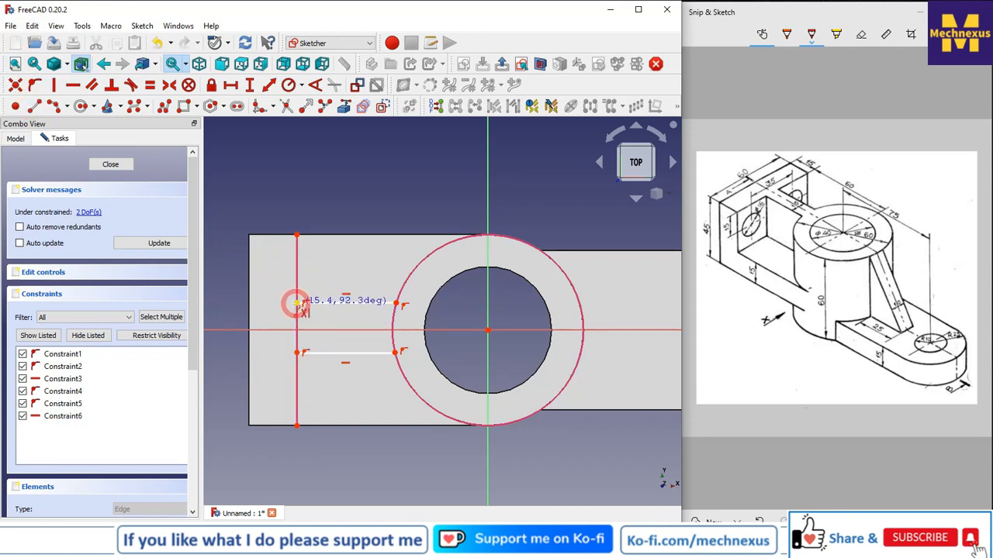
pyautogui.click(297, 302)
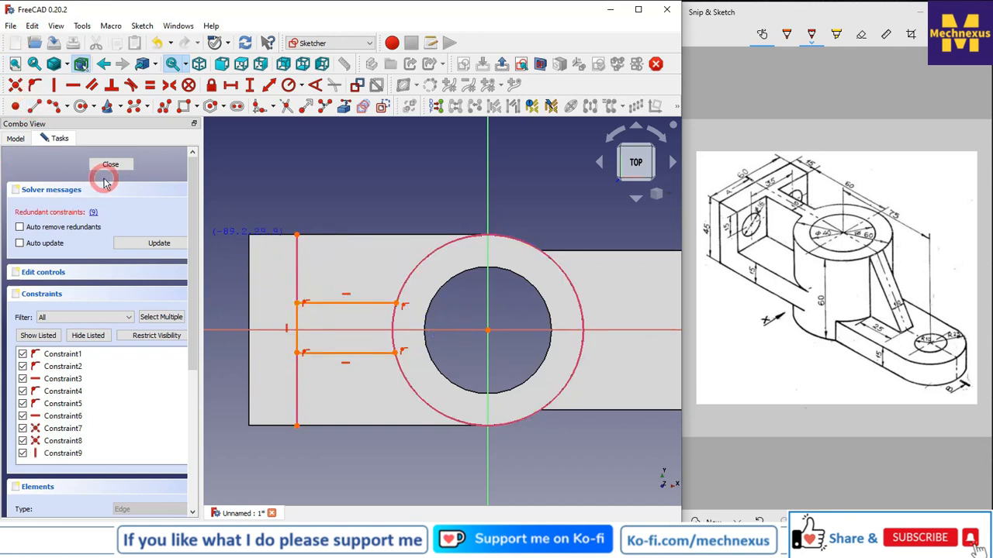
# Delete the redundant vertical constraint on the new line.
pyautogui.click(93, 214)
pyautogui.click(47, 450)
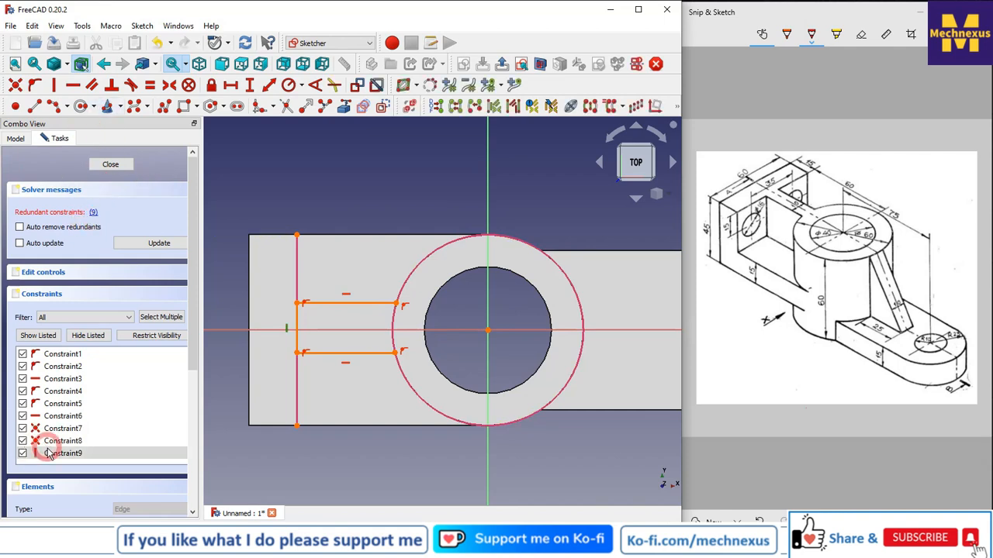
pyautogui.rightClick(49, 454)
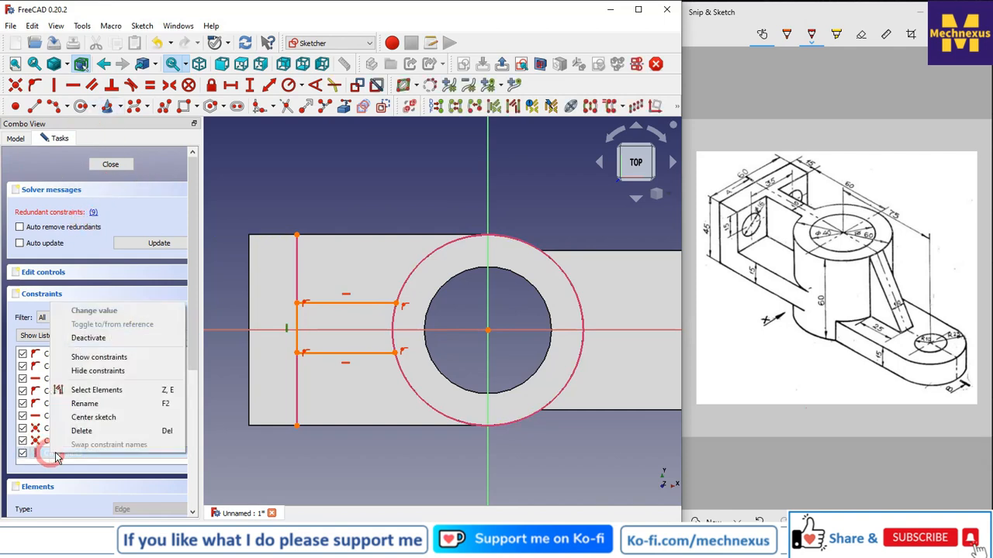
pyautogui.click(90, 433)
pyautogui.scroll(1, 375, 347)
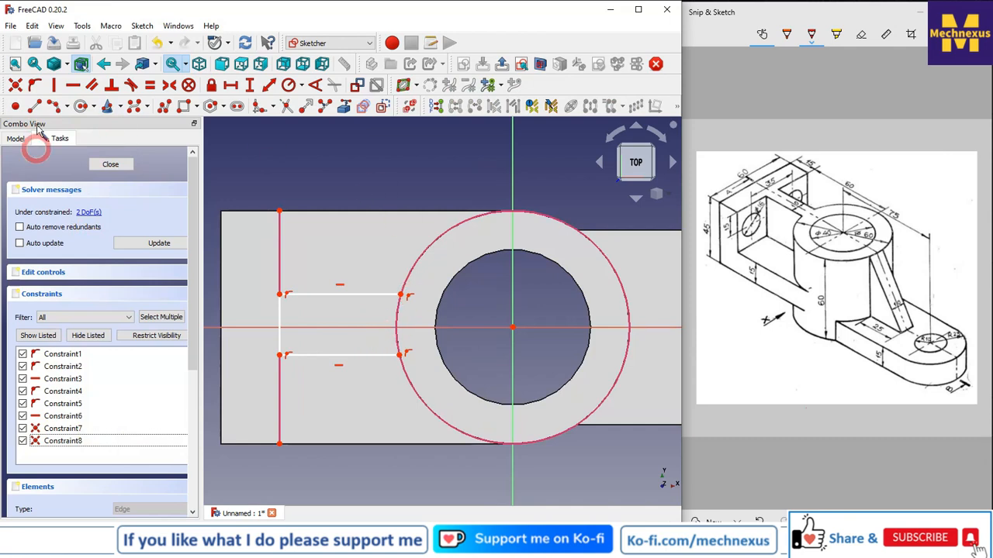
# Draw an arc on the outer circle between the lines' right ends and make it equal to the circle.
pyautogui.click(52, 106)
pyautogui.scroll(2, 399, 361)
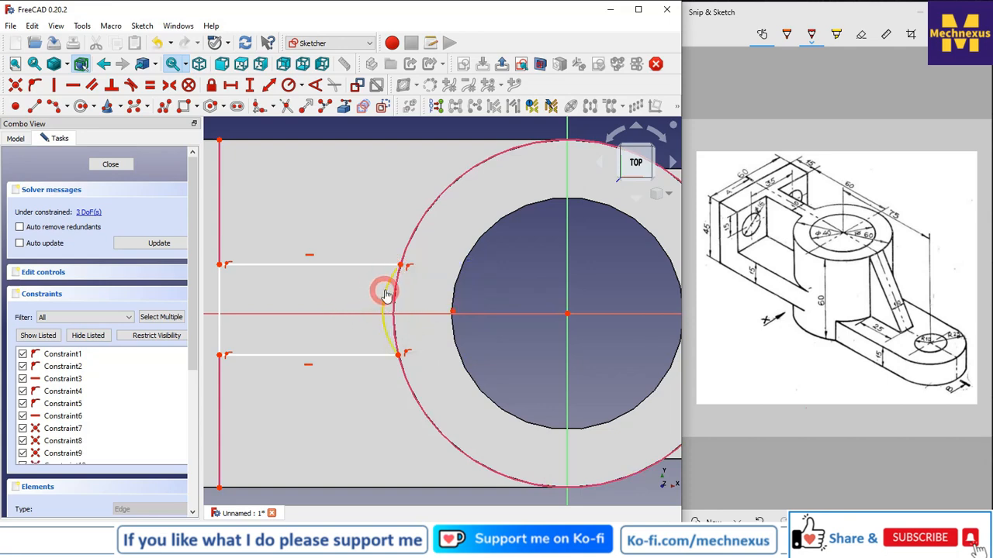
pyautogui.click(392, 290)
pyautogui.click(394, 293)
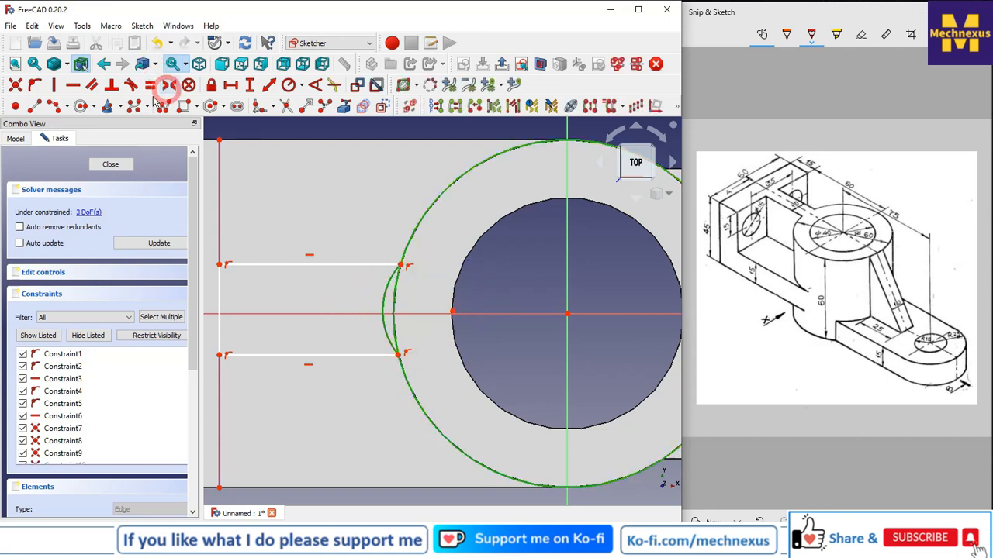
pyautogui.click(151, 85)
# Constrain the vertical line's length to 10 mm.
pyautogui.scroll(-3, 390, 305)
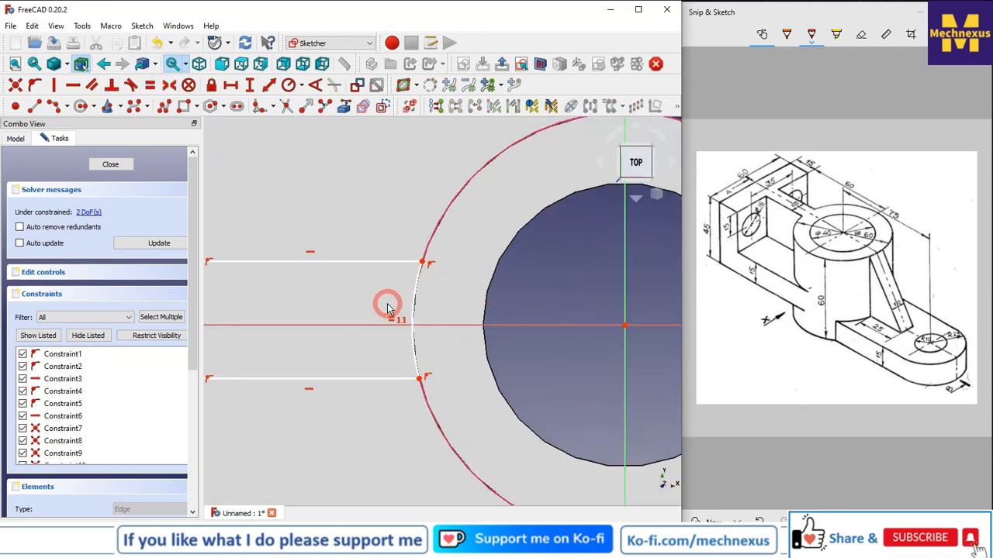
pyautogui.scroll(2, 287, 306)
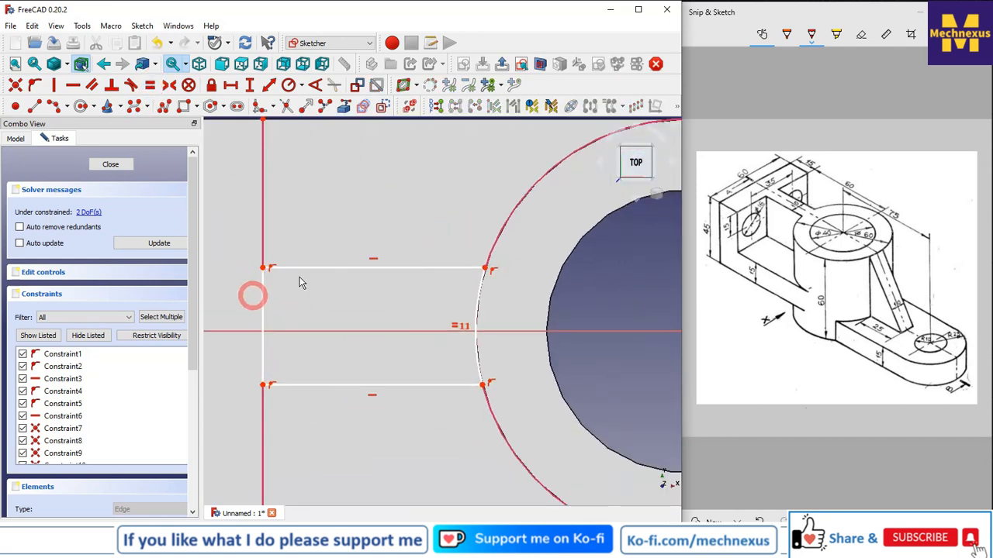
pyautogui.click(270, 86)
pyautogui.click(264, 306)
pyautogui.click(264, 306)
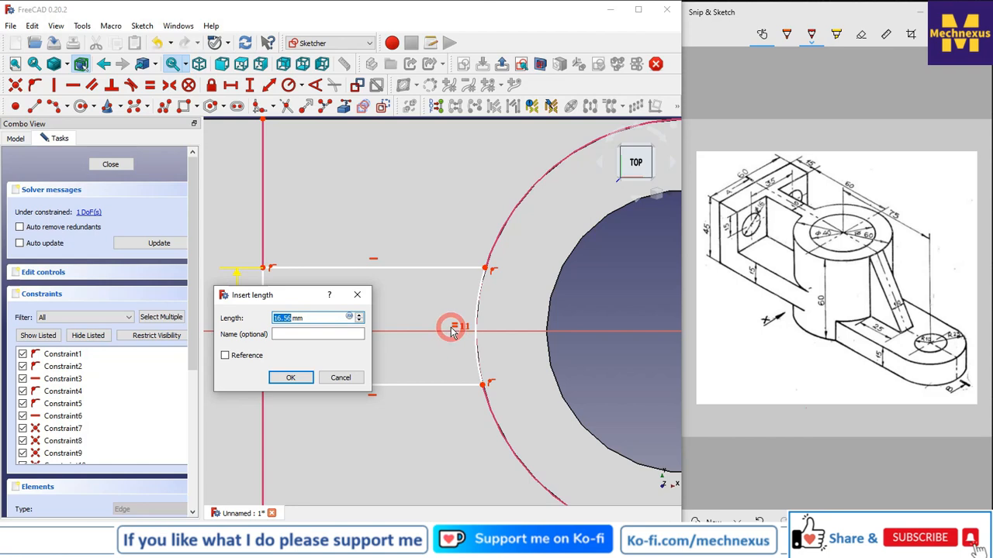
pyautogui.press('Return')
pyautogui.click(307, 296)
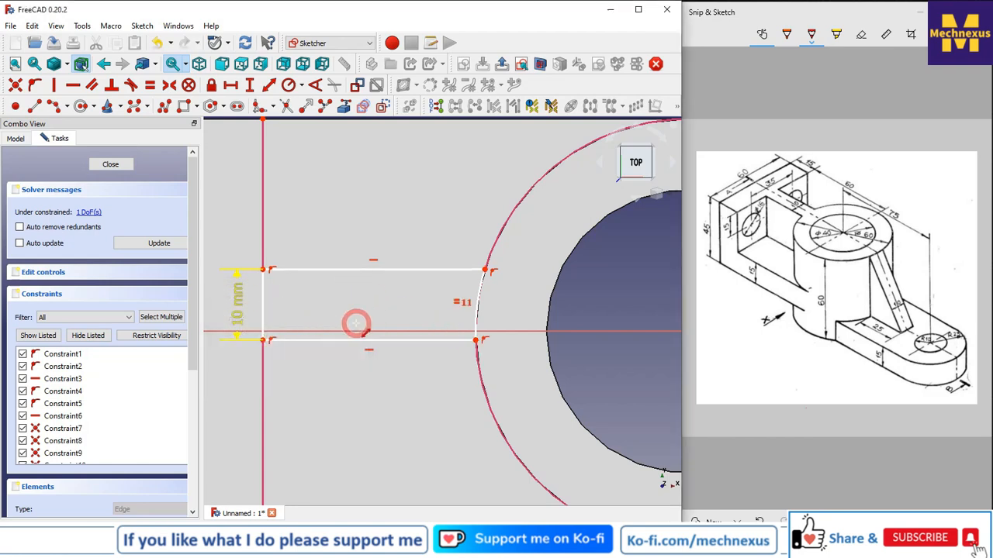
pyautogui.scroll(-2, 356, 323)
pyautogui.scroll(2, 275, 312)
pyautogui.click(170, 87)
pyautogui.scroll(-2, 465, 324)
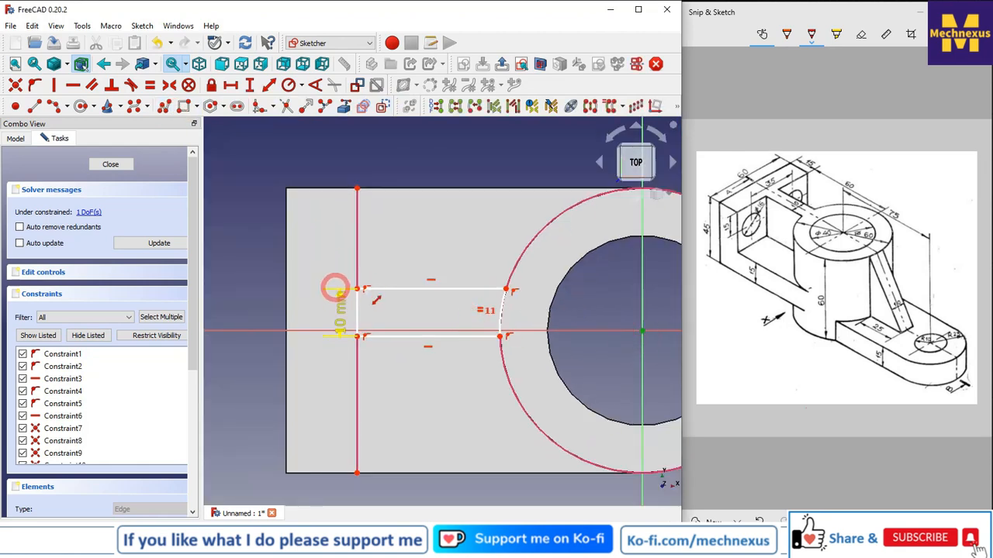
pyautogui.click(358, 292)
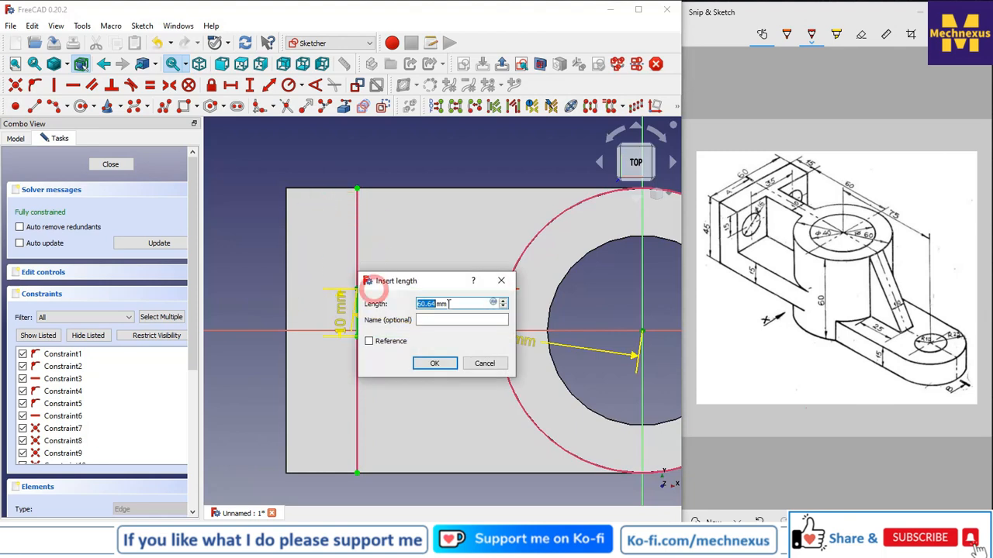
pyautogui.press('Escape')
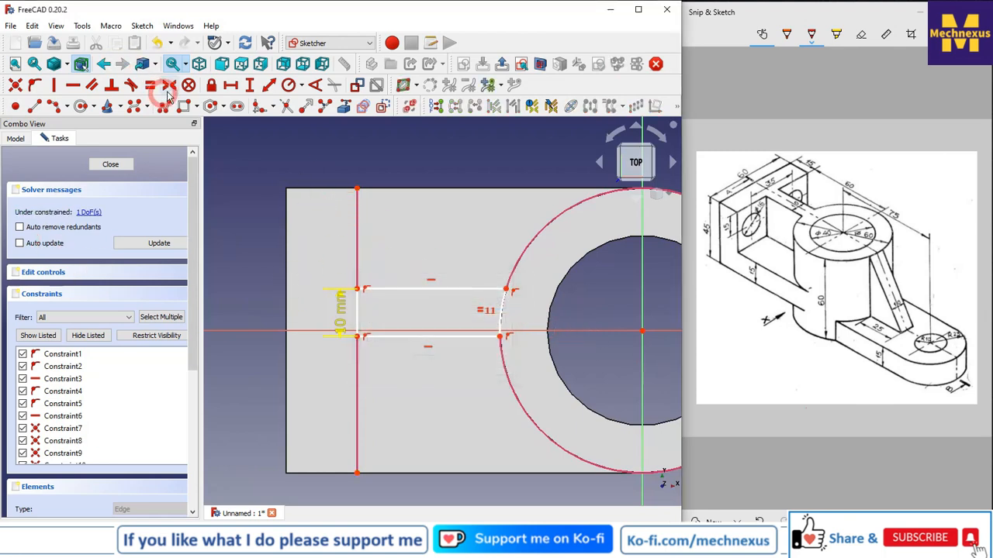
# Make the vertical line's endpoints symmetric about the horizontal axis.
pyautogui.scroll(3, 383, 298)
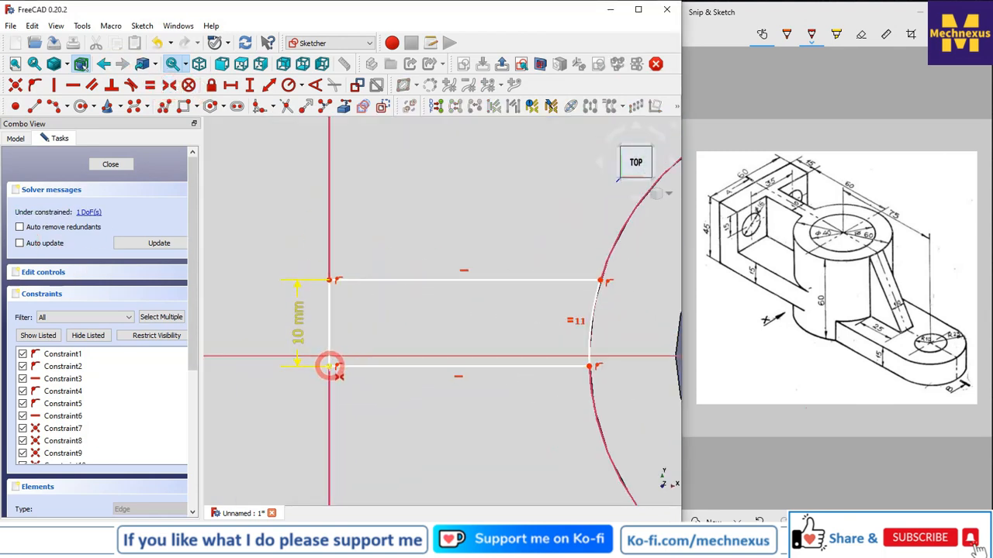
pyautogui.click(329, 366)
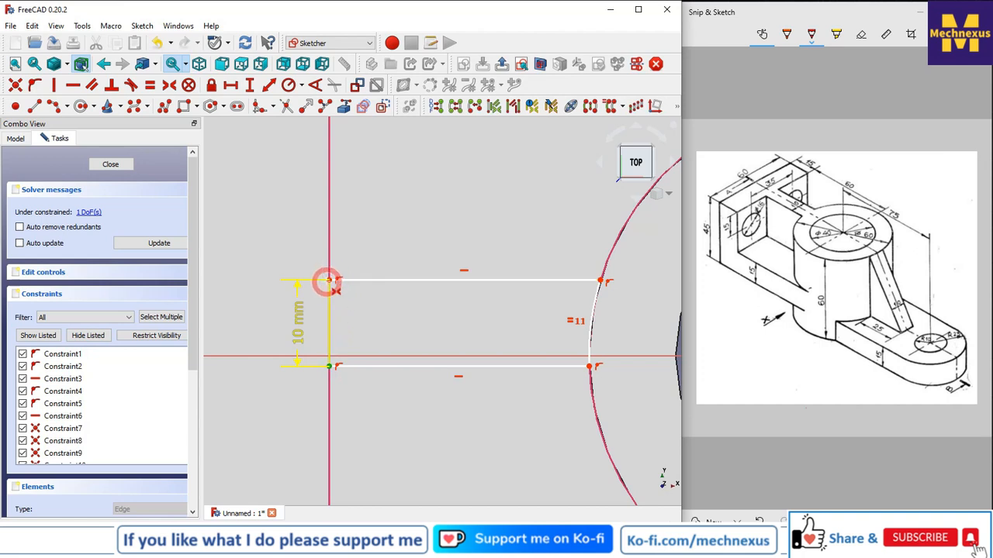
pyautogui.click(330, 283)
pyautogui.scroll(-2, 473, 349)
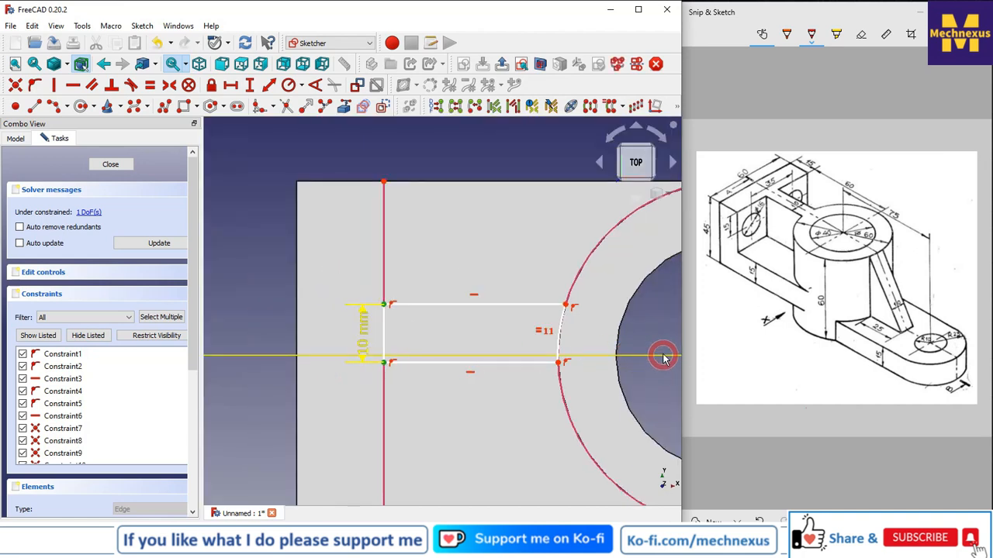
pyautogui.press('s')
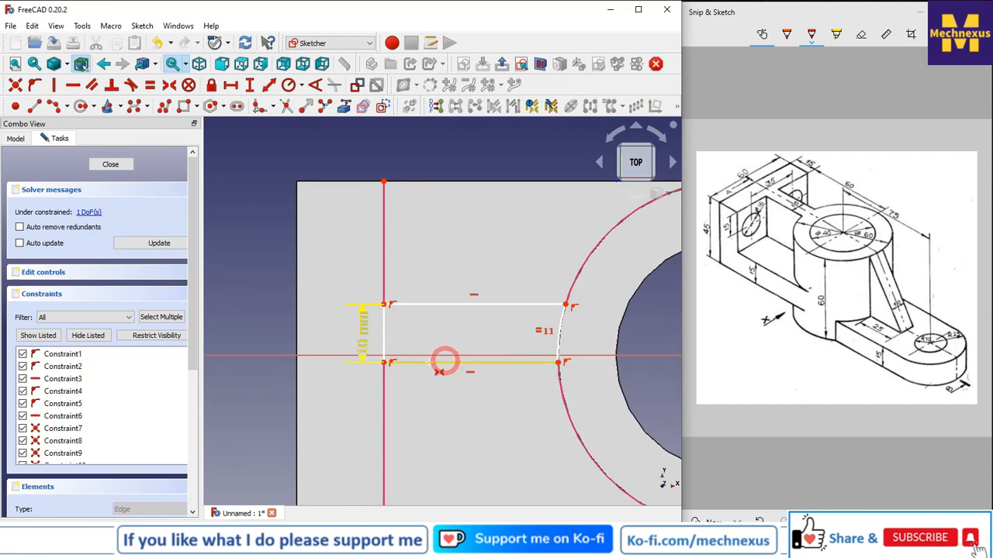
pyautogui.scroll(-2, 374, 337)
pyautogui.scroll(2, 330, 304)
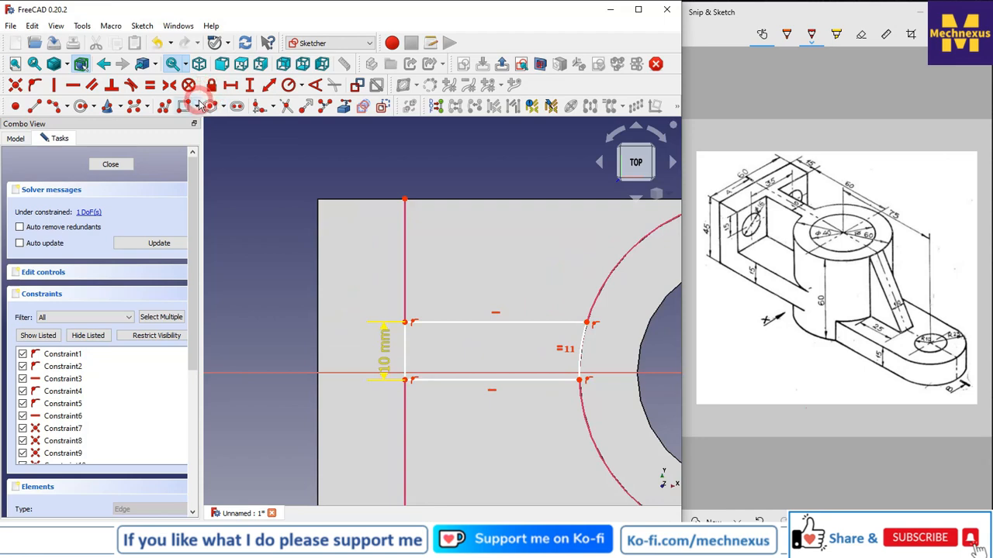
pyautogui.click(170, 84)
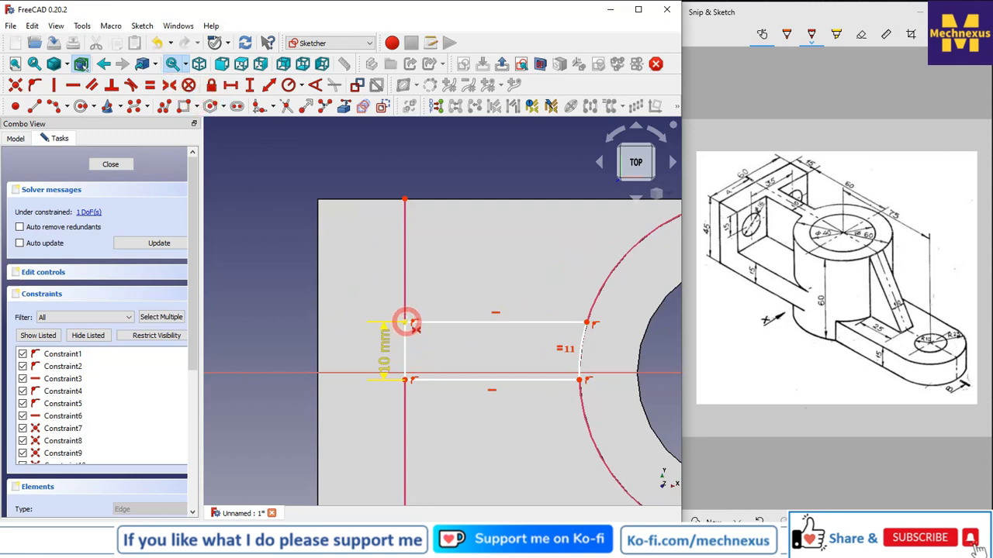
pyautogui.click(404, 321)
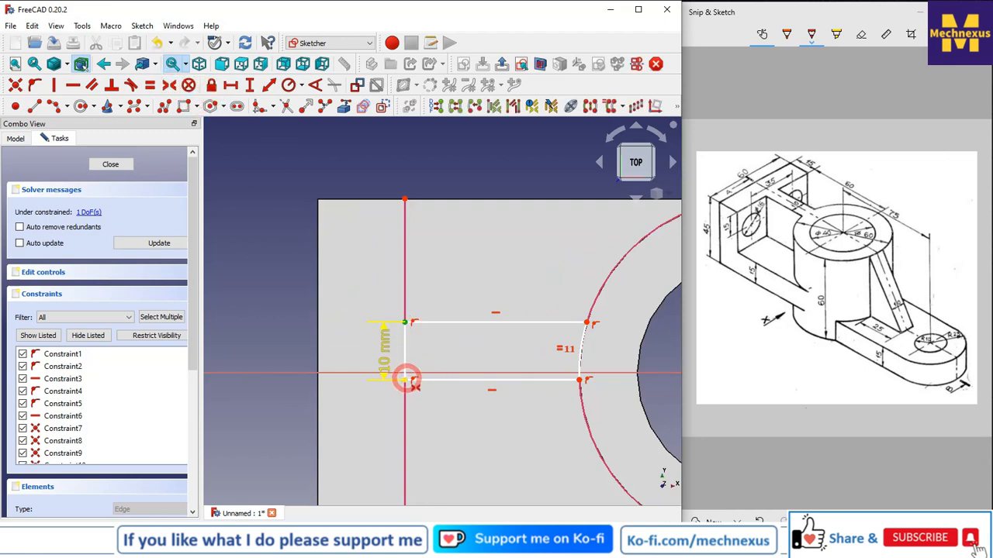
pyautogui.click(290, 378)
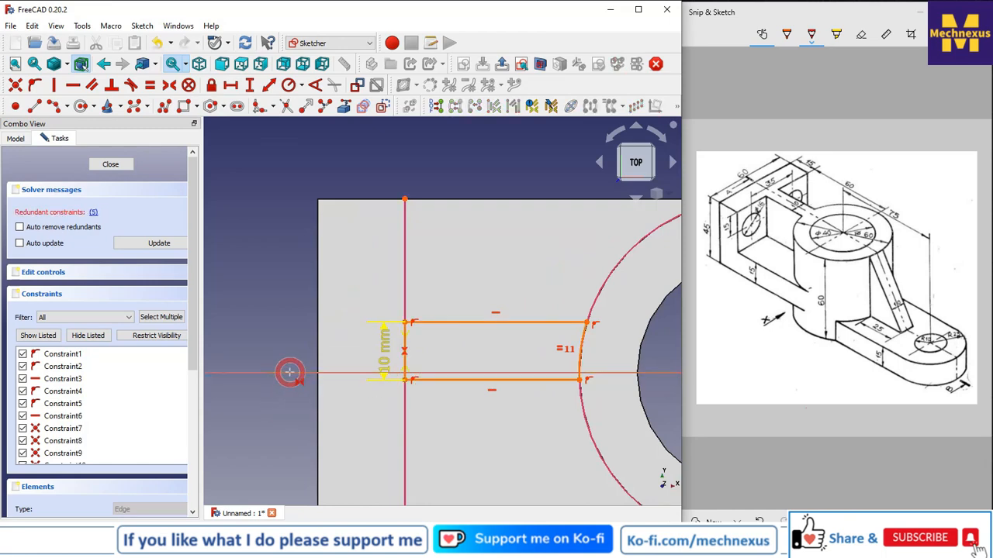
# Delete the redundant constraint from the rib sketch and close the sketch.
pyautogui.click(94, 213)
pyautogui.rightClick(65, 405)
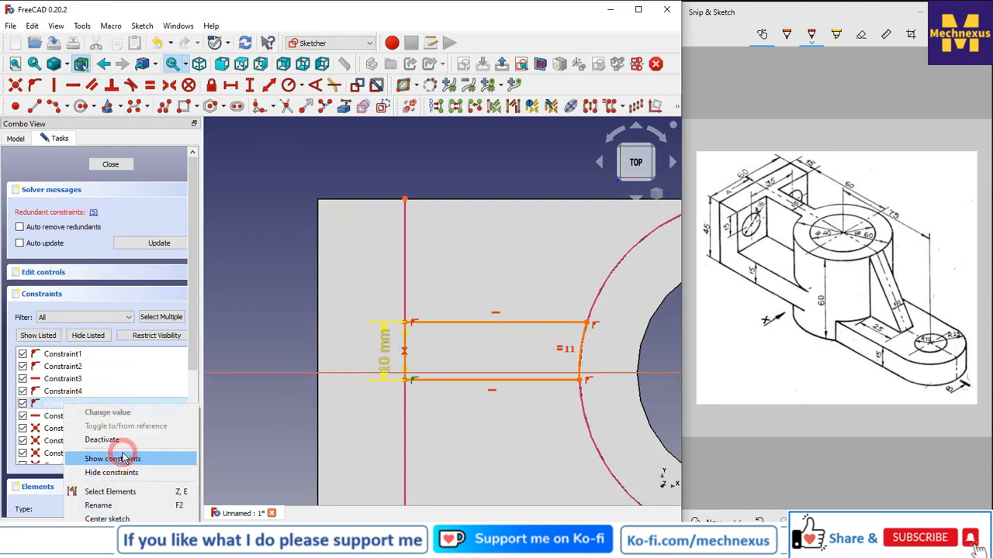
pyautogui.click(94, 518)
pyautogui.scroll(2, 413, 362)
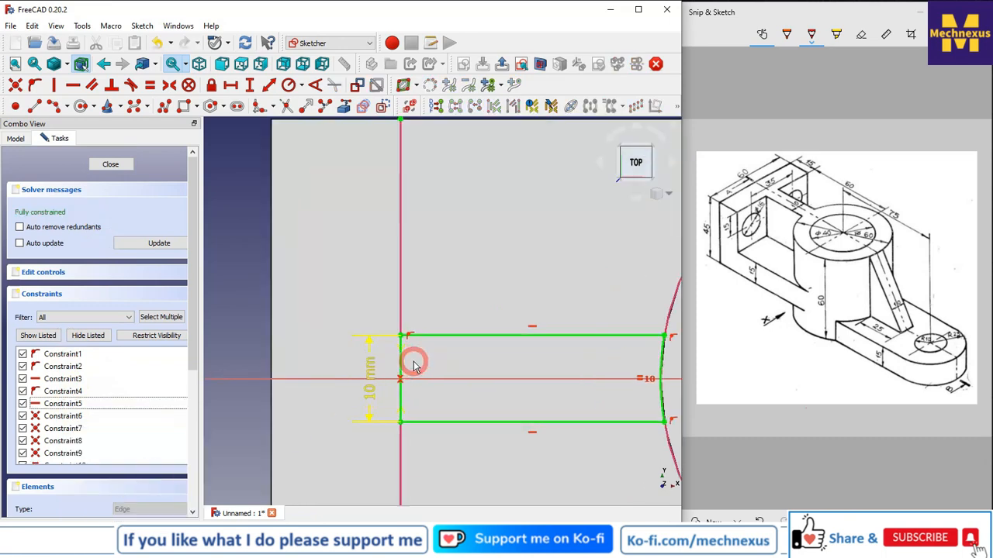
pyautogui.scroll(-3, 392, 305)
pyautogui.click(110, 164)
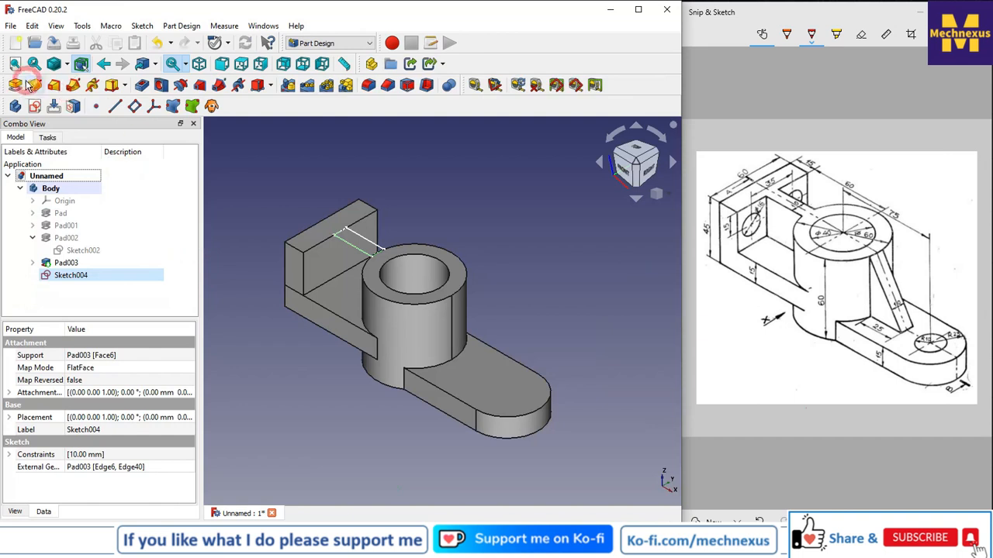
# Pad the rib sketch reversed, up to the inner face of the vertical plate.
pyautogui.click(17, 85)
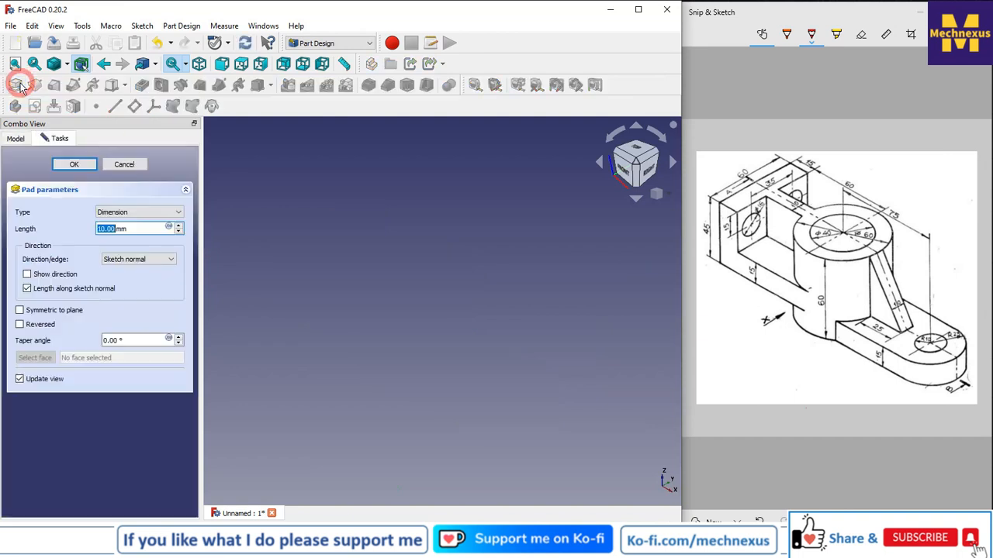
pyautogui.click(20, 324)
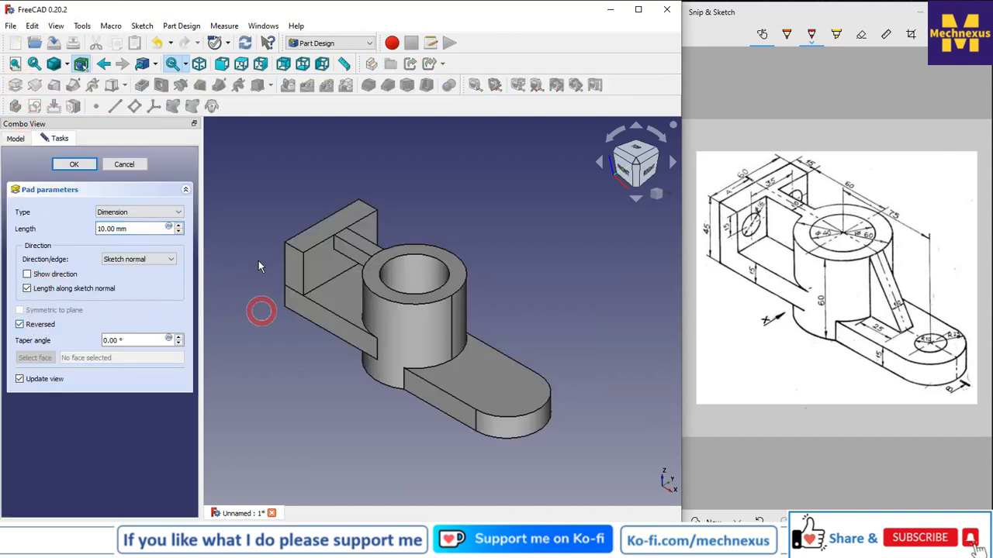
pyautogui.click(148, 212)
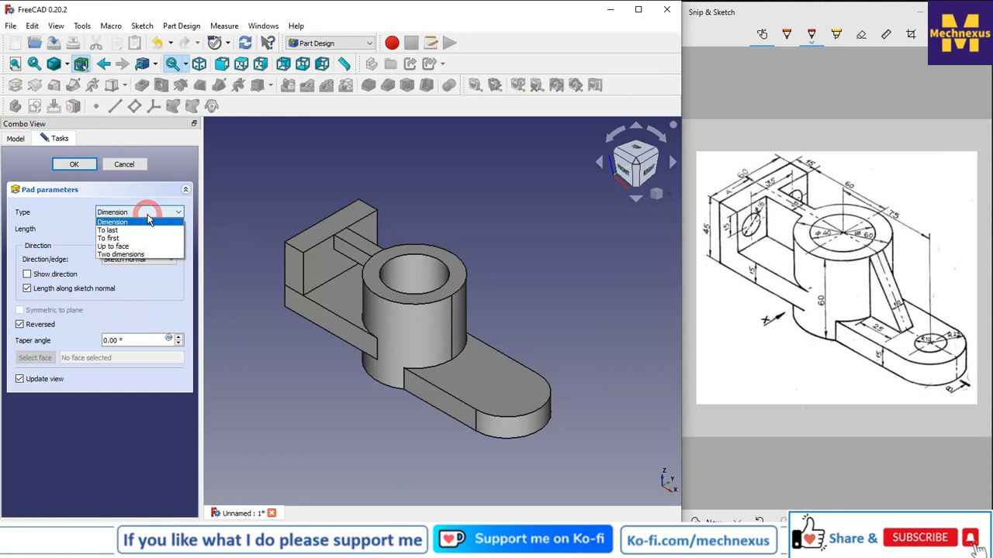
pyautogui.click(120, 246)
pyautogui.click(325, 305)
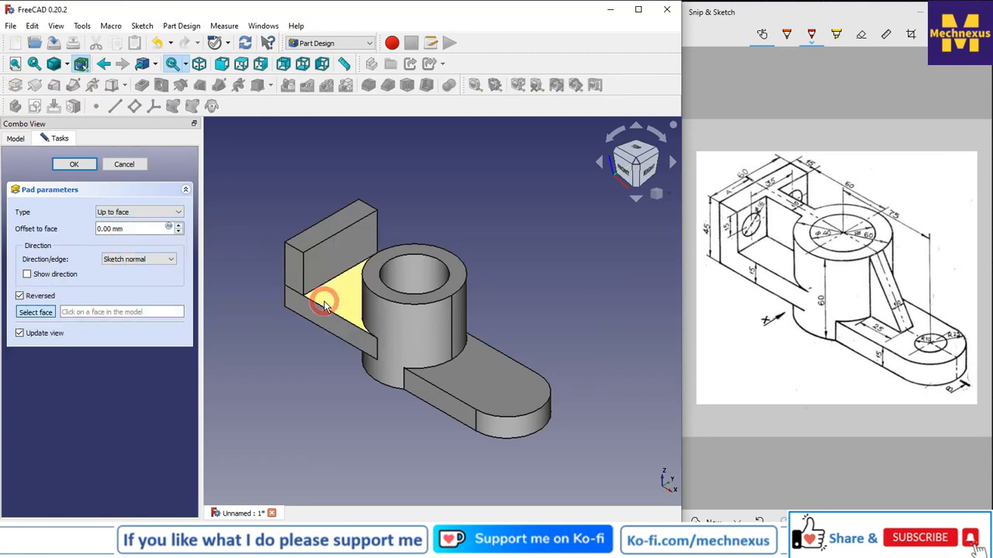
pyautogui.click(73, 166)
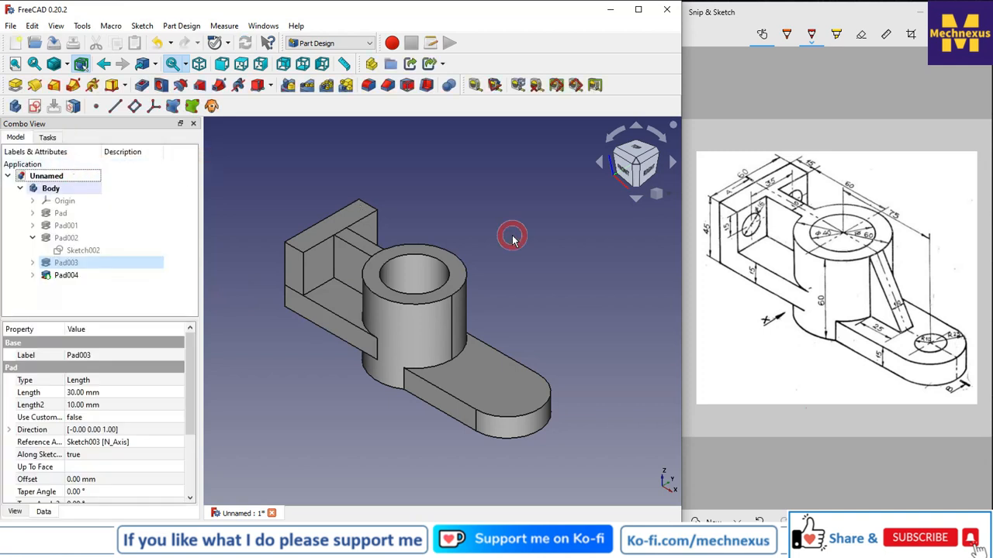
# Start a new sketch on the cylinder's top face.
pyautogui.scroll(-1, 552, 297)
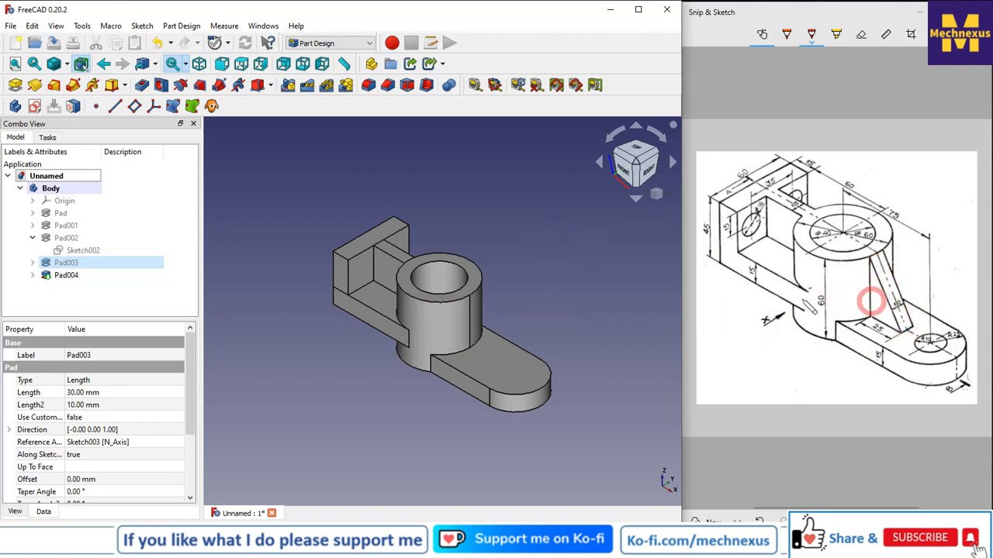
pyautogui.scroll(1, 466, 284)
pyautogui.click(466, 284)
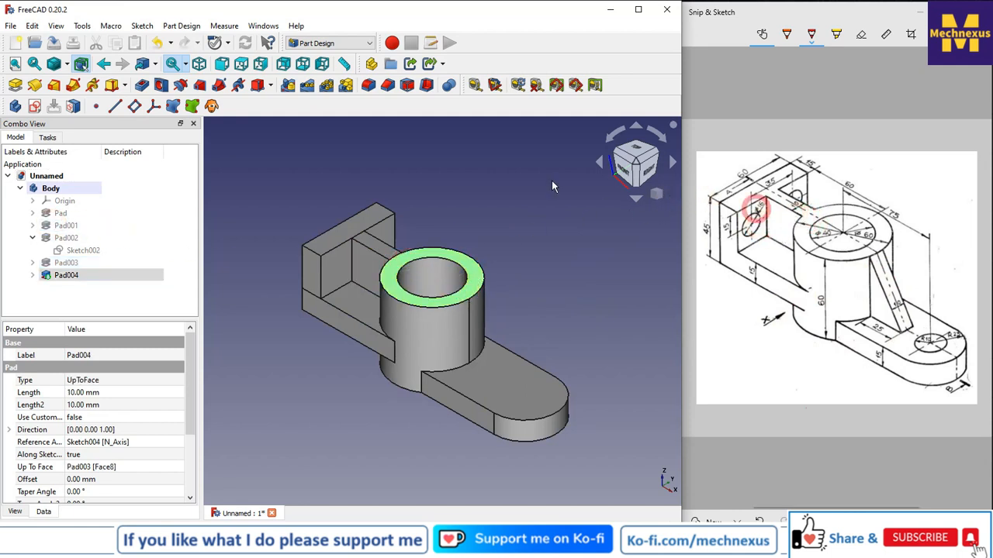
pyautogui.click(34, 107)
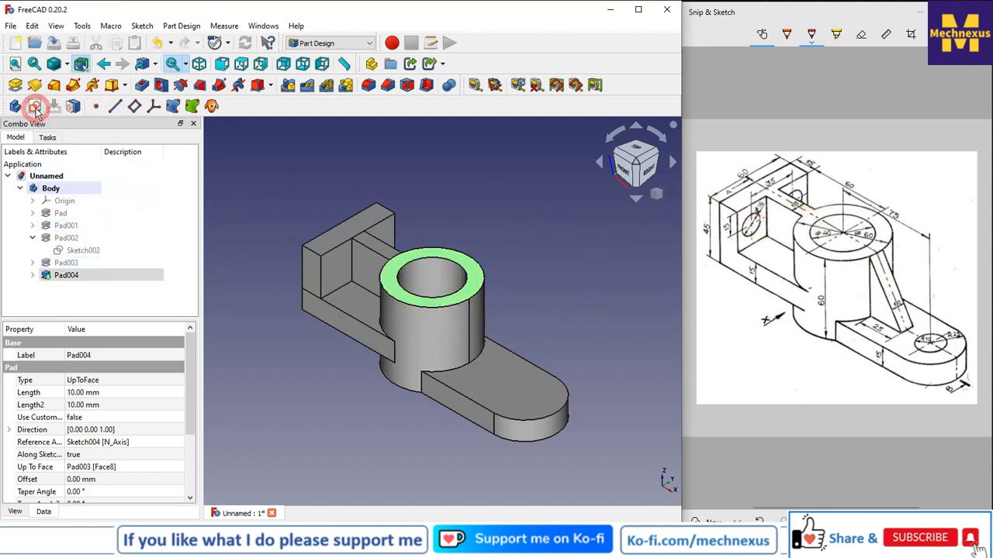
pyautogui.click(356, 311)
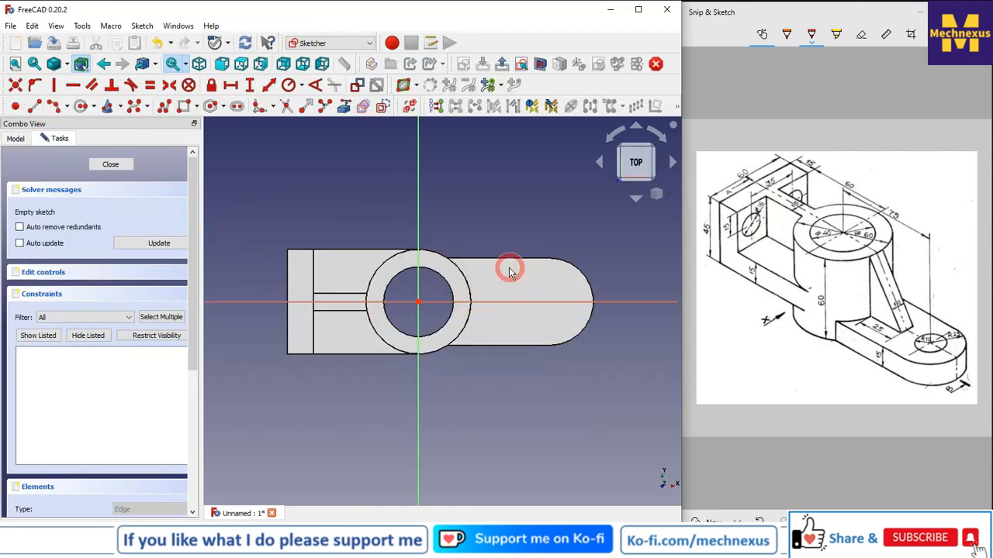
pyautogui.scroll(2, 510, 271)
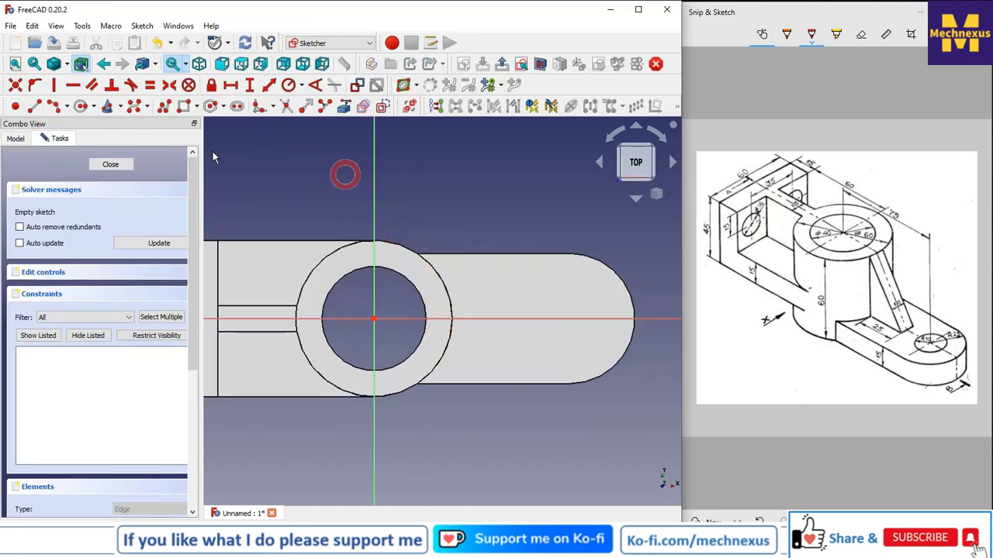
# Draw a rectangle about 41 x 22 mm on the arm to the right of the cylinder.
pyautogui.click(186, 106)
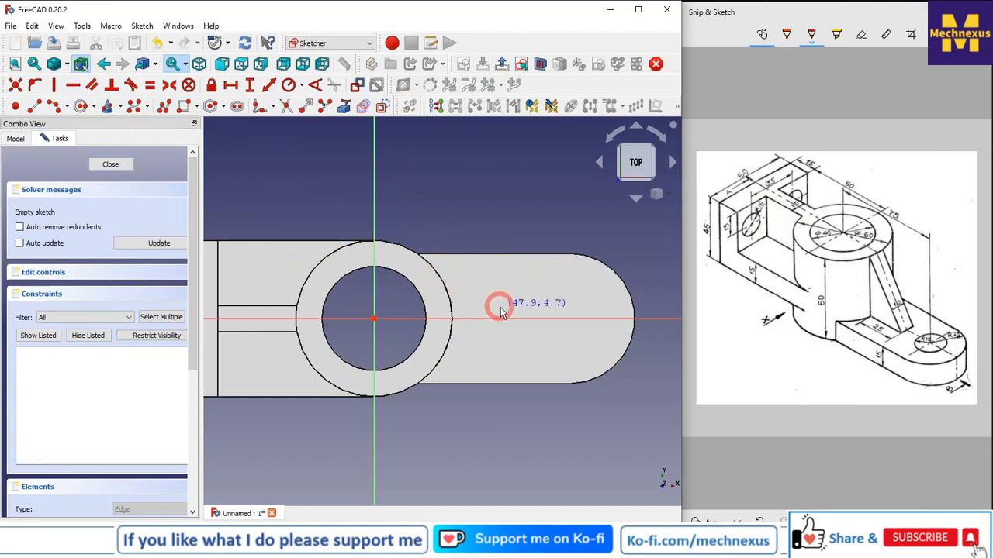
pyautogui.click(186, 107)
pyautogui.click(481, 303)
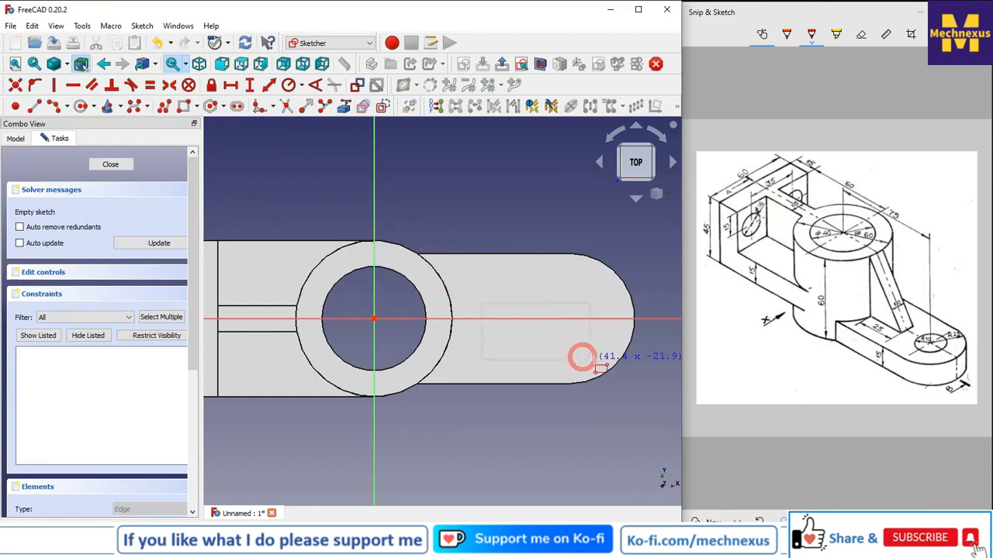
pyautogui.click(589, 339)
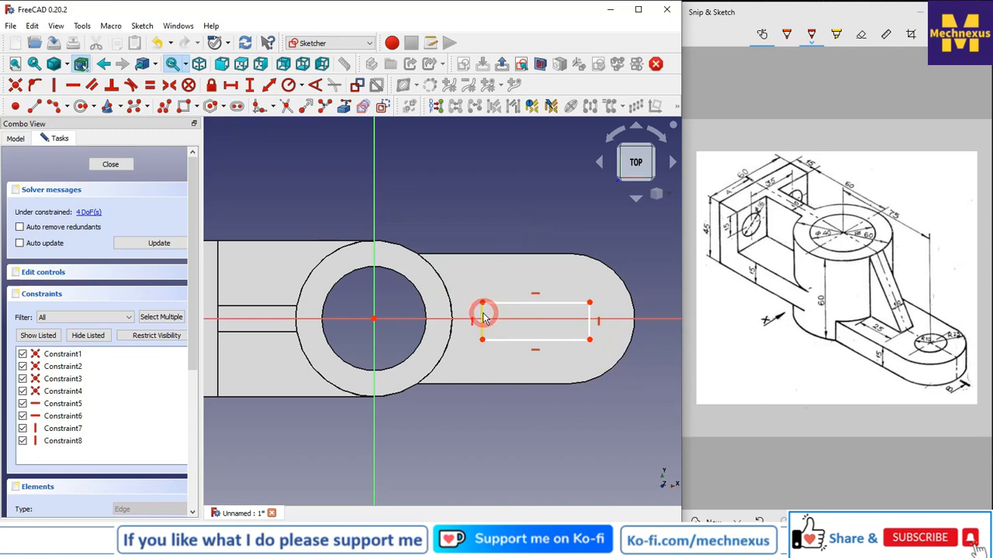
# Delete the rectangle's left edge and draw an arc joining the left ends of the two horizontal lines.
pyautogui.press('Delete')
pyautogui.scroll(3, 482, 317)
pyautogui.click(34, 86)
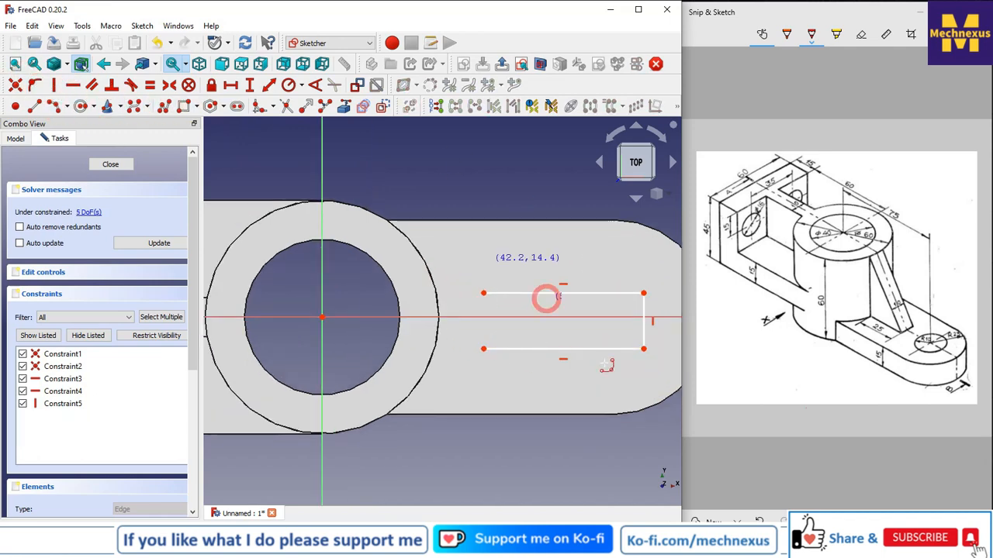
pyautogui.click(484, 348)
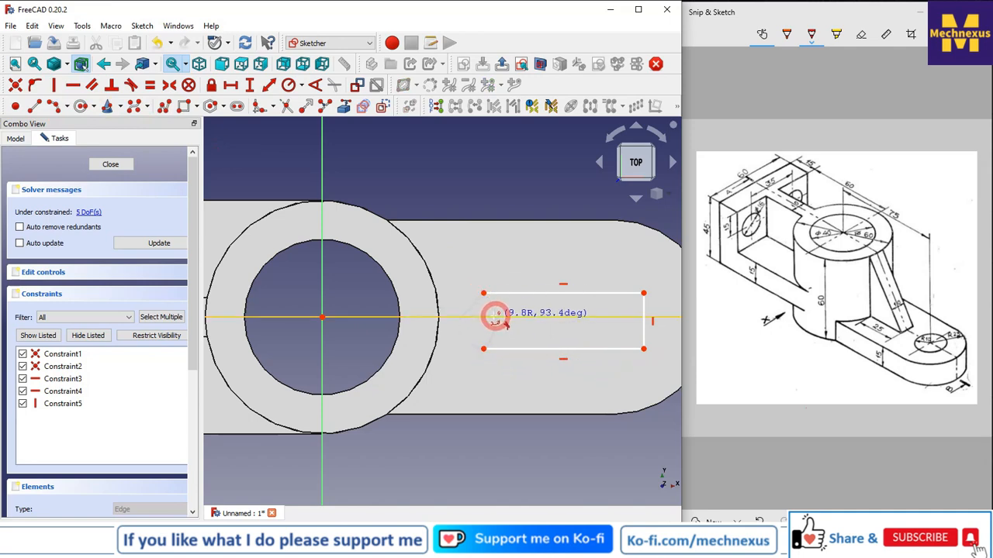
pyautogui.click(493, 314)
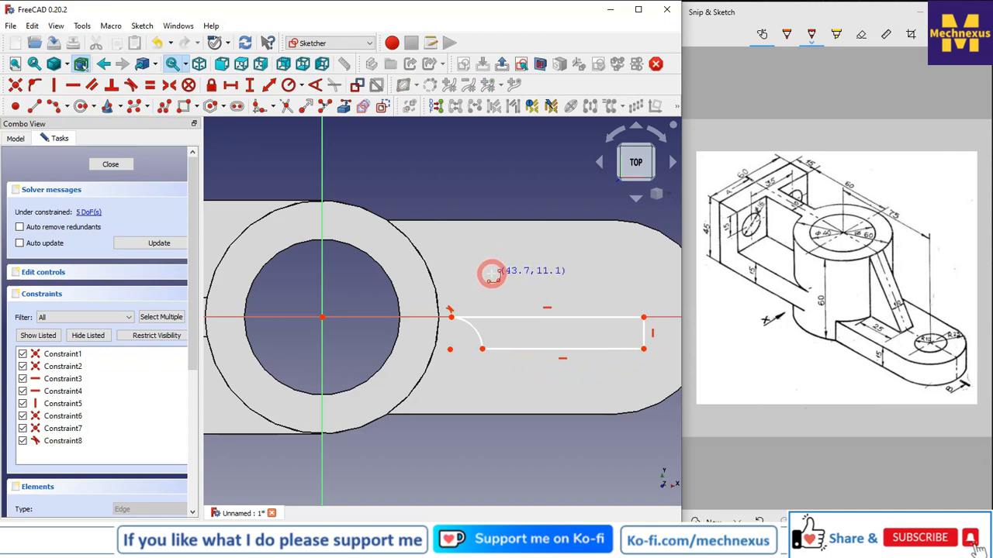
pyautogui.hotkey('ctrl', 'z')
pyautogui.press('Escape')
# Align the arc's centre horizontally with the cylinder's centre.
pyautogui.click(321, 317)
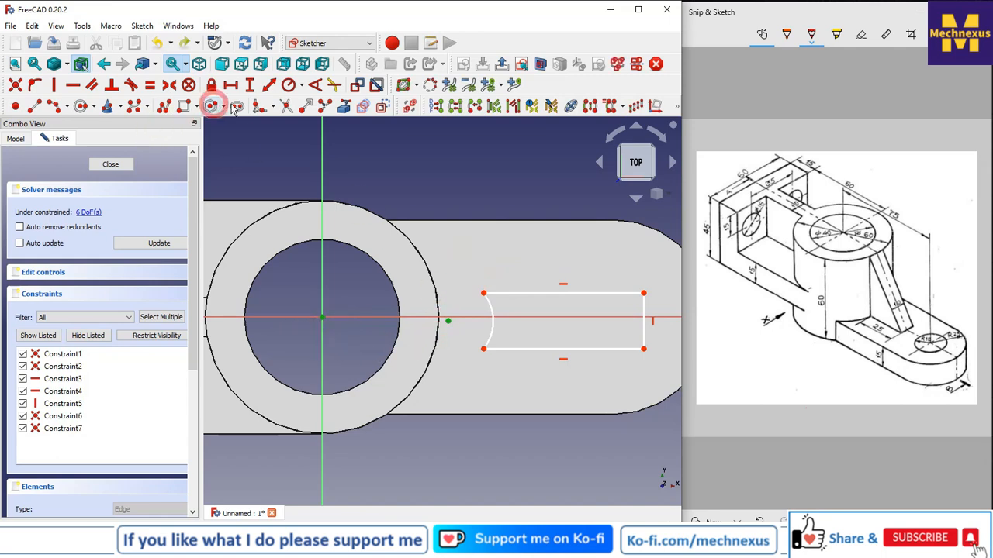
pyautogui.click(76, 86)
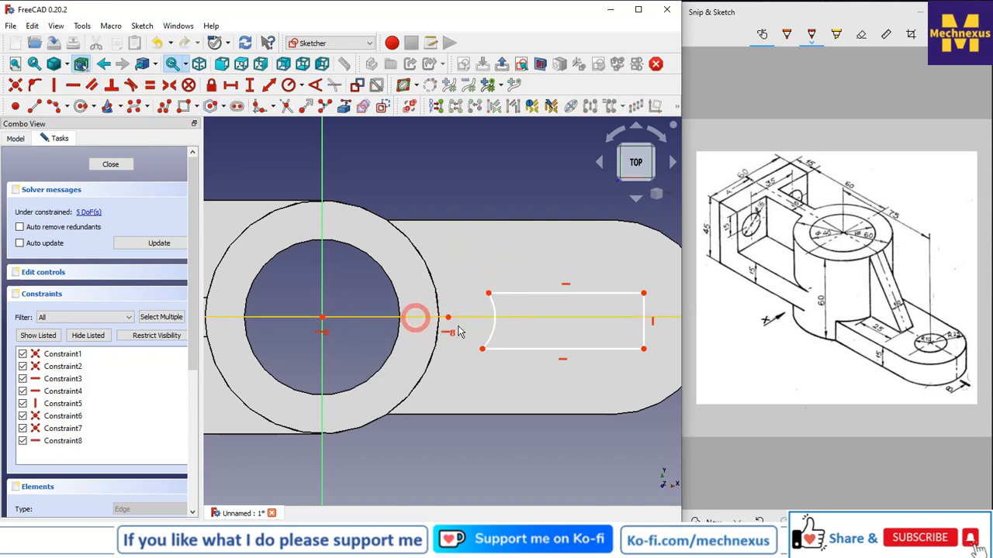
# Reference the cylinder's outer circle as external geometry and make the arc equal to it.
pyautogui.click(345, 110)
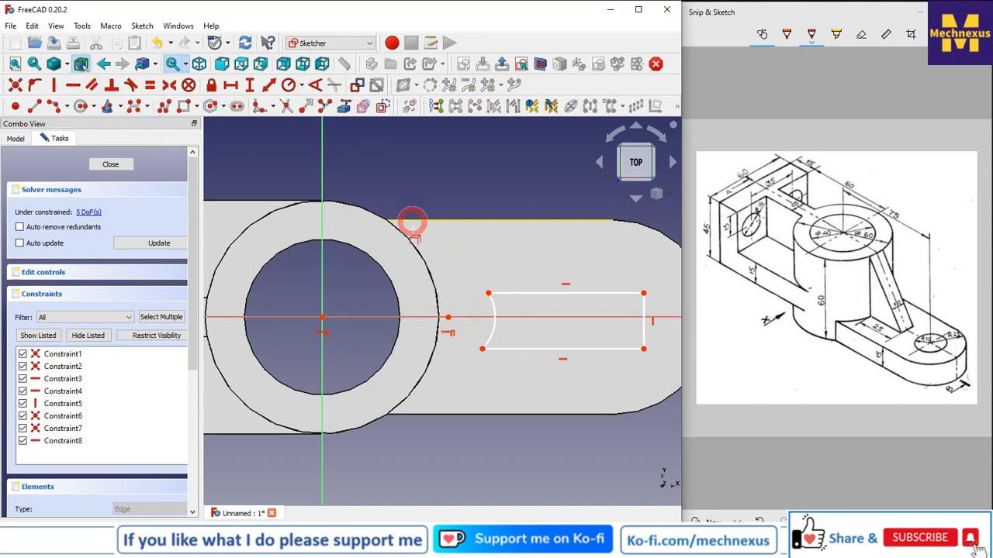
pyautogui.click(414, 246)
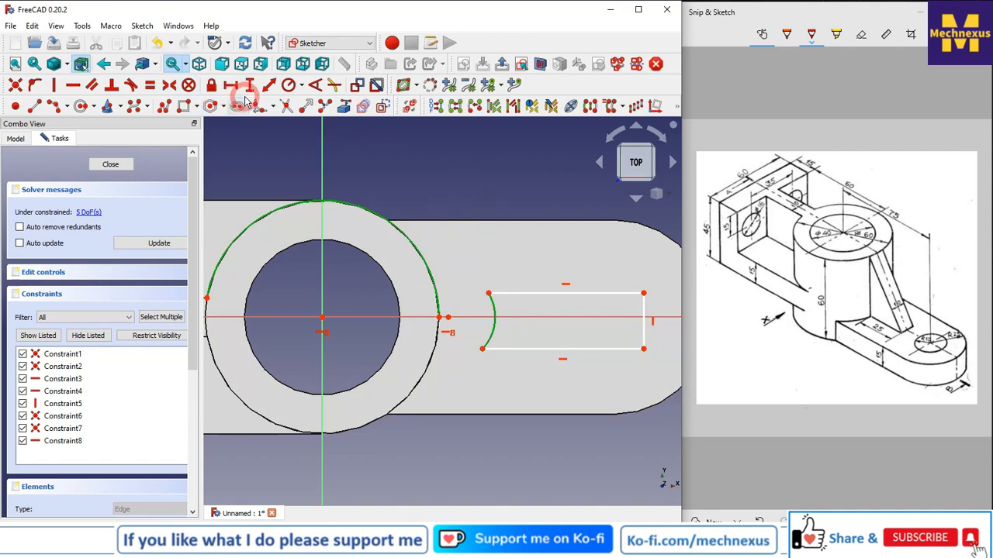
pyautogui.click(149, 85)
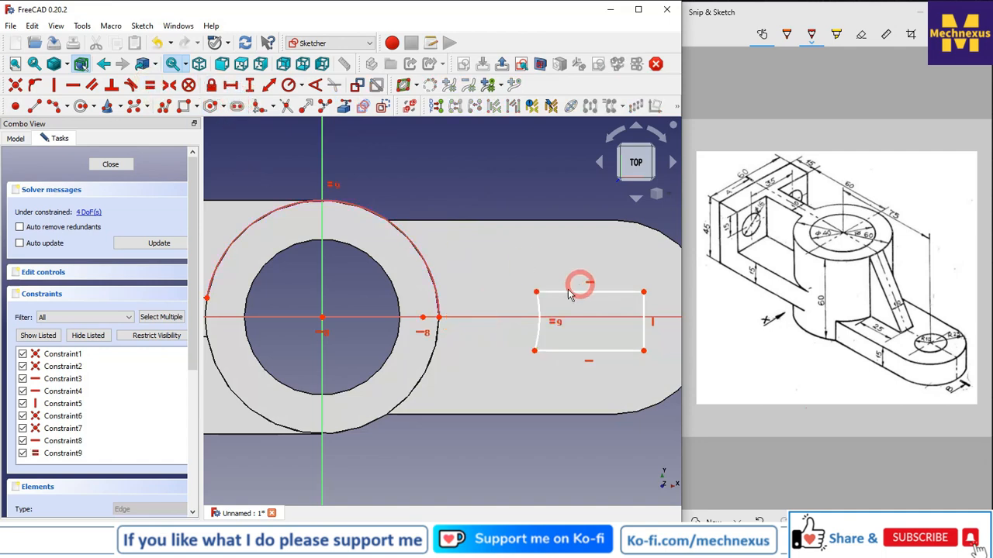
# Make the arc's centre coincident with the circle's centre and delete the redundant constraint.
pyautogui.click(423, 319)
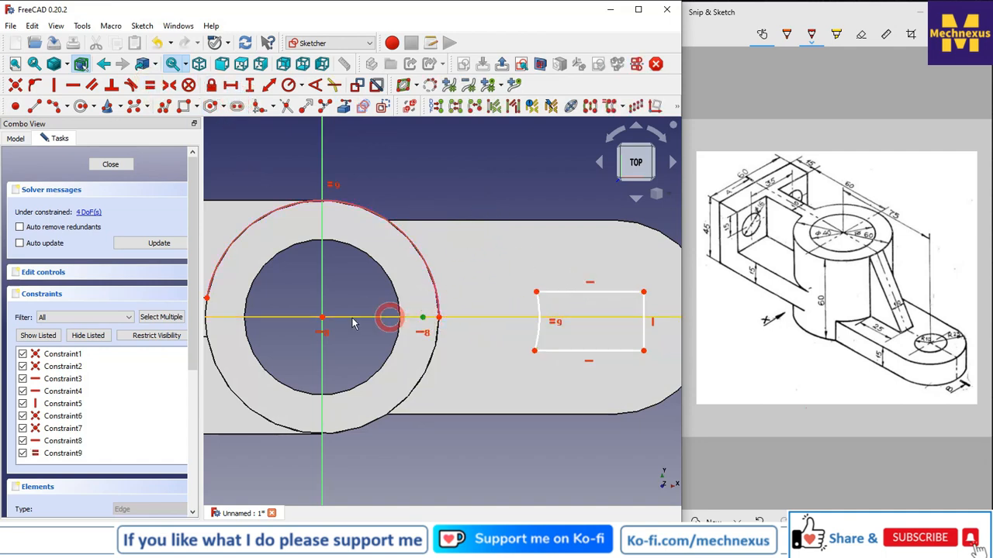
pyautogui.click(323, 319)
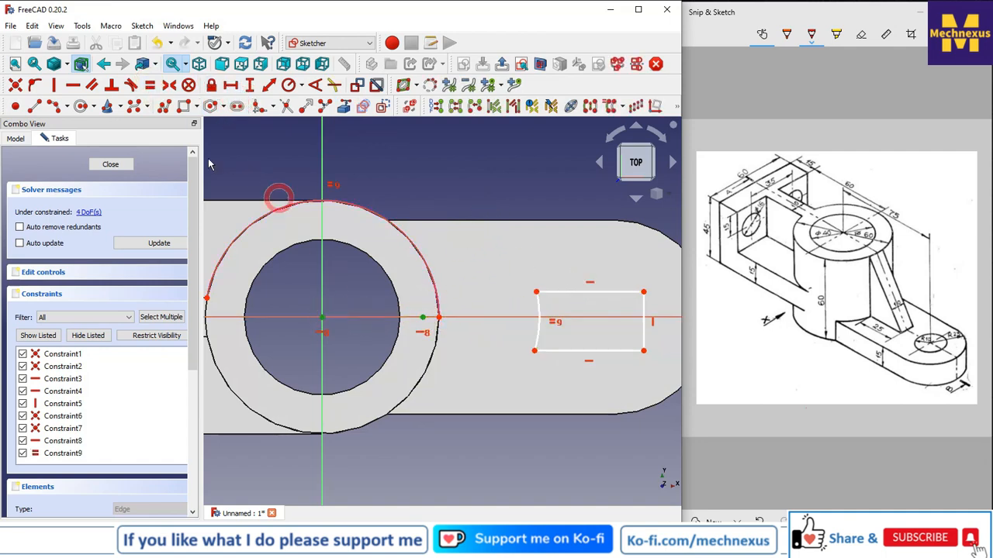
pyautogui.click(15, 86)
pyautogui.click(458, 264)
pyautogui.click(90, 212)
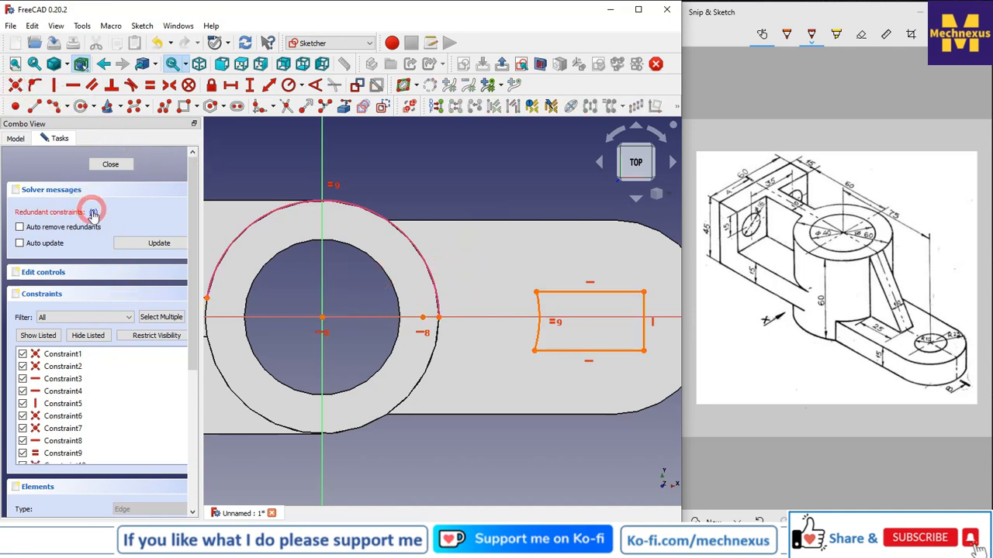
pyautogui.rightClick(66, 442)
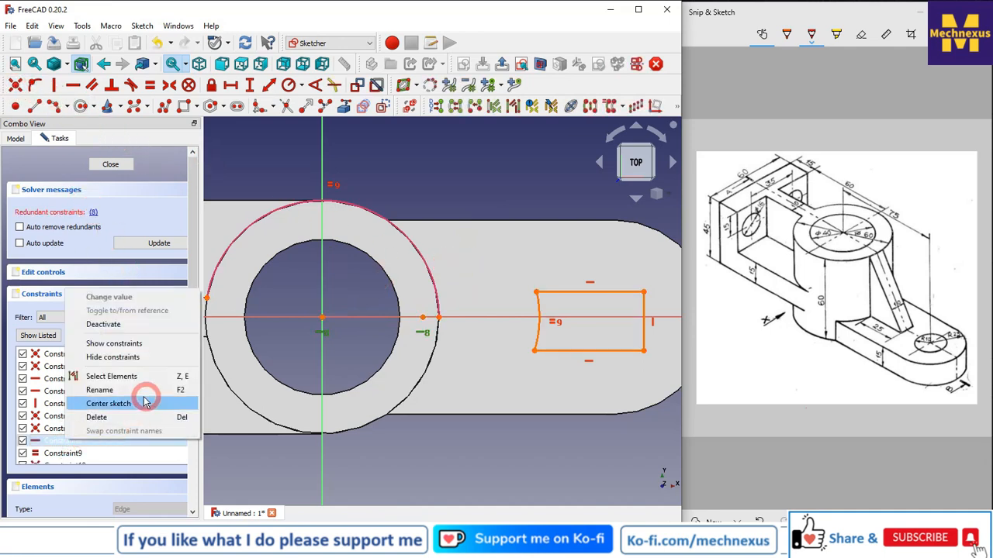
pyautogui.click(103, 417)
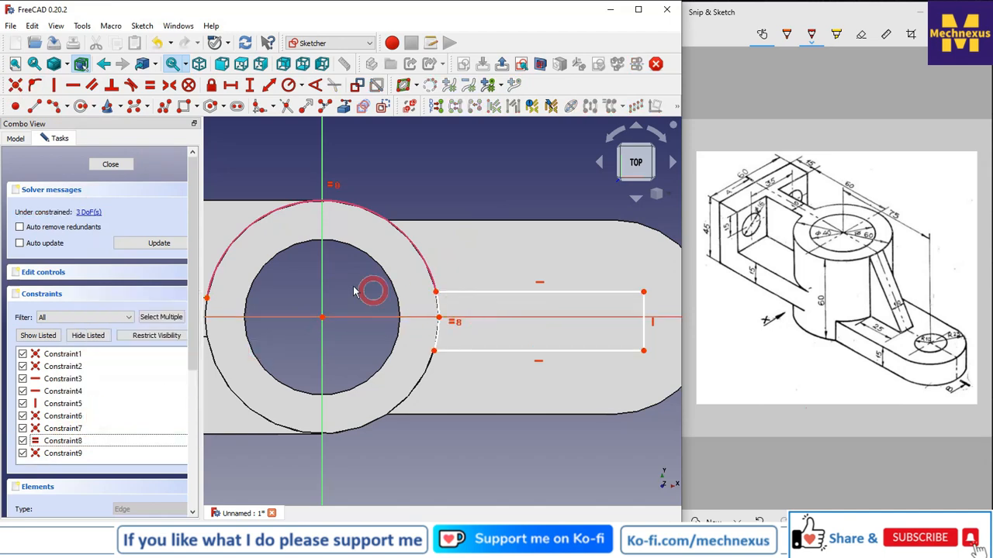
# Make the right line's endpoints symmetric about the horizontal axis and delete the redundant vertical constraint.
pyautogui.scroll(-1, 332, 285)
pyautogui.scroll(1, 618, 290)
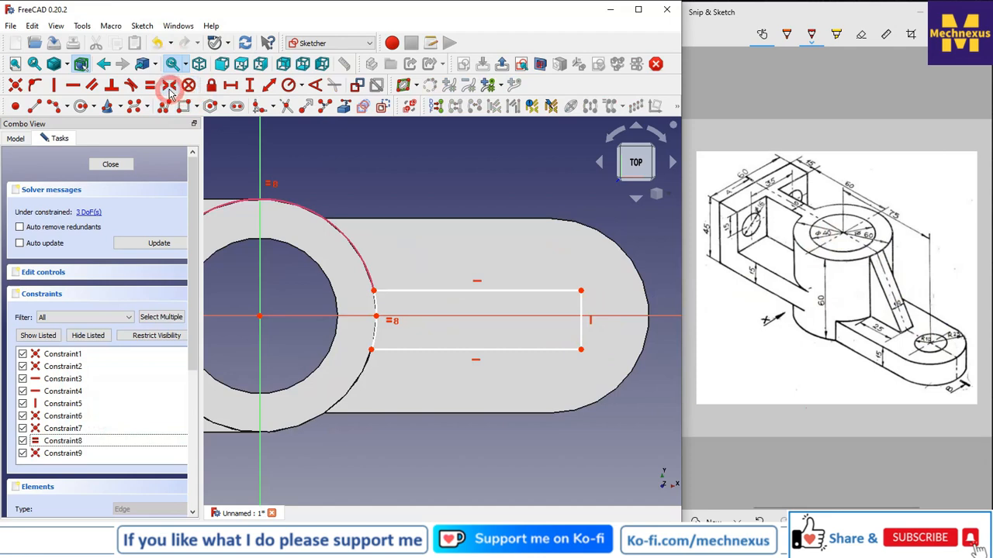
pyautogui.click(582, 349)
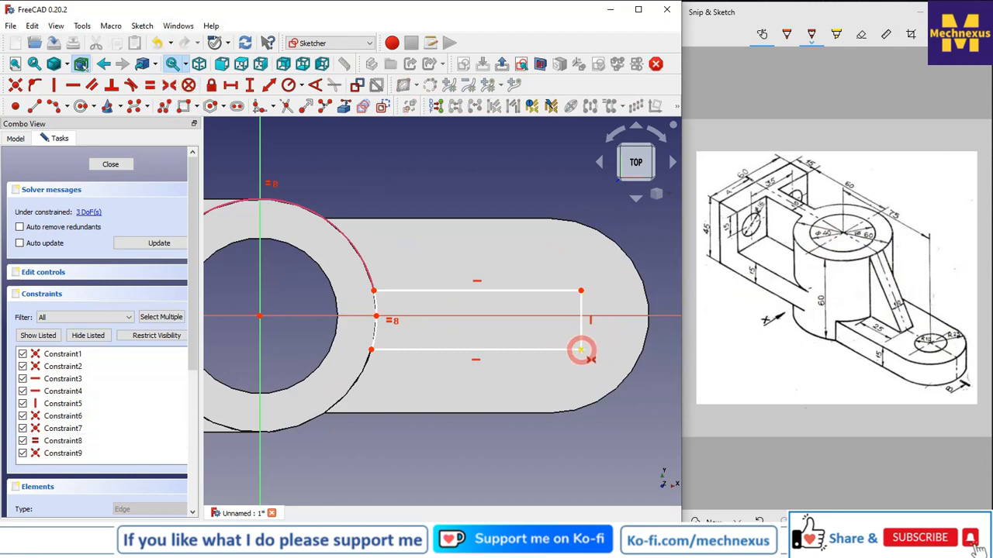
pyautogui.click(581, 292)
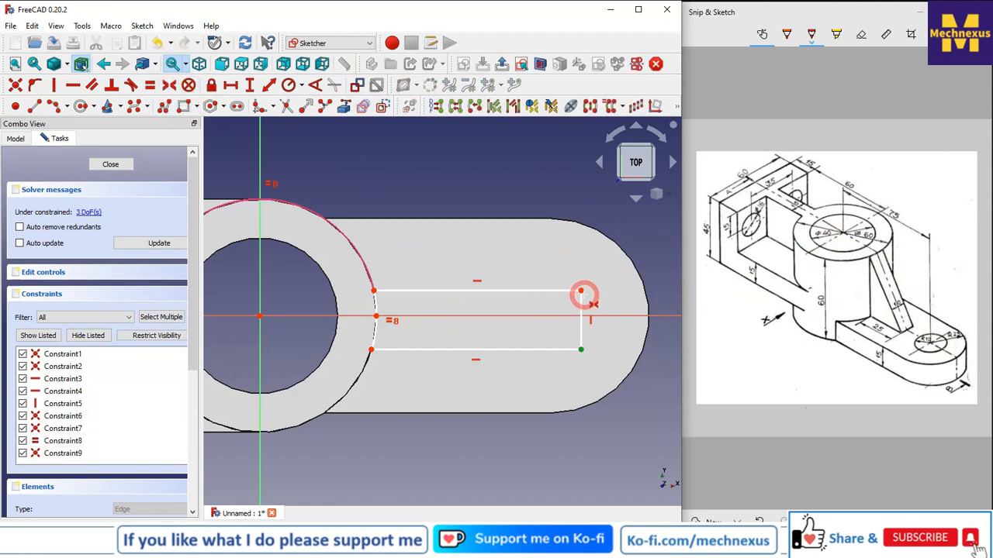
pyautogui.click(620, 317)
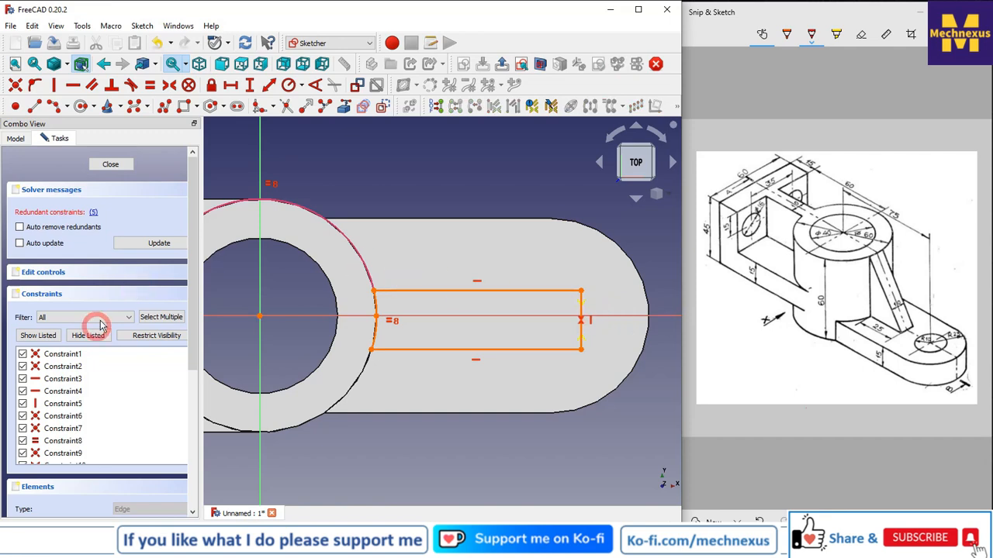
pyautogui.rightClick(62, 404)
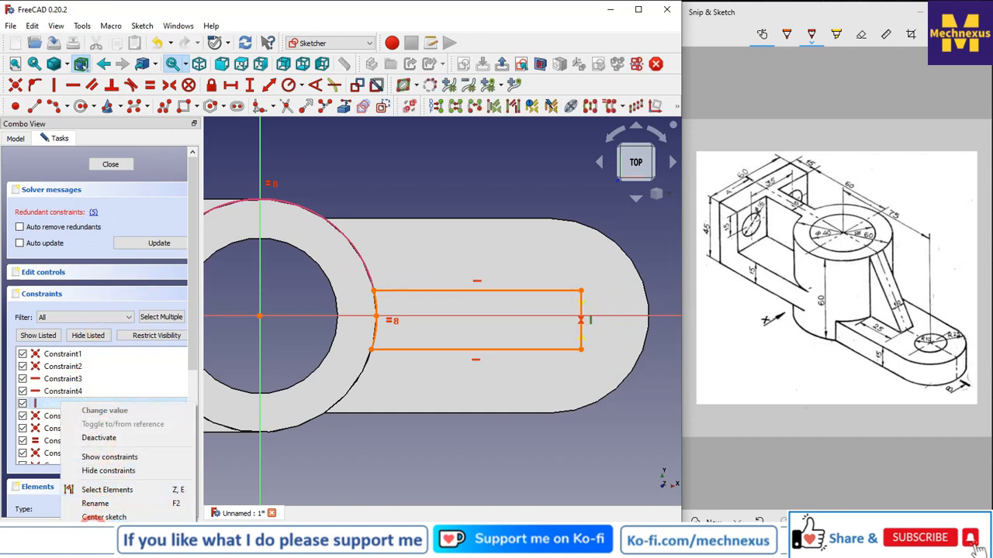
pyautogui.click(94, 531)
pyautogui.scroll(-3, 342, 307)
pyautogui.scroll(2, 551, 298)
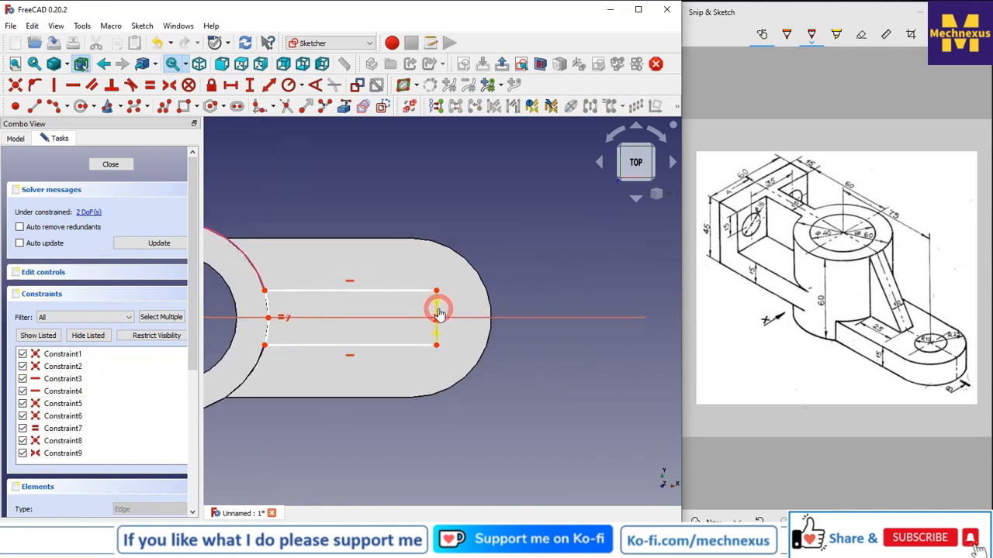
# Constrain the right vertical line of the sketch to a length of 10 mm.
pyautogui.click(438, 313)
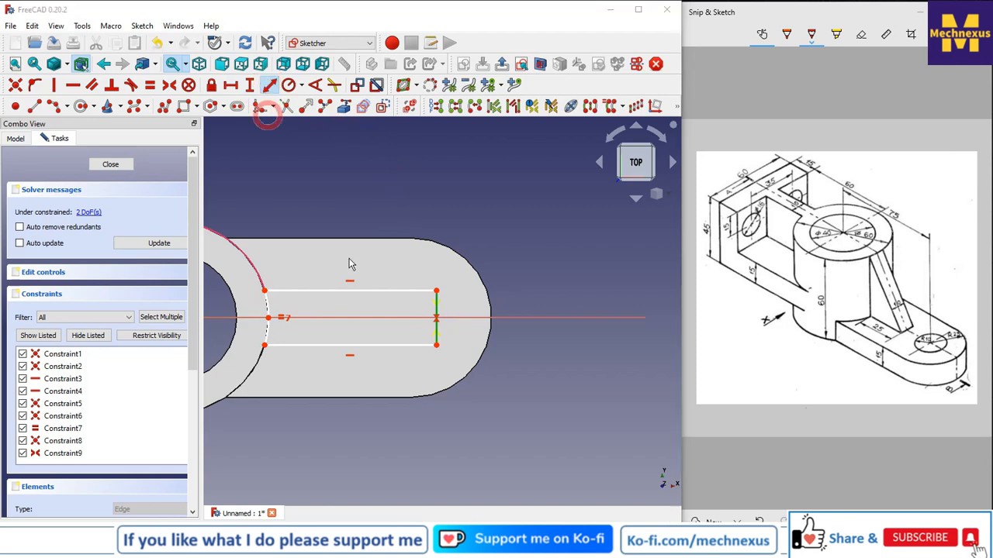
pyautogui.click(268, 85)
pyautogui.write('10')
pyautogui.press('Return')
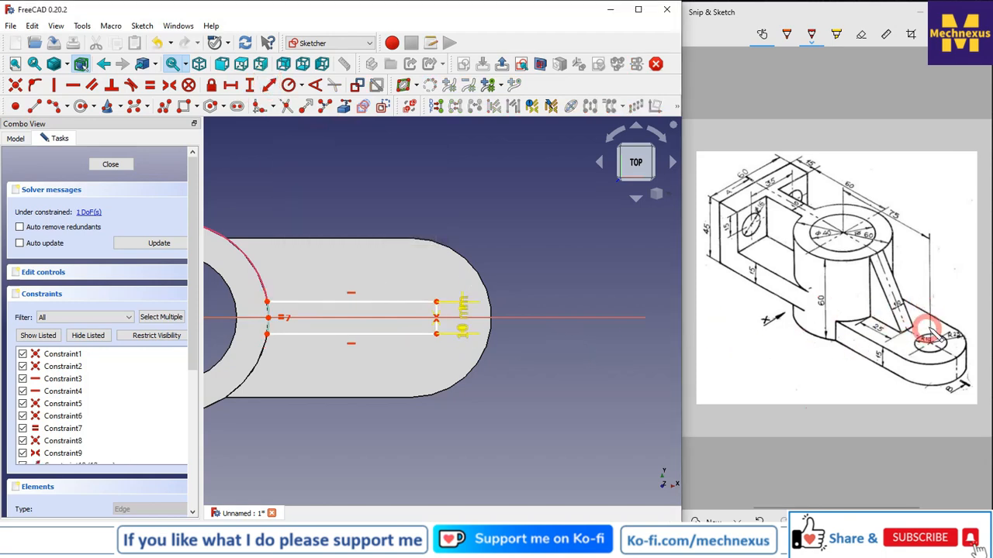
# Set the top line's length to 25 mm and close the fully constrained sketch.
pyautogui.click(347, 303)
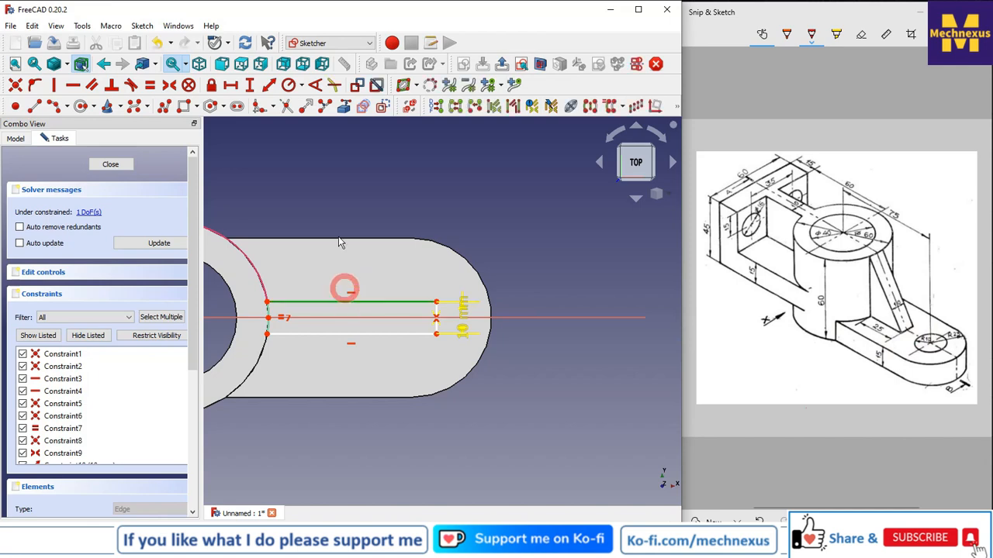
pyautogui.click(231, 85)
pyautogui.write('25')
pyautogui.press('Return')
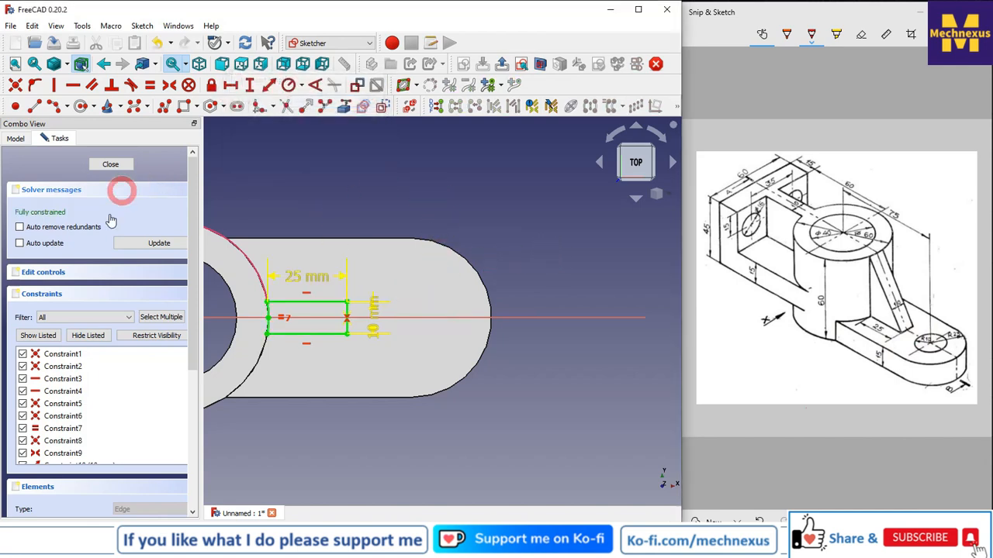
pyautogui.click(127, 164)
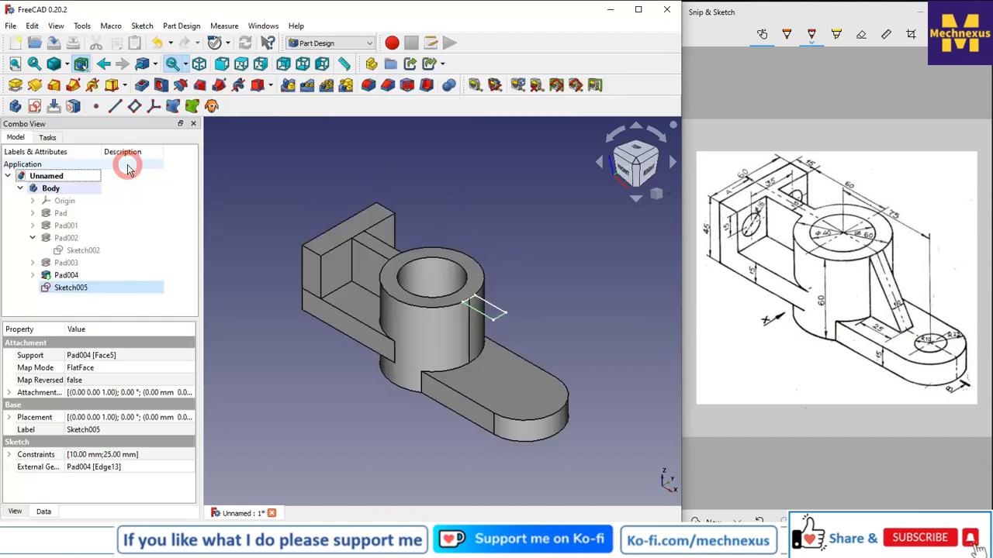
# Pad the sketch reversed, using the Up to face type up to the end face of the back block.
pyautogui.click(16, 85)
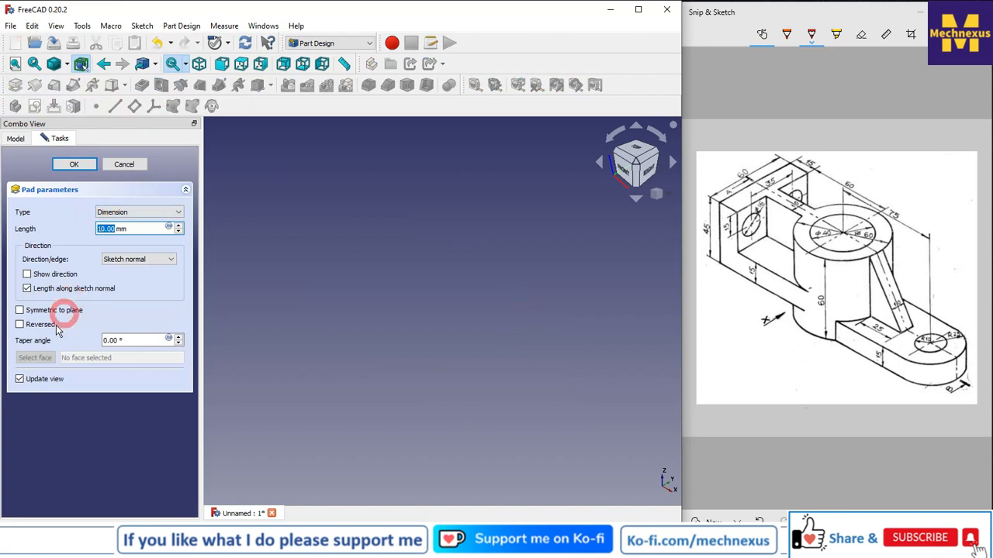
pyautogui.click(20, 325)
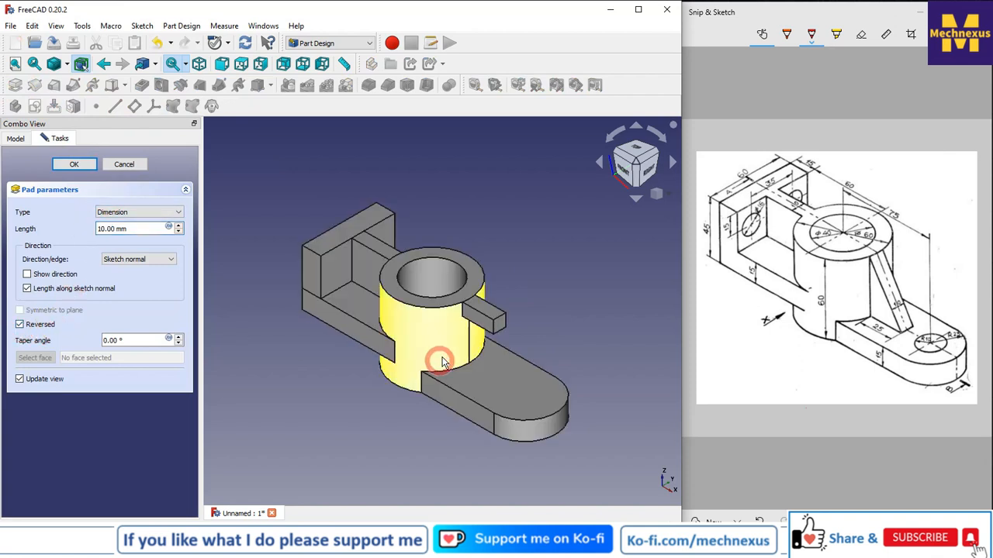
pyautogui.click(140, 216)
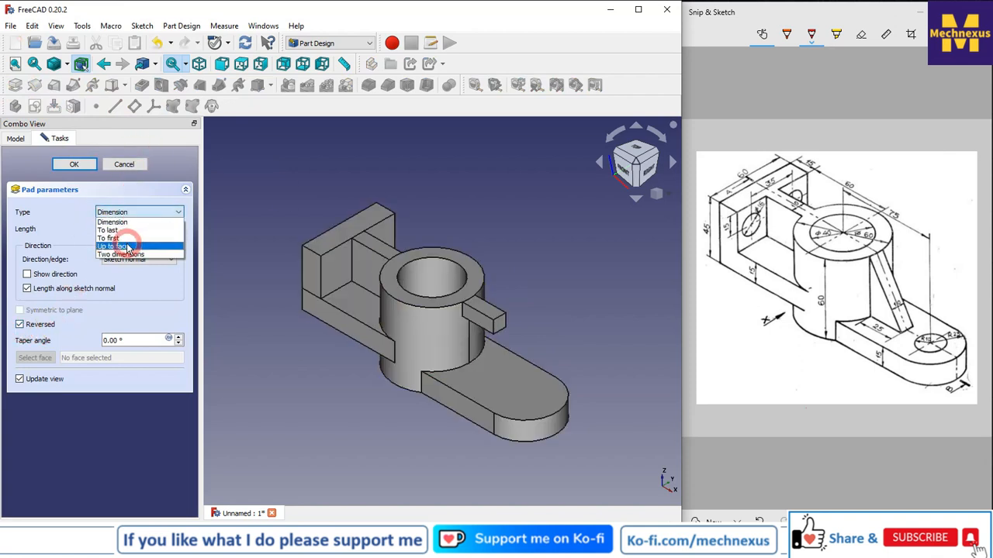
pyautogui.click(126, 245)
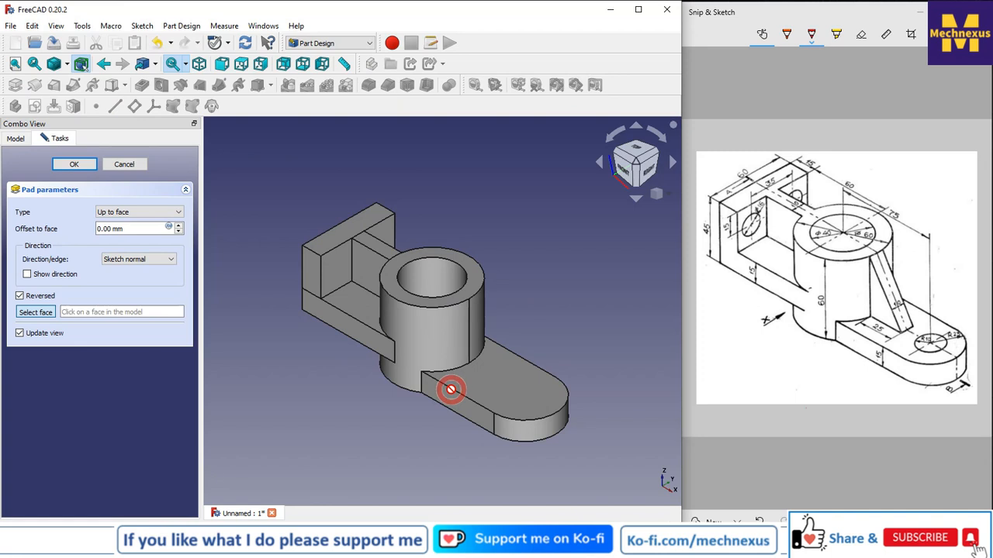
pyautogui.click(476, 380)
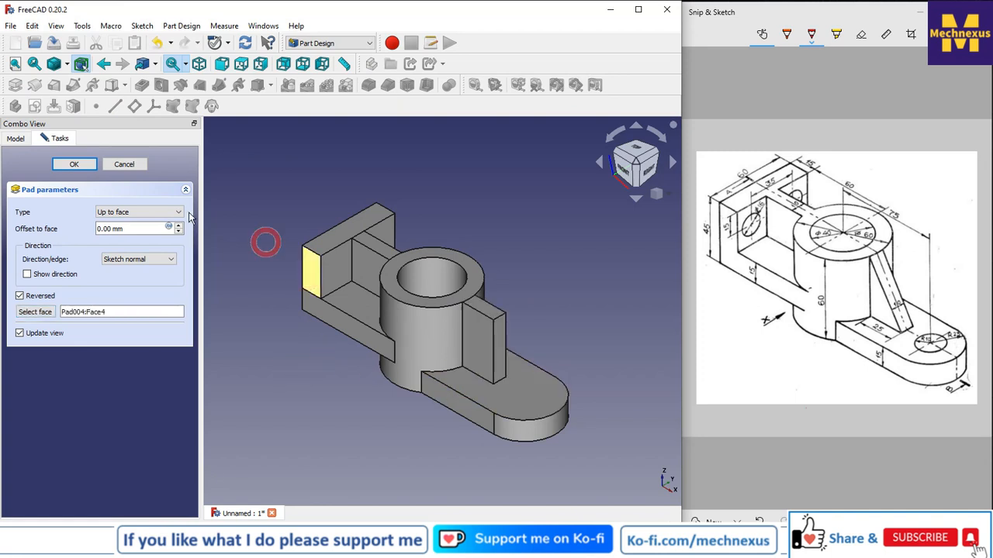
pyautogui.click(75, 165)
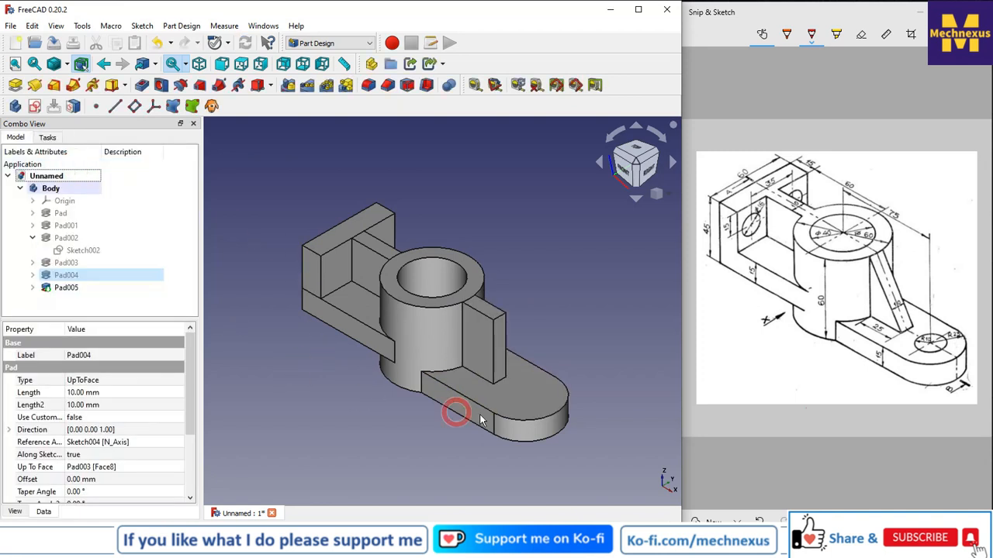
pyautogui.scroll(3, 494, 302)
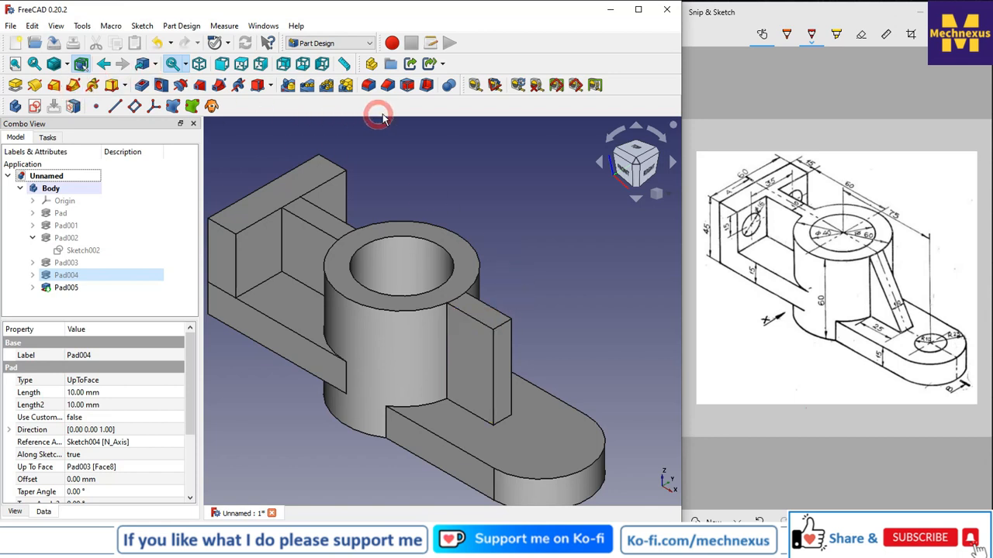
pyautogui.click(385, 87)
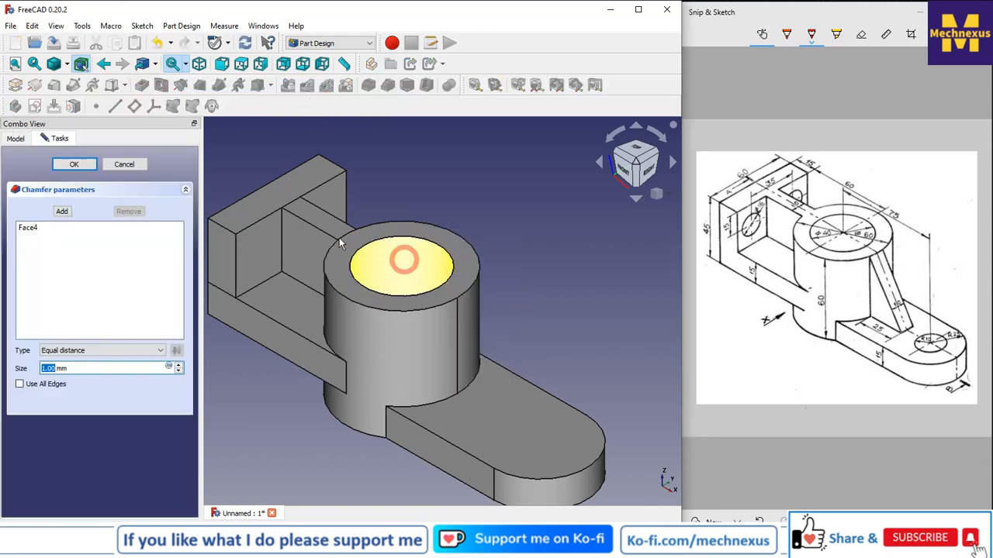
pyautogui.click(126, 165)
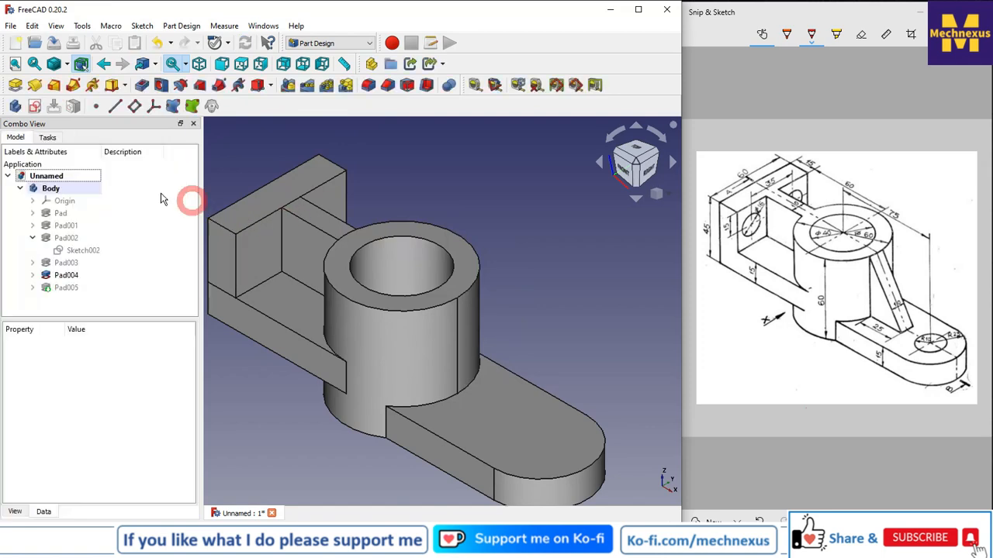
# Select the new rib's upper outer edge and start a Chamfer on it with the Two distances type.
pyautogui.click(59, 289)
pyautogui.press('space')
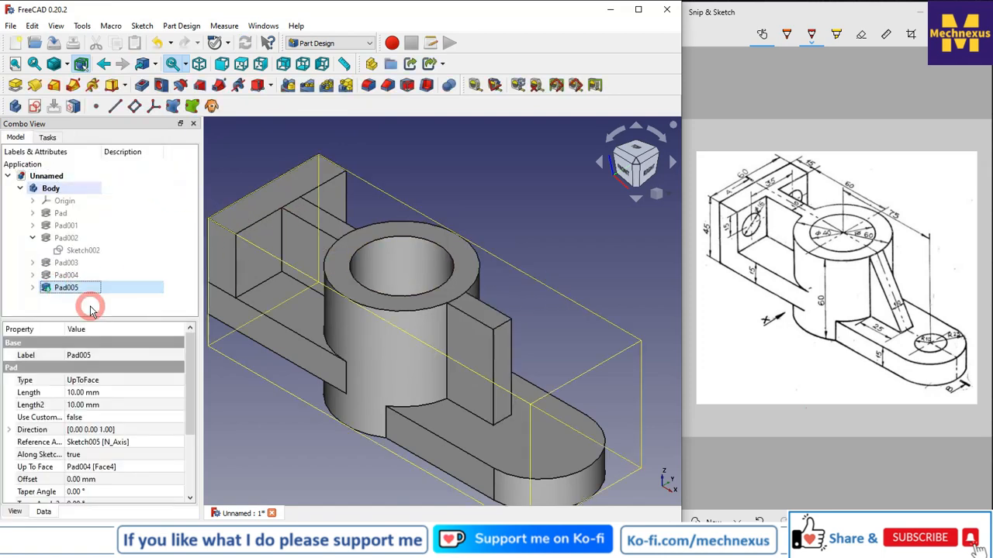
pyautogui.click(507, 322)
pyautogui.click(511, 231)
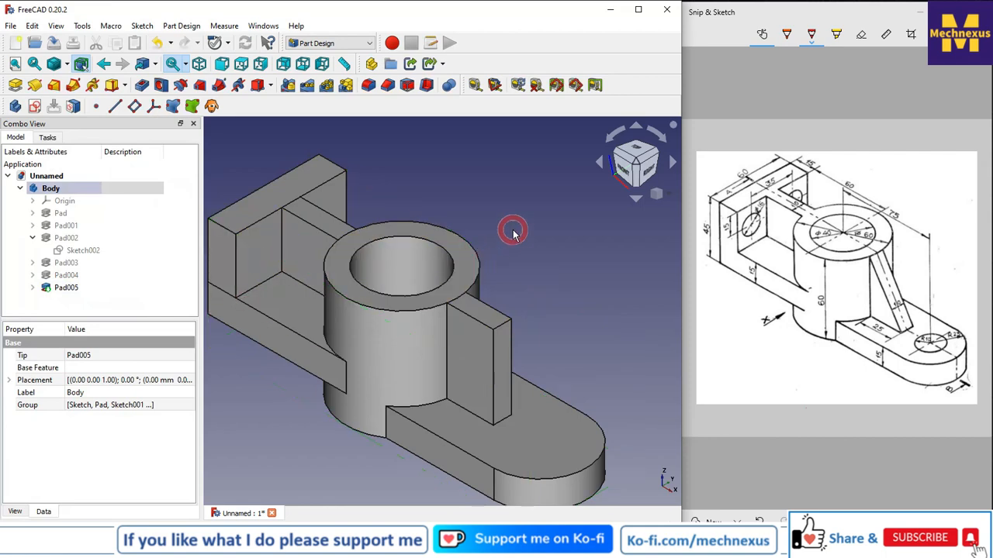
pyautogui.click(501, 326)
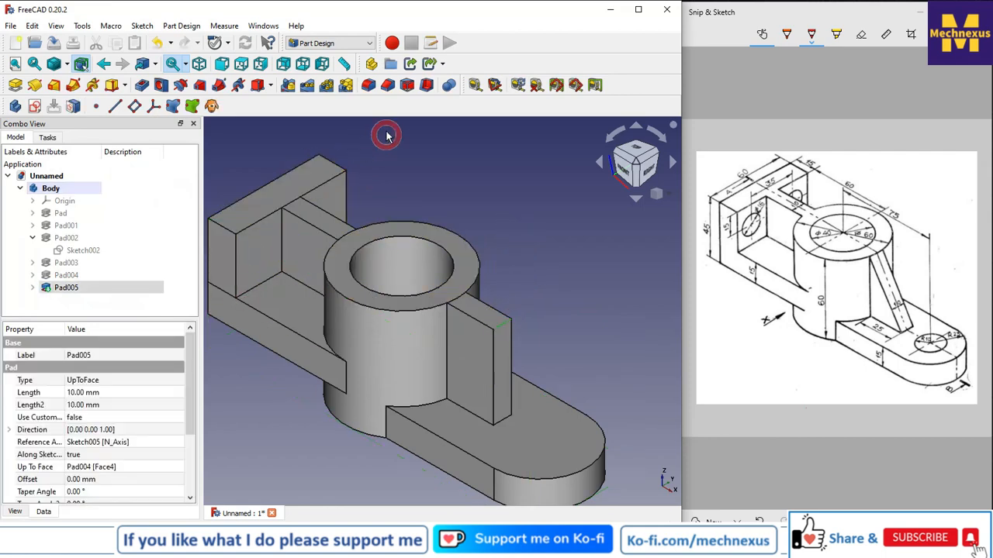
pyautogui.click(388, 87)
pyautogui.click(90, 307)
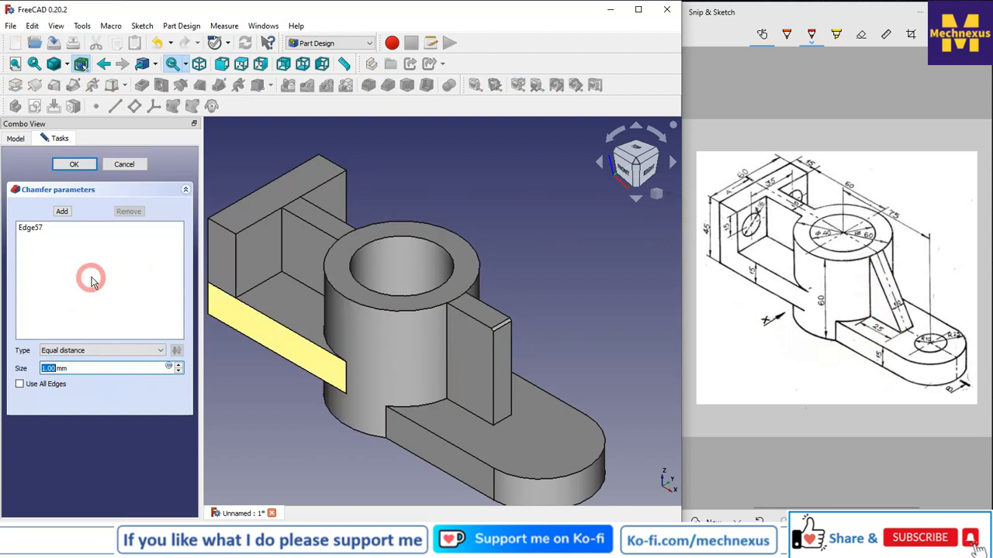
pyautogui.click(85, 353)
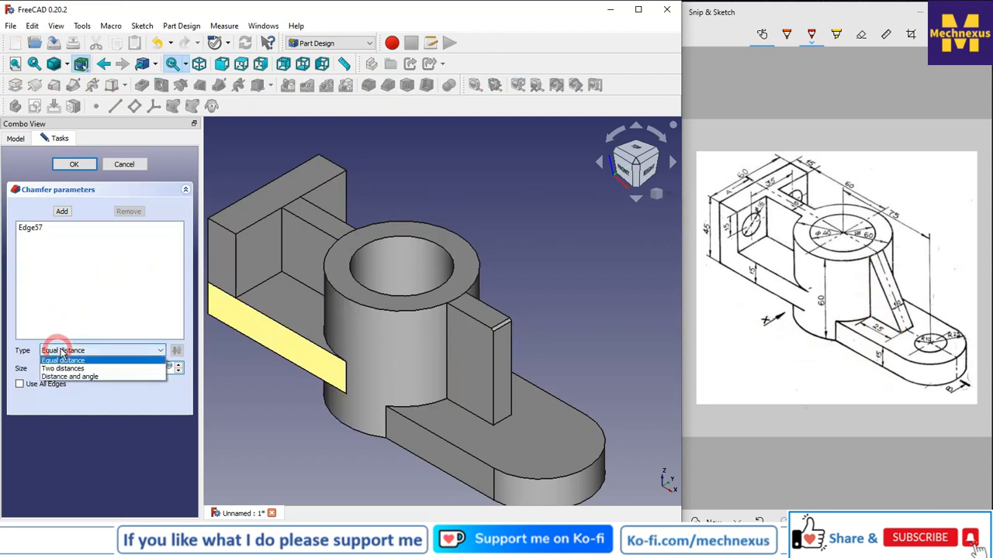
pyautogui.click(87, 370)
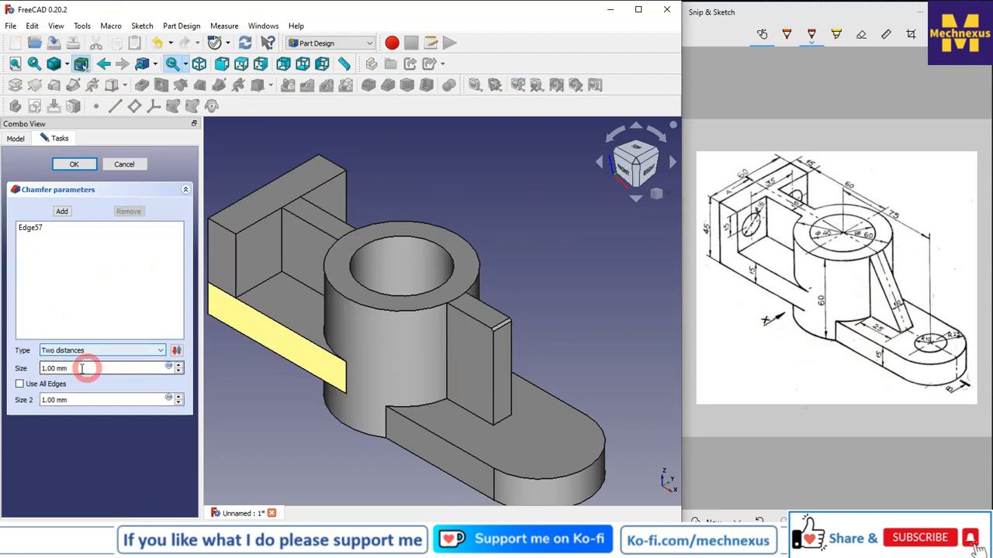
# Try chamfer sizes of 45 mm and 25 mm, toggling Use All Edges and the chamfer type.
pyautogui.click(56, 368)
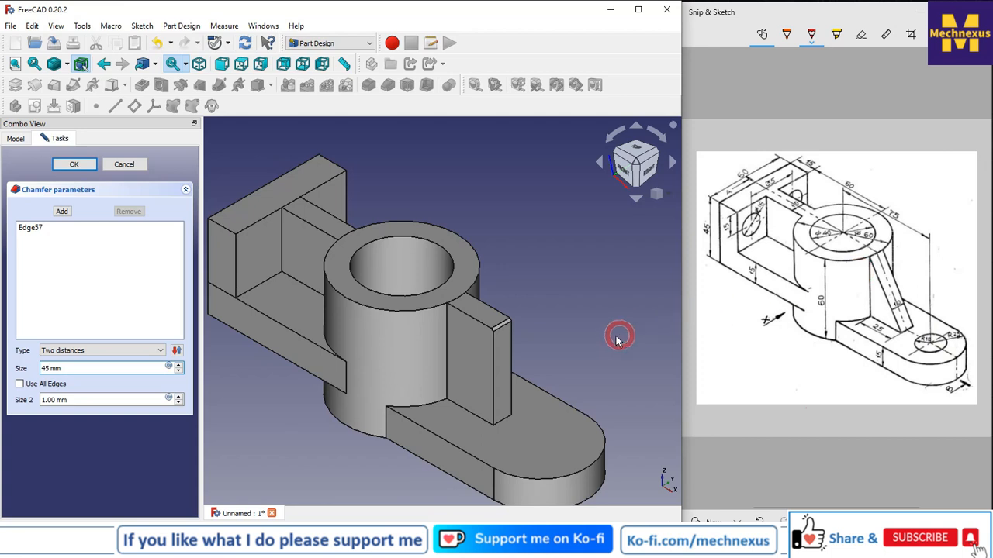
pyautogui.click(51, 401)
pyautogui.moveTo(56, 400); pyautogui.dragTo(19, 396)
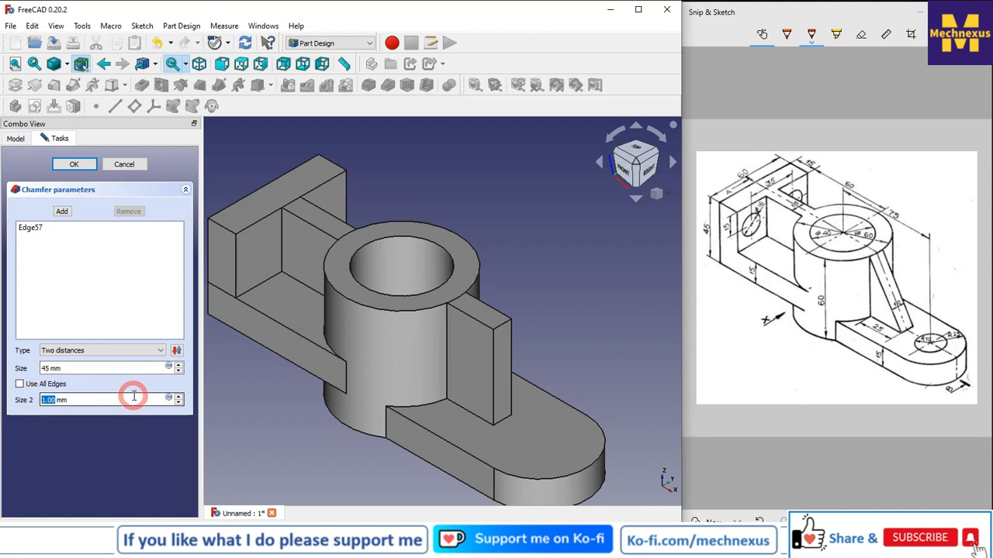
pyautogui.write('25')
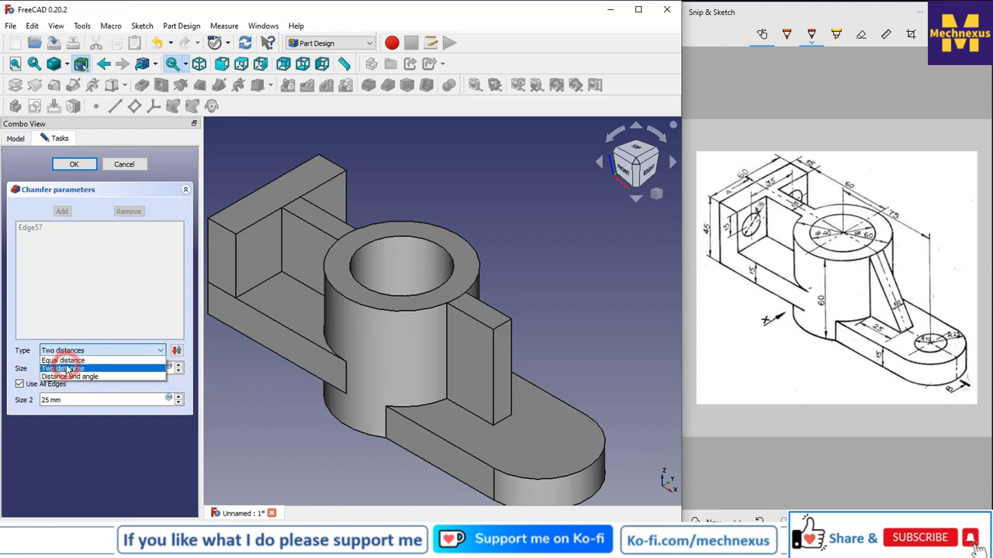
pyautogui.click(65, 376)
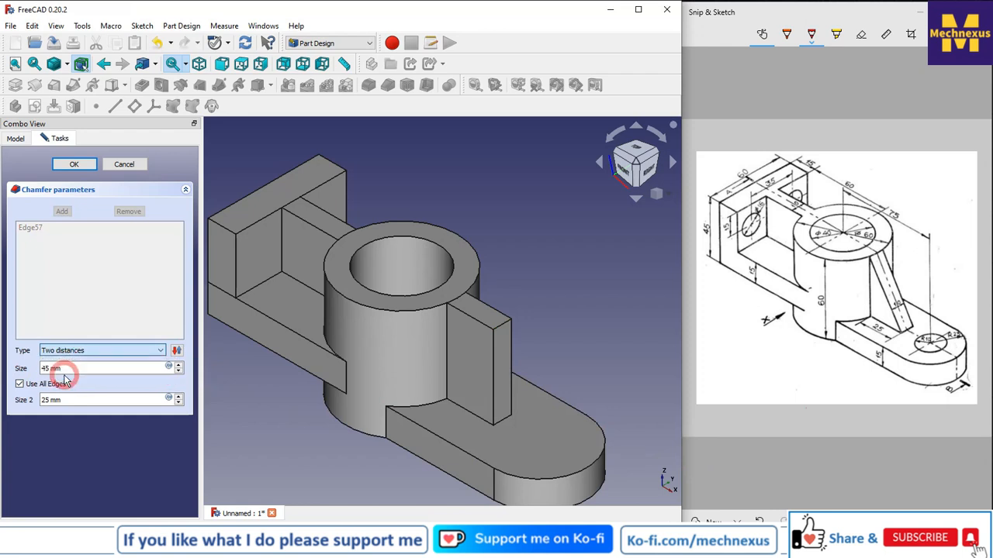
pyautogui.click(20, 384)
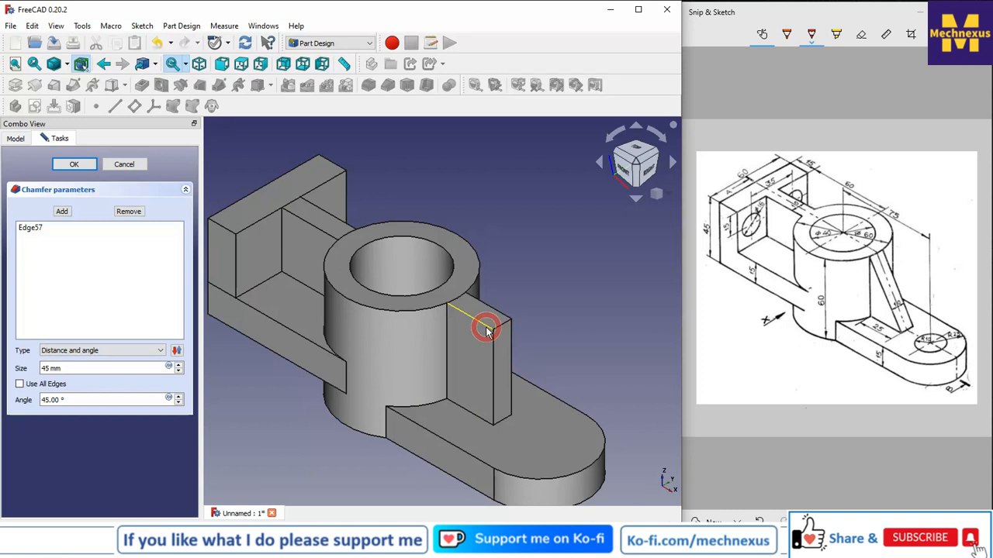
pyautogui.click(77, 354)
pyautogui.click(78, 369)
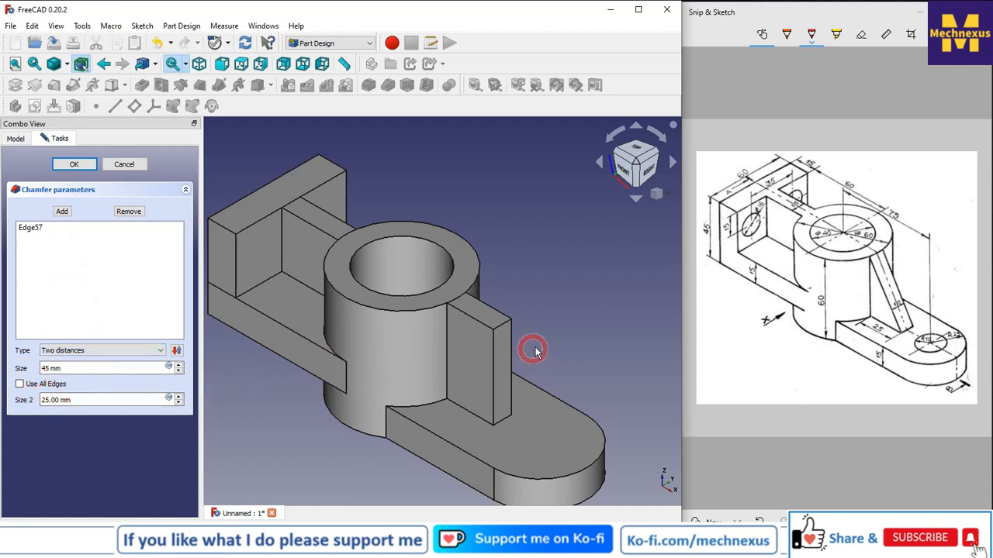
# Set the chamfer's first size to 25 mm and its second size to 60 mm.
pyautogui.click(502, 326)
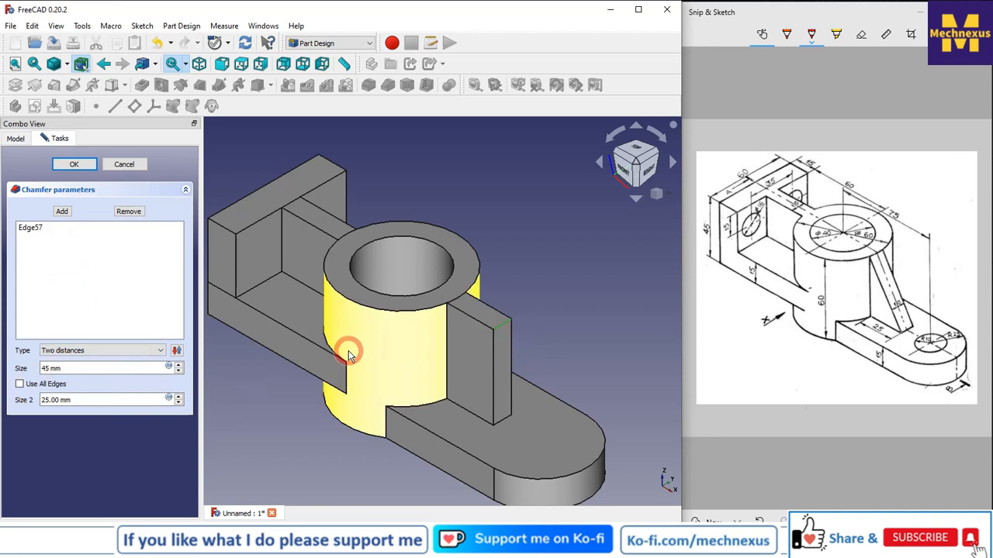
pyautogui.doubleClick(47, 369)
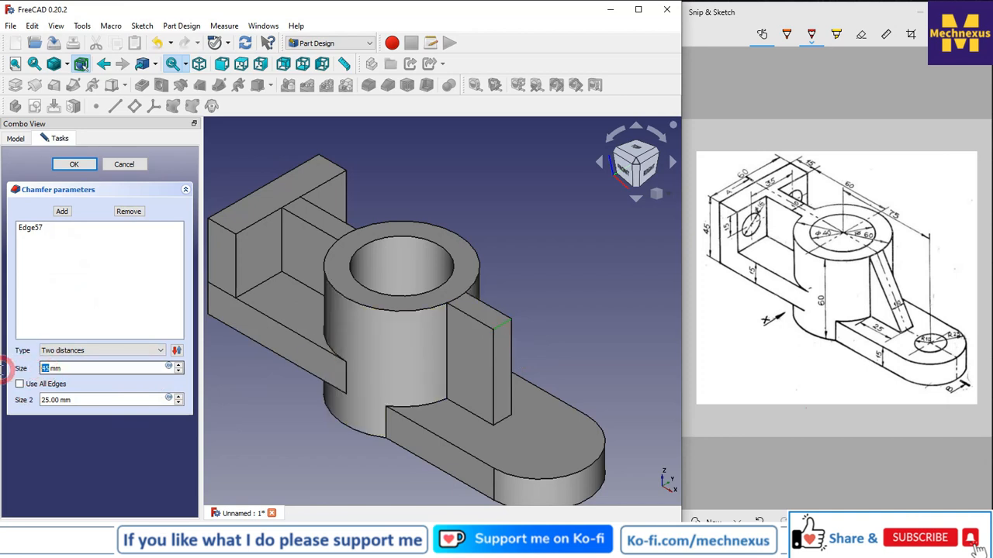
pyautogui.click(52, 401)
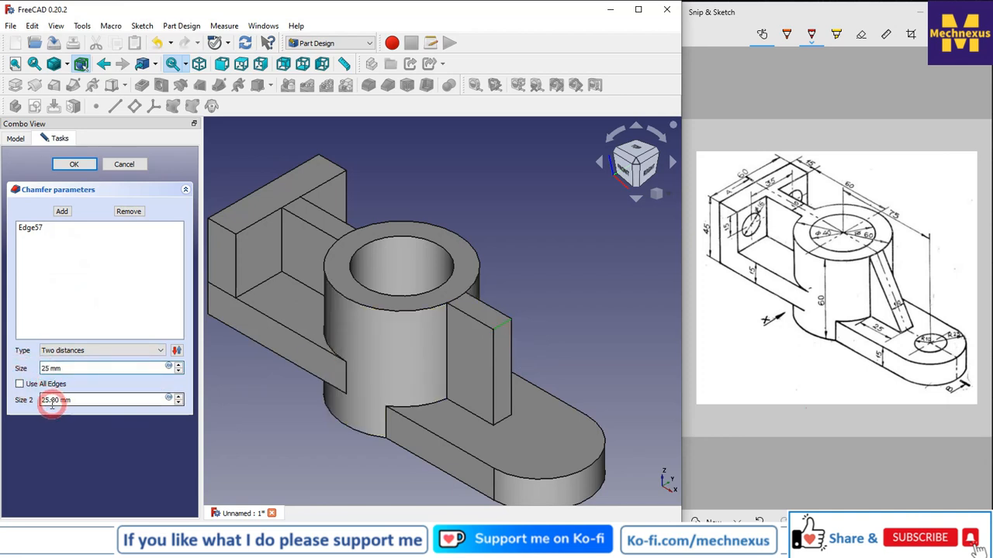
pyautogui.moveTo(50, 400); pyautogui.dragTo(10, 394)
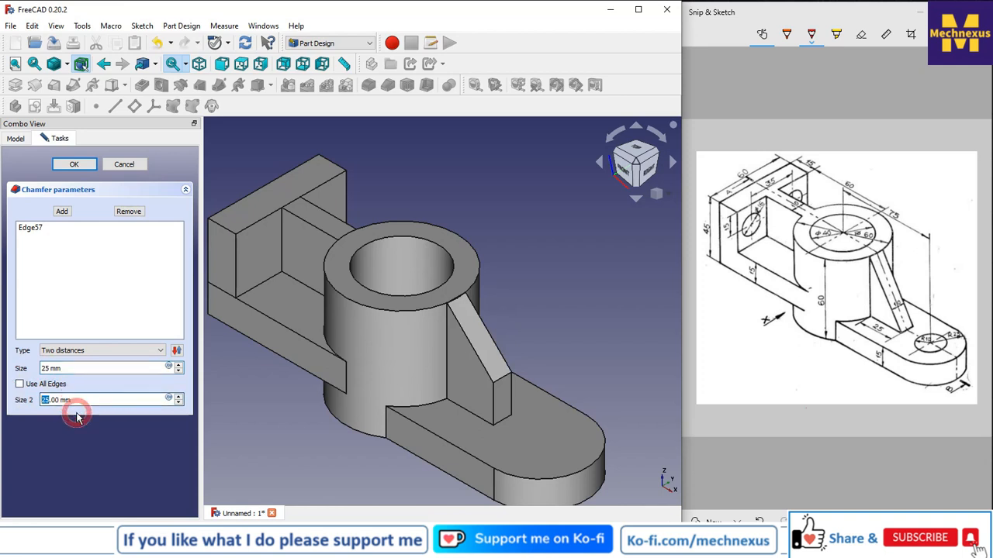
pyautogui.write('45')
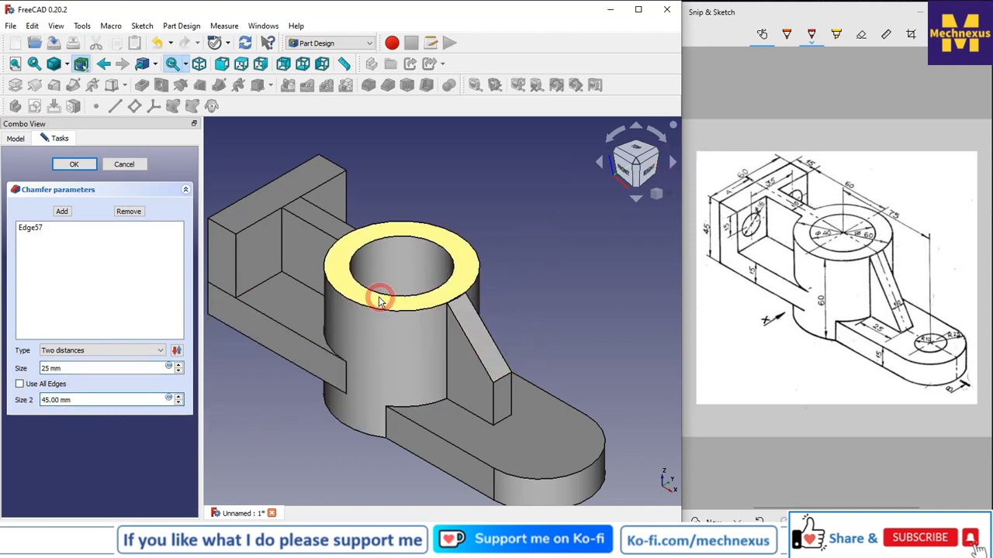
pyautogui.click(48, 400)
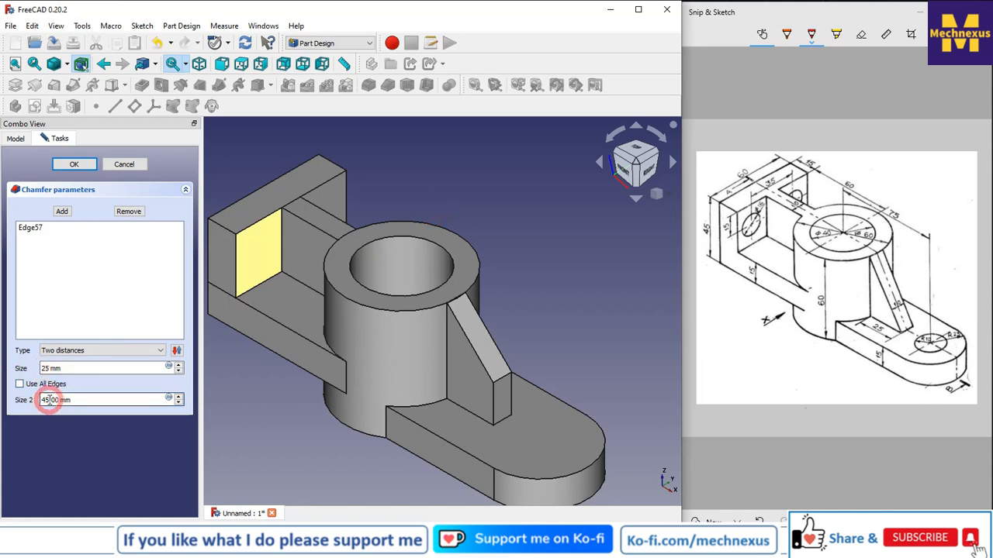
pyautogui.doubleClick(48, 401)
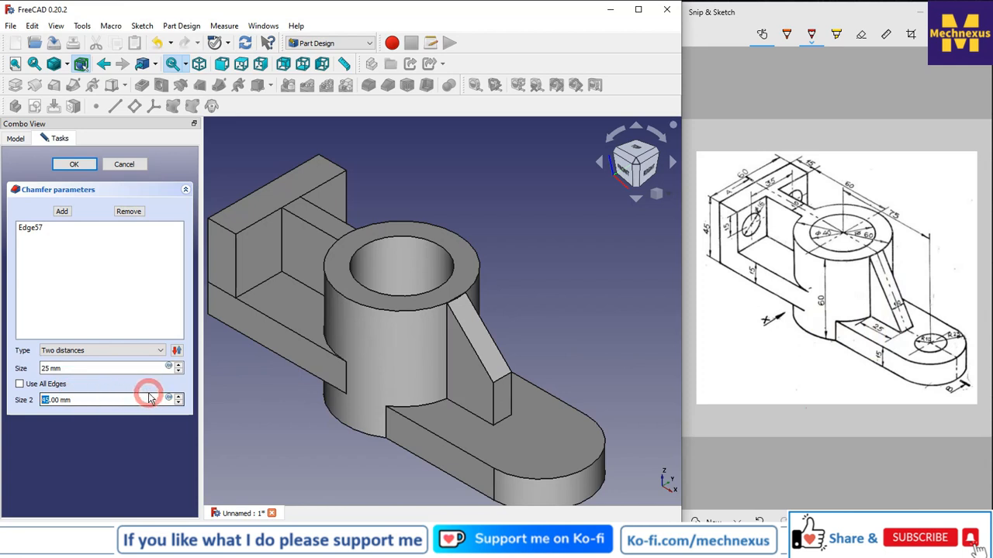
# Change the chamfer's first size to 55 mm.
pyautogui.click(363, 450)
pyautogui.click(46, 369)
pyautogui.press('BackSpace')
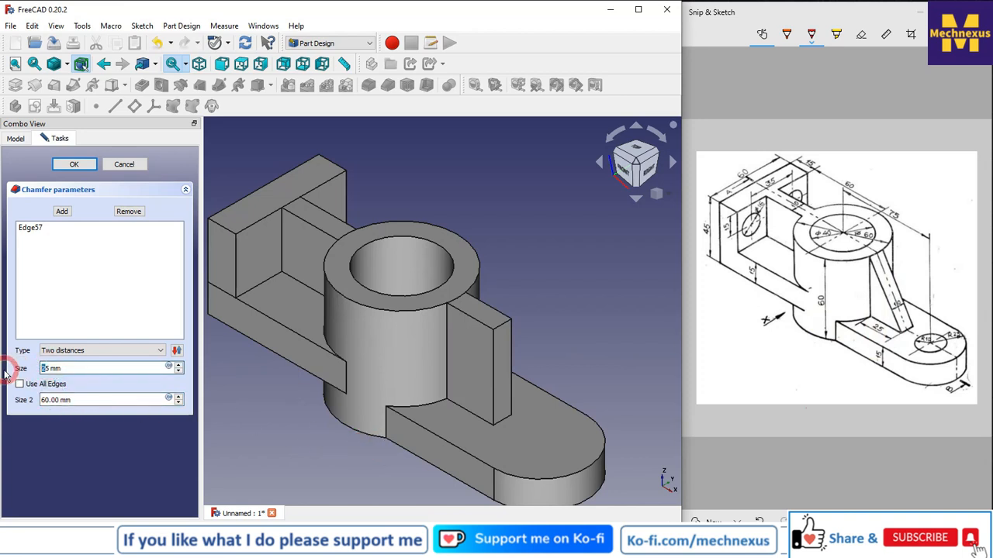
pyautogui.write('5')
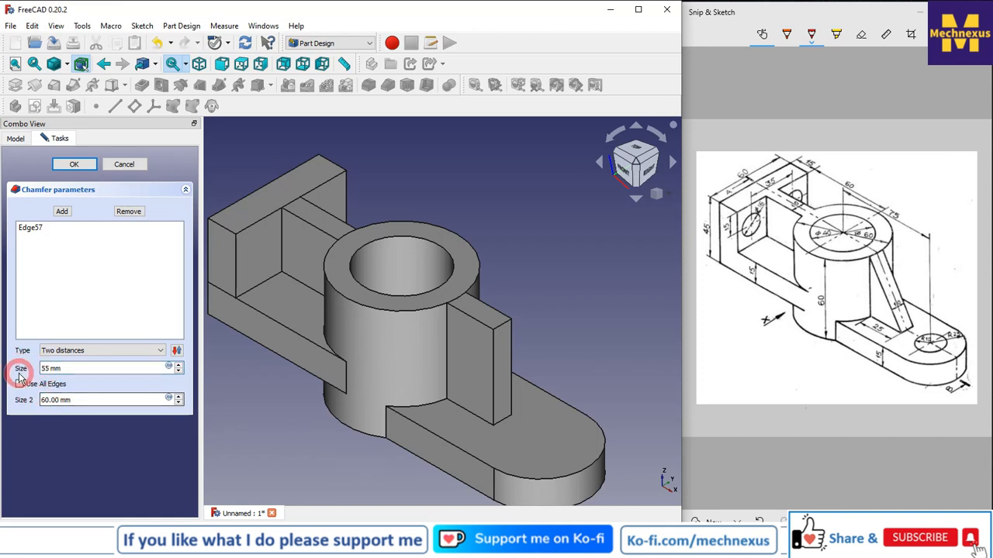
# Set the chamfer's first size to 25 mm and its second size to 45 mm.
pyautogui.moveTo(83, 367); pyautogui.dragTo(2, 364)
pyautogui.write('25')
pyautogui.moveTo(83, 400); pyautogui.dragTo(2, 386)
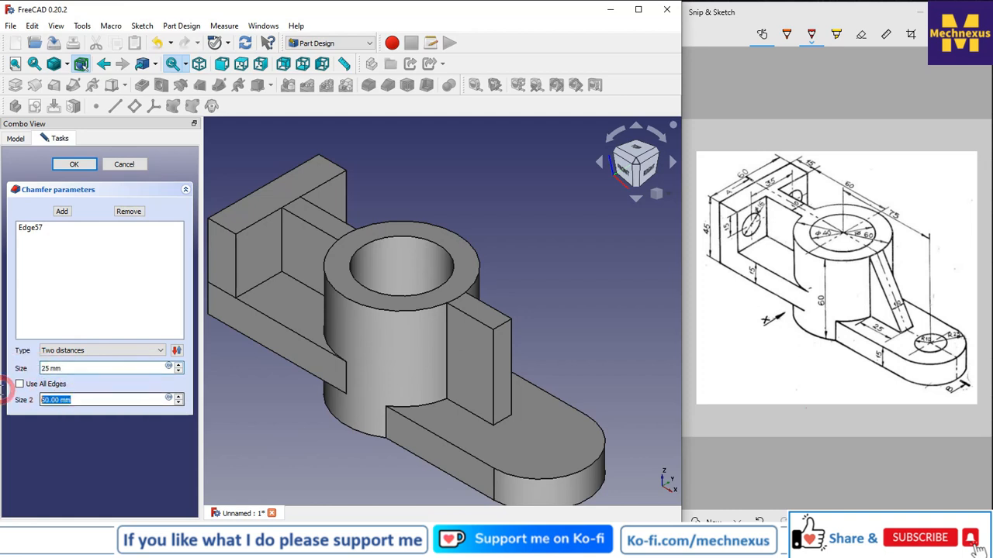
pyautogui.write('45')
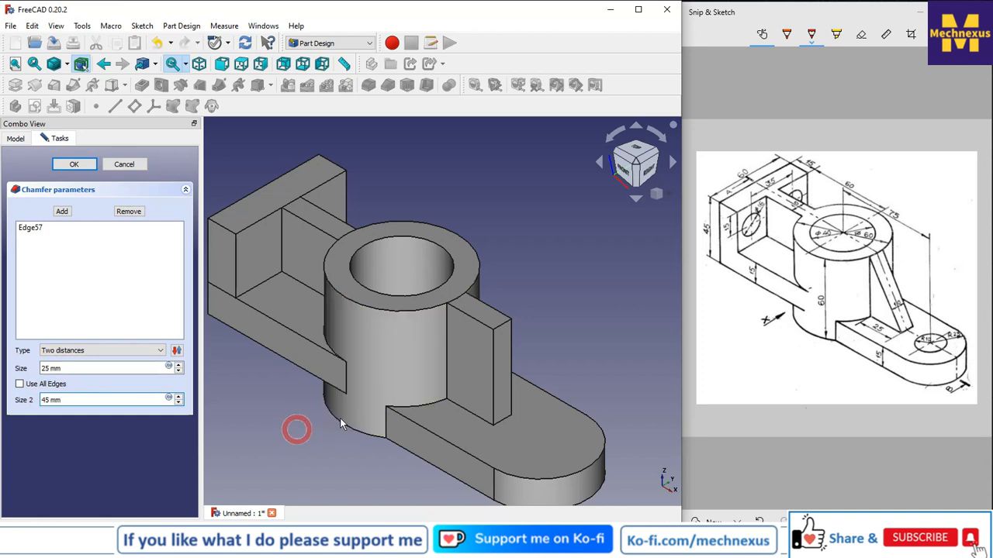
pyautogui.click(31, 228)
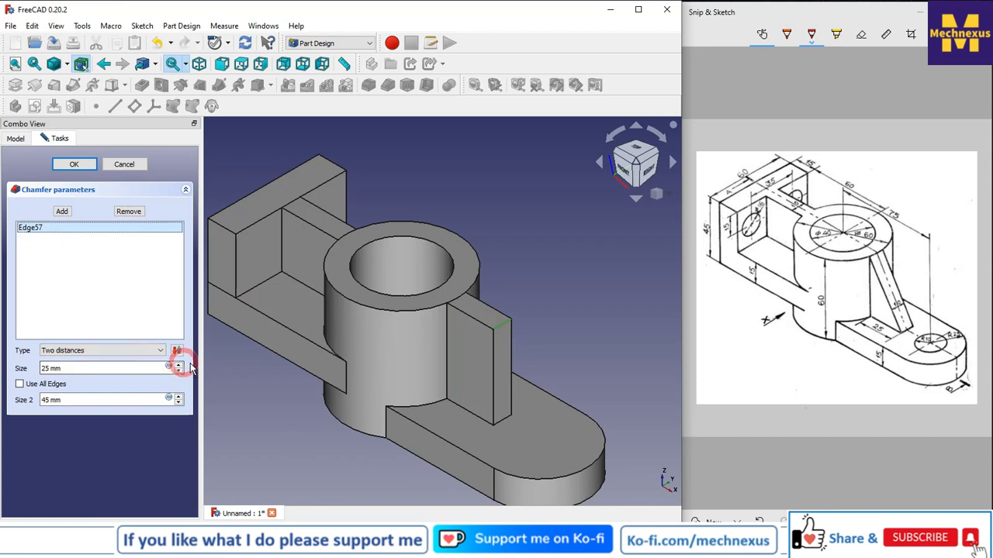
pyautogui.click(177, 352)
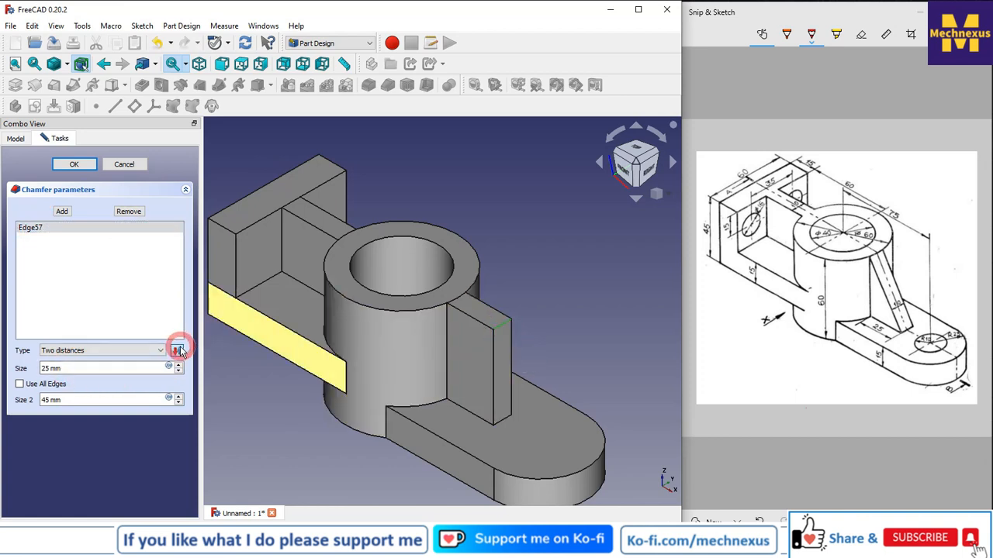
pyautogui.click(178, 350)
# Set the chamfer's second size to 10 mm and its first size to 15 mm.
pyautogui.click(52, 402)
pyautogui.moveTo(65, 401); pyautogui.dragTo(9, 399)
pyautogui.write('10')
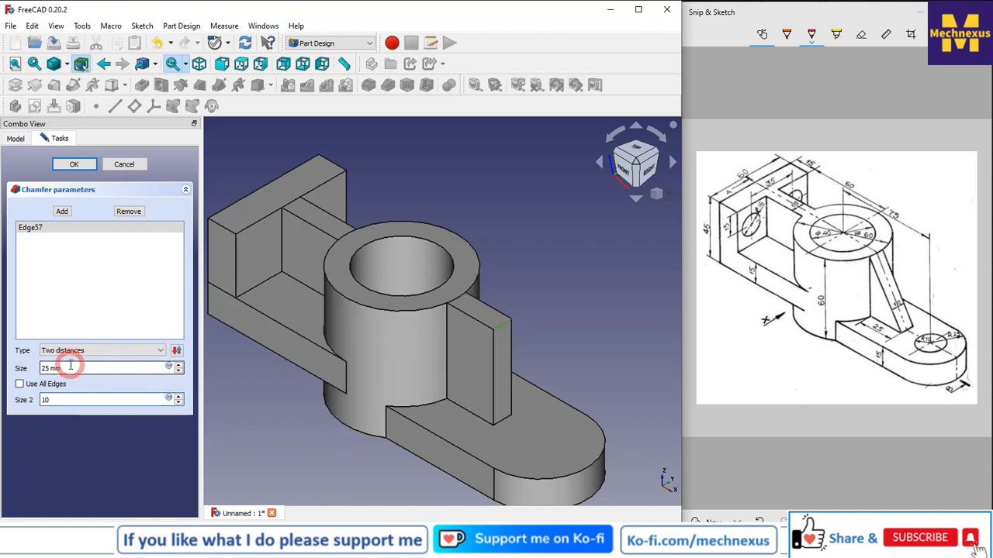
pyautogui.moveTo(70, 367); pyautogui.dragTo(8, 369)
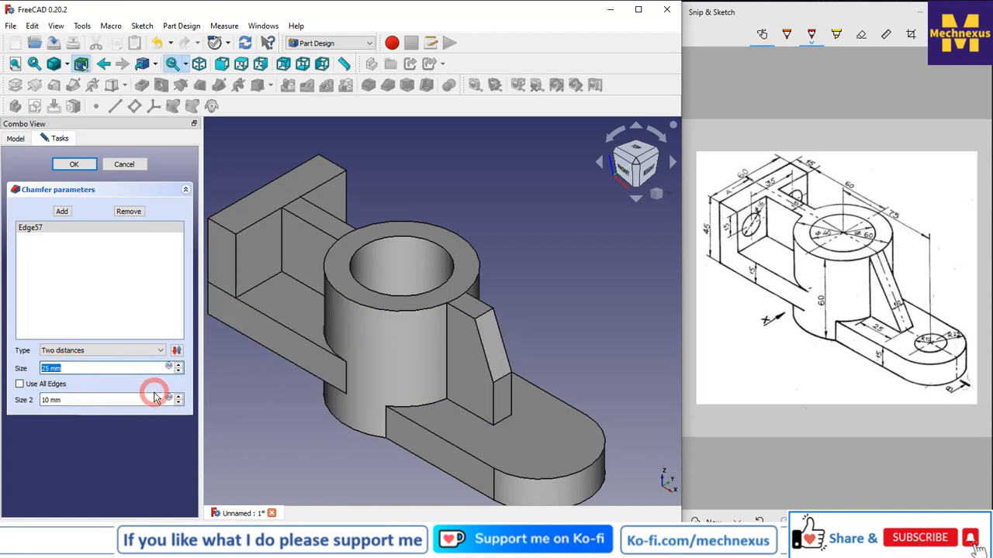
pyautogui.write('15')
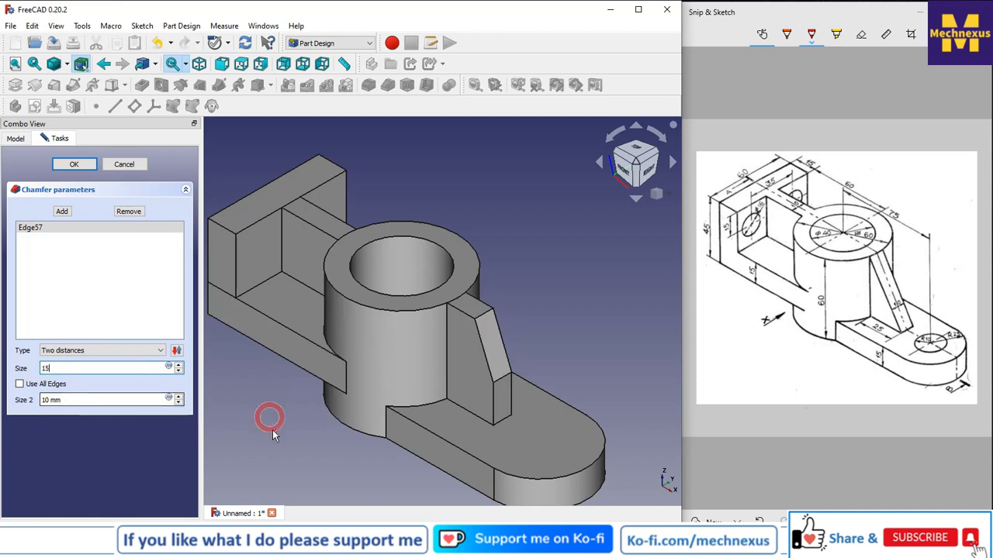
# Compare the rib's profile in front view while setting the chamfer's first size to 44 mm.
pyautogui.click(628, 172)
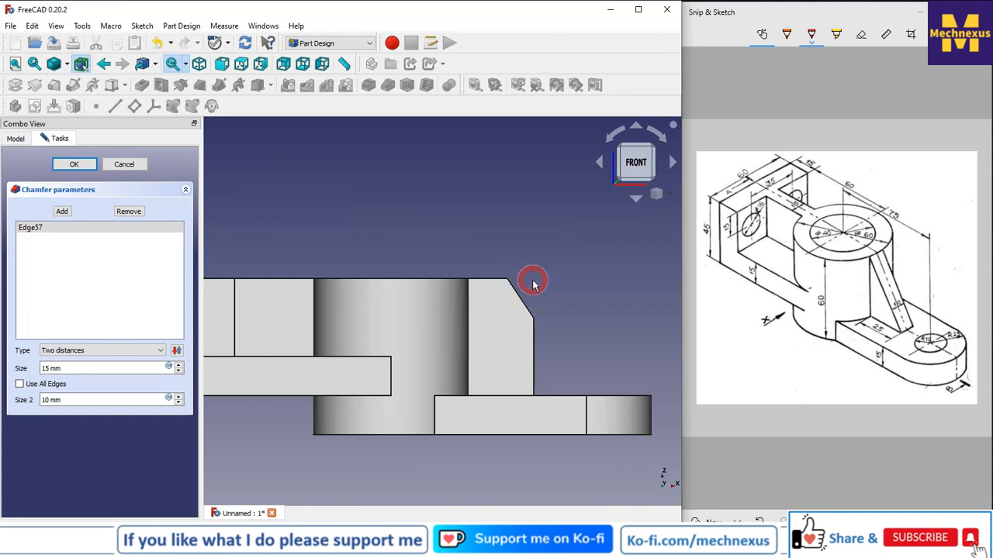
pyautogui.scroll(2, 532, 280)
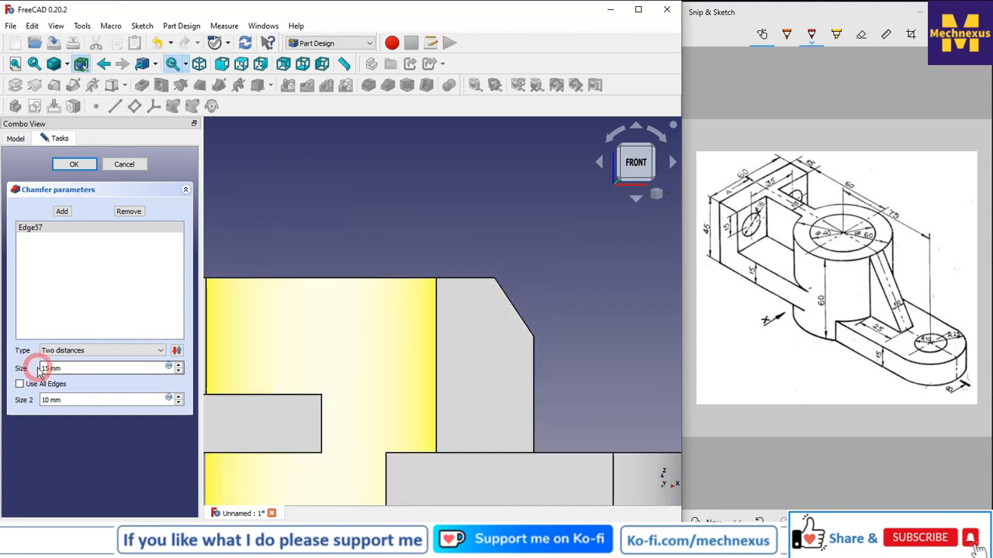
pyautogui.moveTo(50, 368); pyautogui.dragTo(7, 366)
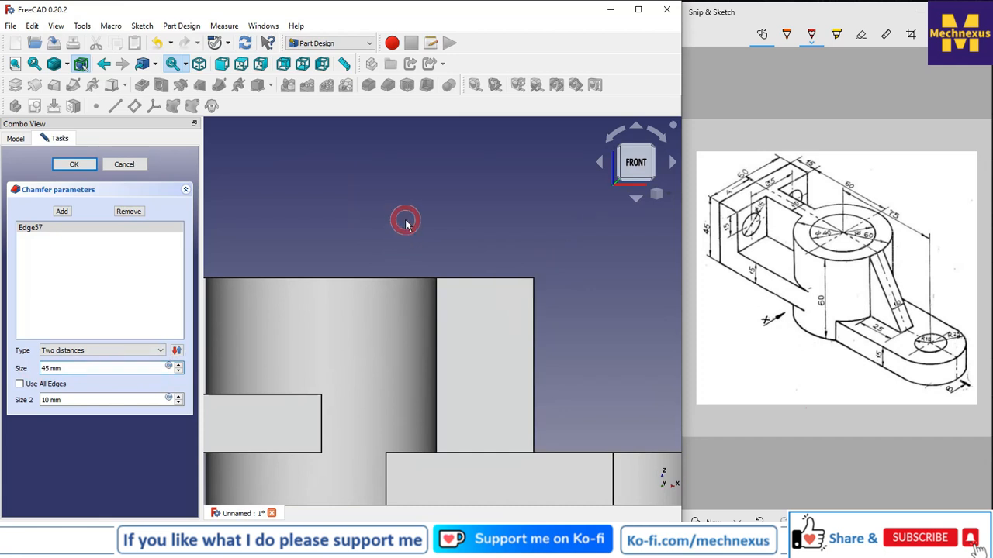
pyautogui.moveTo(53, 368); pyautogui.dragTo(3, 366)
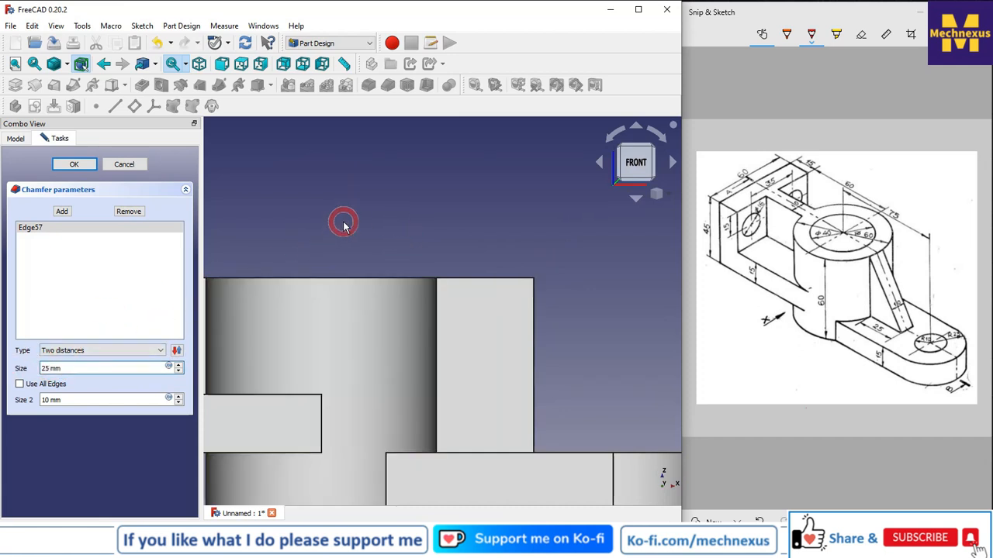
pyautogui.click(46, 367)
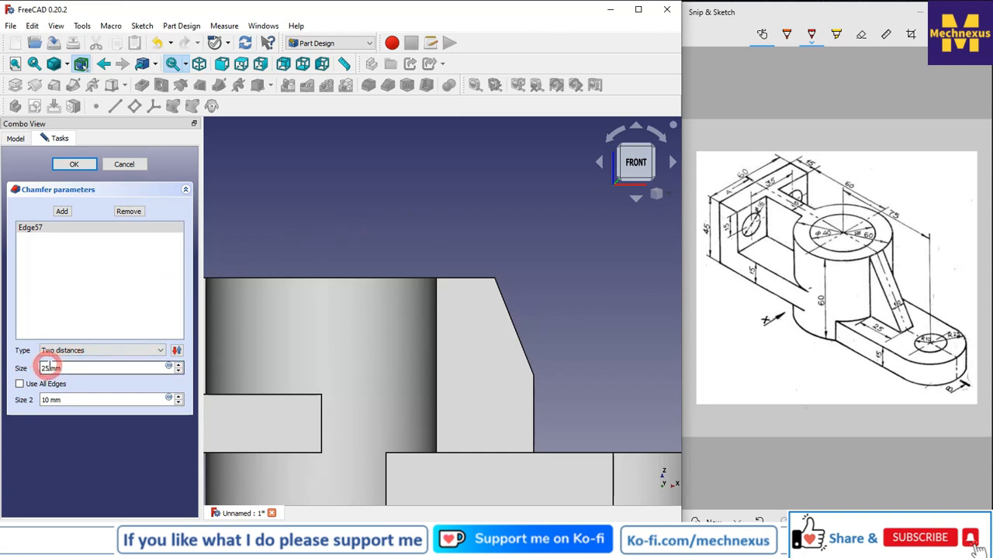
pyautogui.moveTo(47, 368); pyautogui.dragTo(5, 371)
pyautogui.write('44')
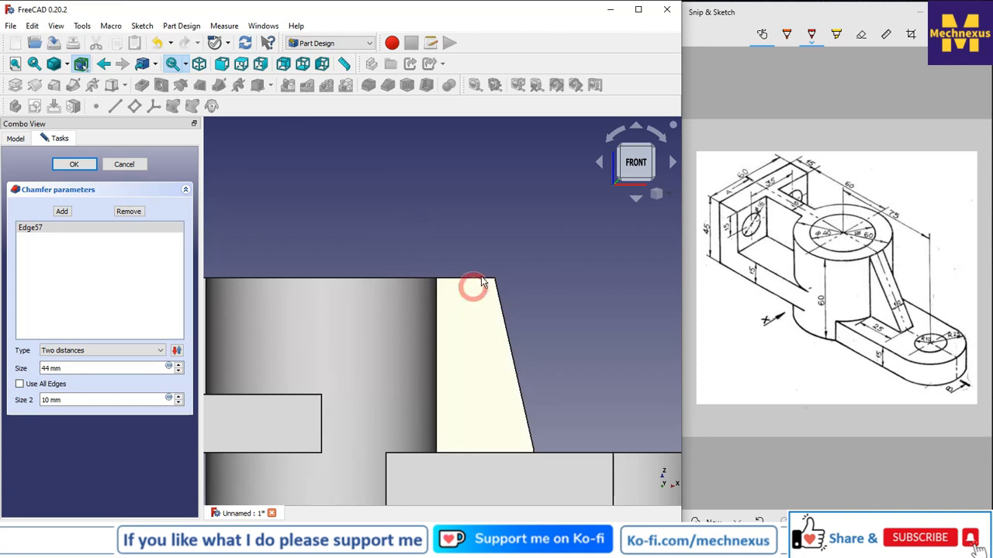
# Set the chamfer's second size to 24 mm, checking the rib's lower end.
pyautogui.click(48, 400)
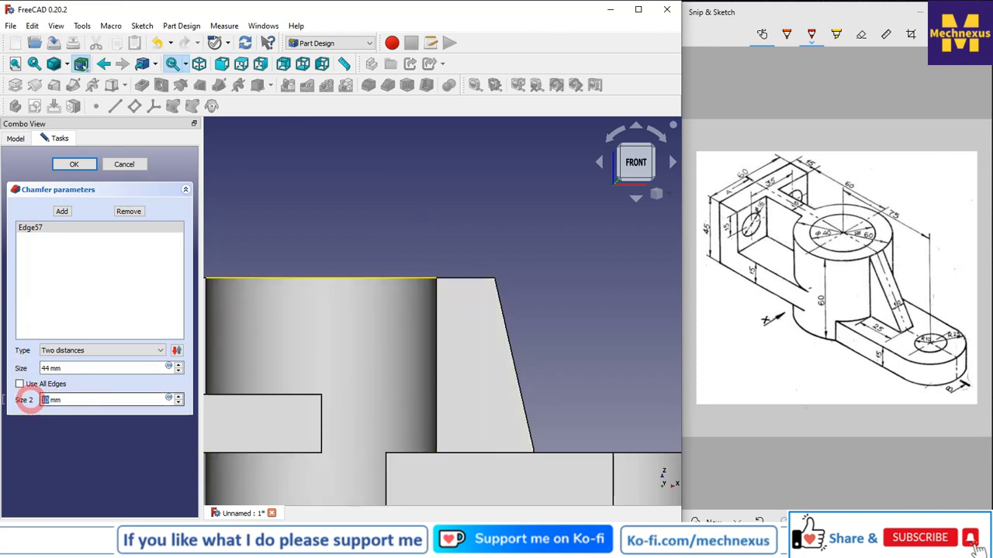
pyautogui.write('24')
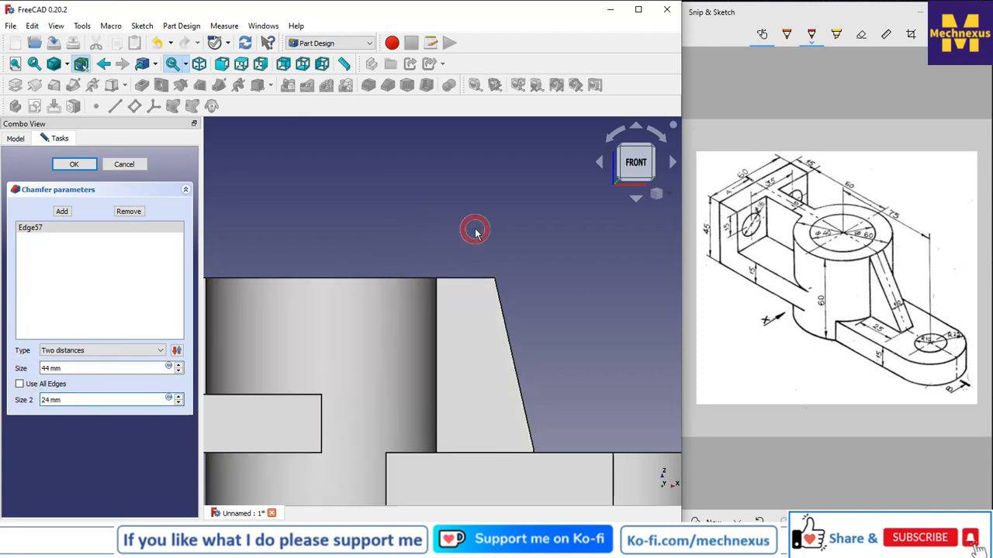
pyautogui.click(656, 194)
pyautogui.click(695, 233)
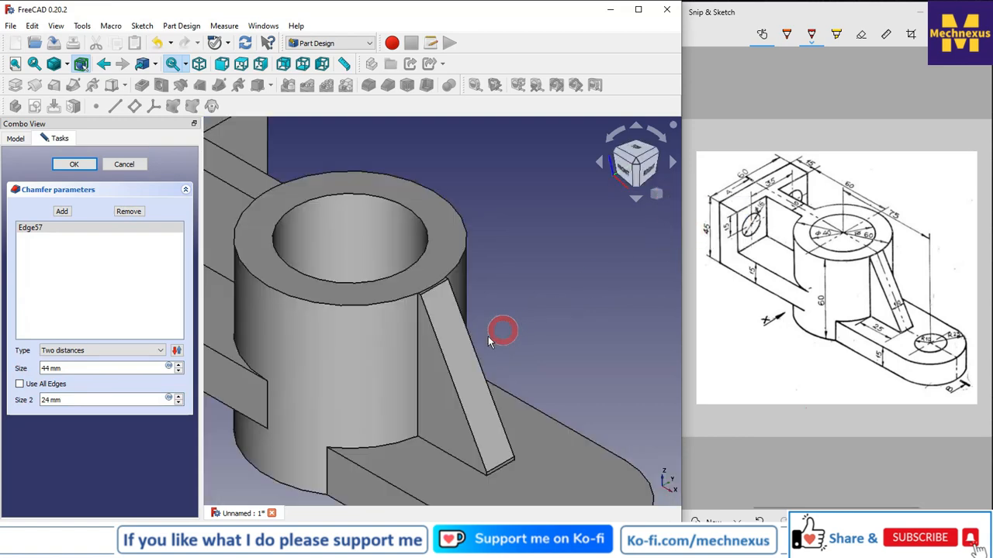
pyautogui.scroll(6, 487, 480)
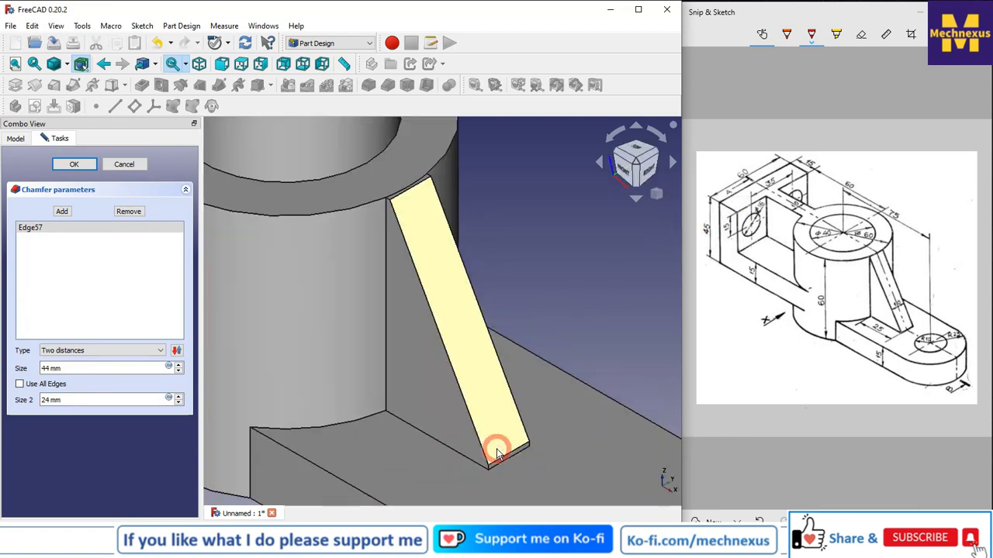
pyautogui.click(49, 400)
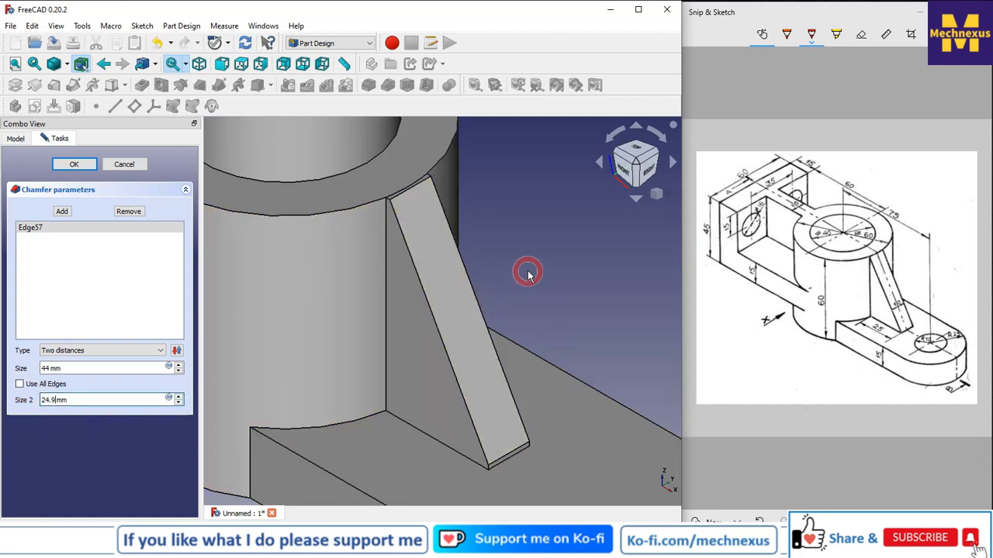
pyautogui.click(69, 401)
pyautogui.scroll(5, 477, 464)
pyautogui.scroll(3, 511, 459)
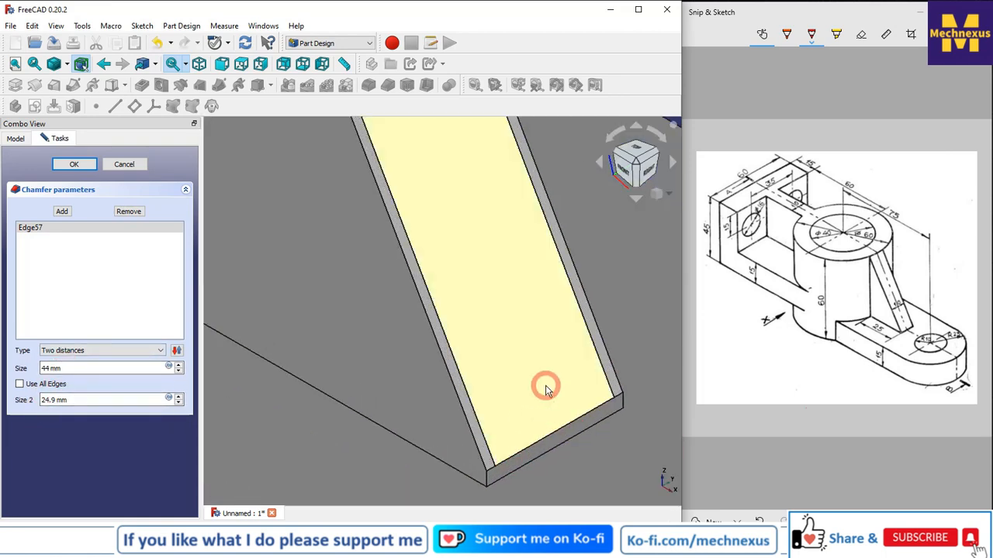
pyautogui.moveTo(76, 397); pyautogui.dragTo(1, 403)
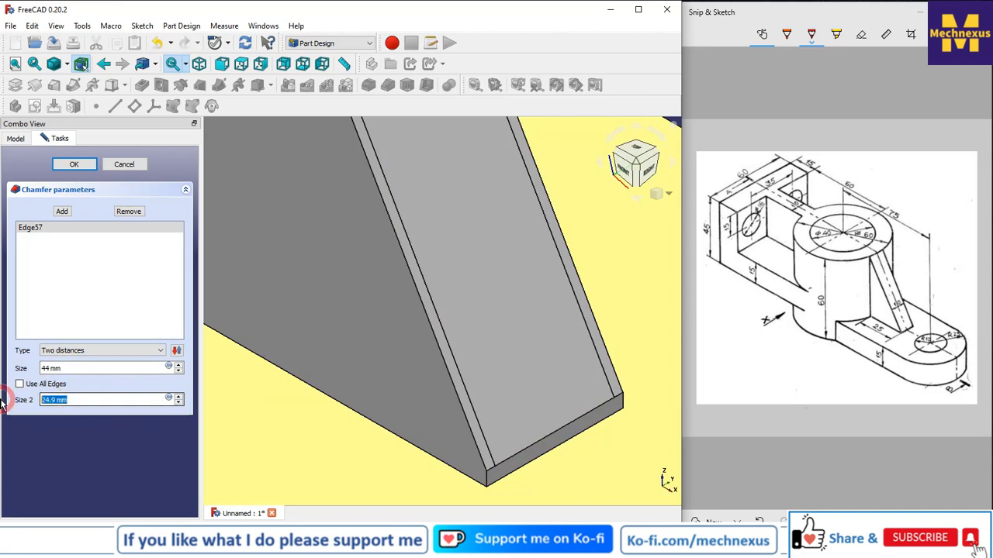
pyautogui.write('24')
pyautogui.scroll(-8, 395, 288)
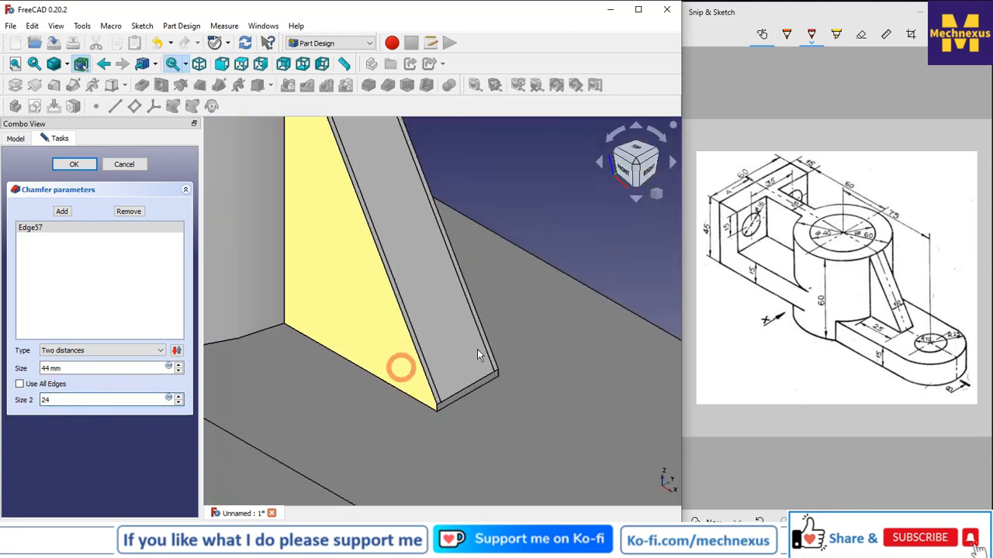
pyautogui.press('Return')
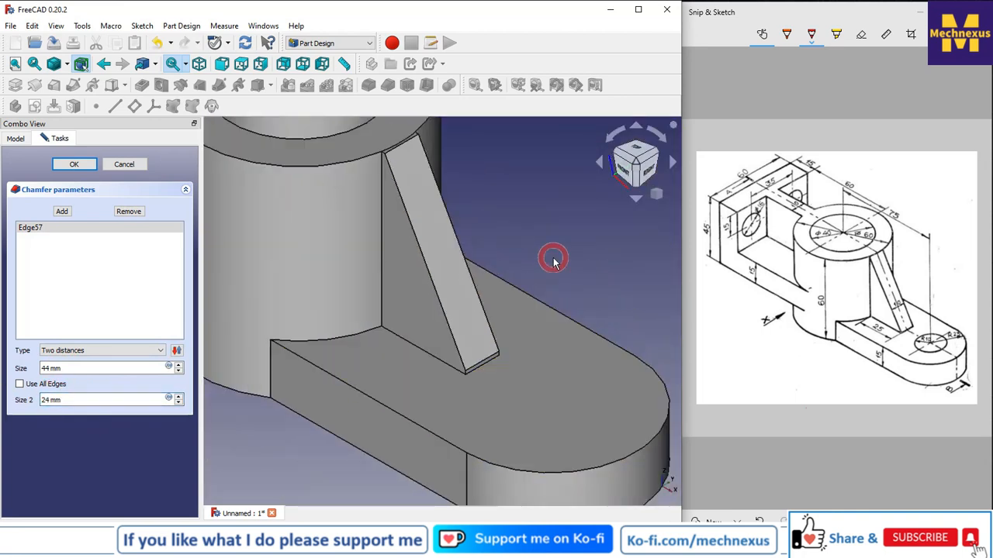
# Set the chamfer's second size to 24.5 mm.
pyautogui.scroll(-2, 392, 376)
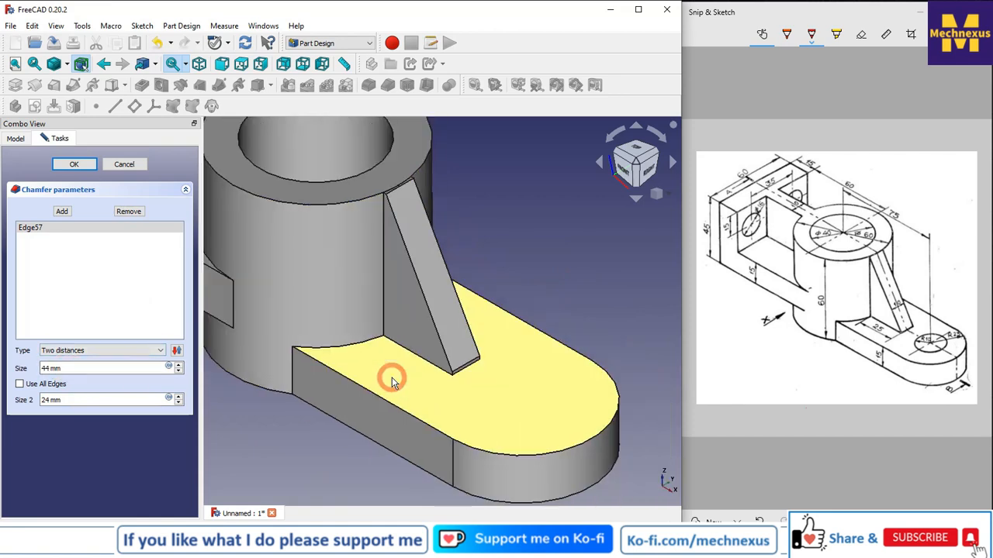
pyautogui.scroll(-1, 404, 384)
pyautogui.scroll(3, 398, 218)
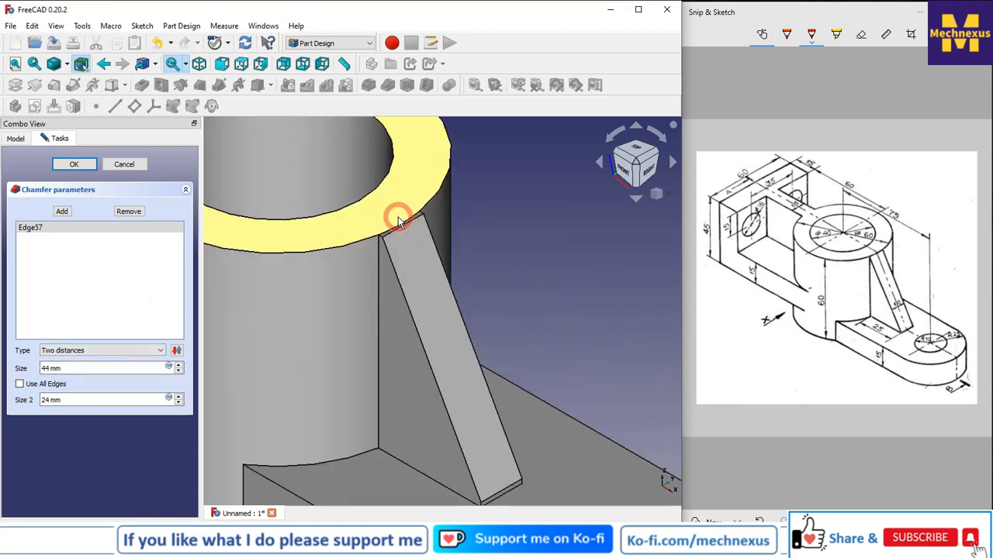
pyautogui.scroll(4, 400, 215)
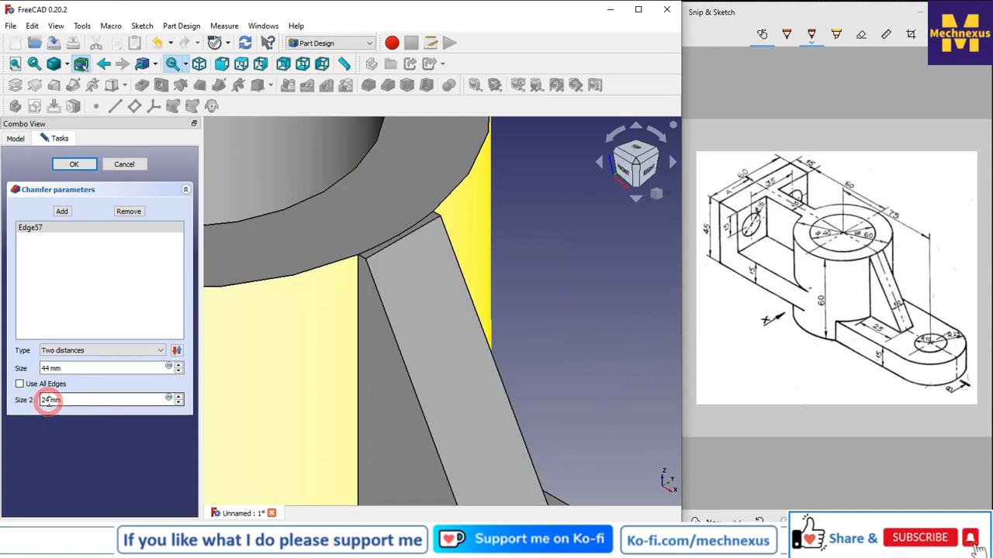
pyautogui.click(48, 440)
pyautogui.write('.5')
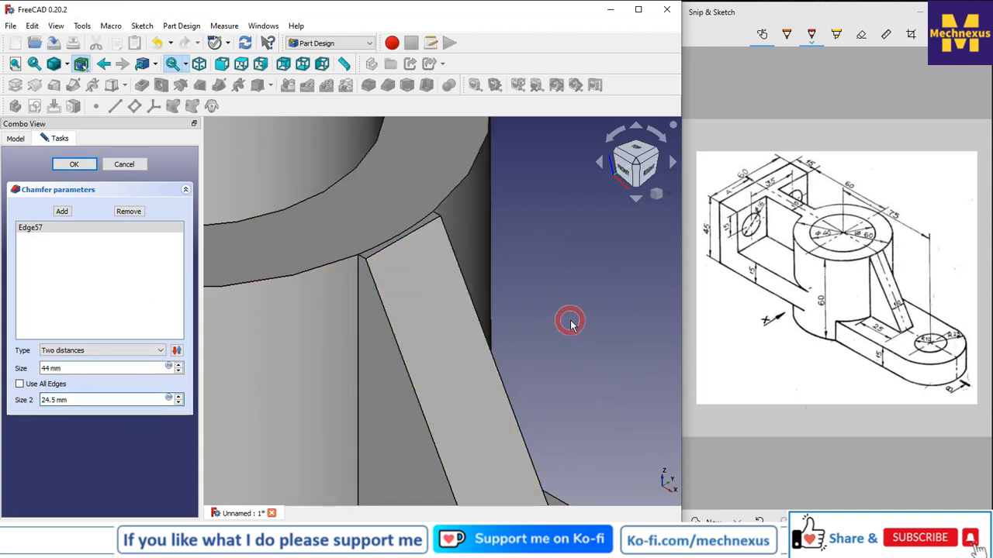
# Set the chamfer's first size to 44.9 mm.
pyautogui.scroll(4, 384, 279)
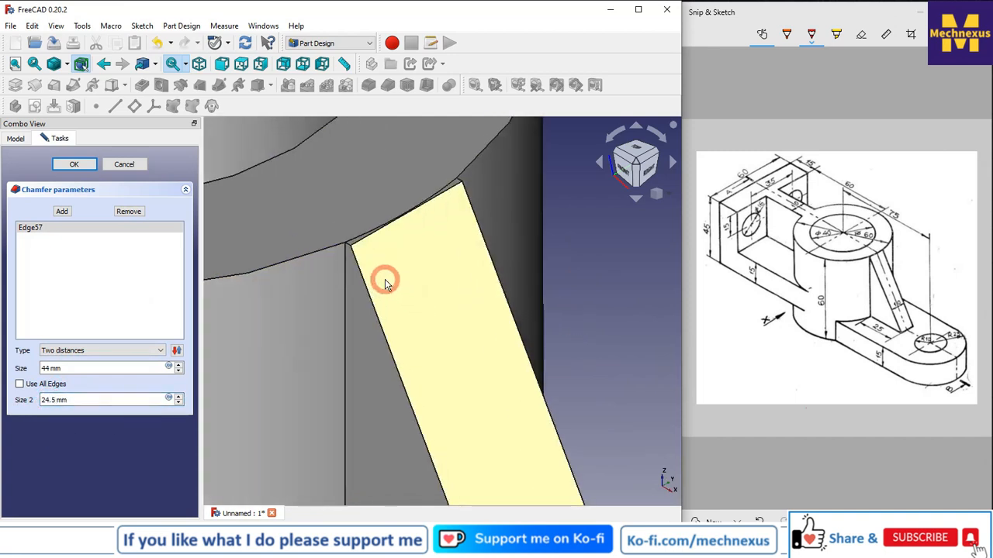
pyautogui.scroll(-3, 385, 279)
pyautogui.scroll(-6, 333, 332)
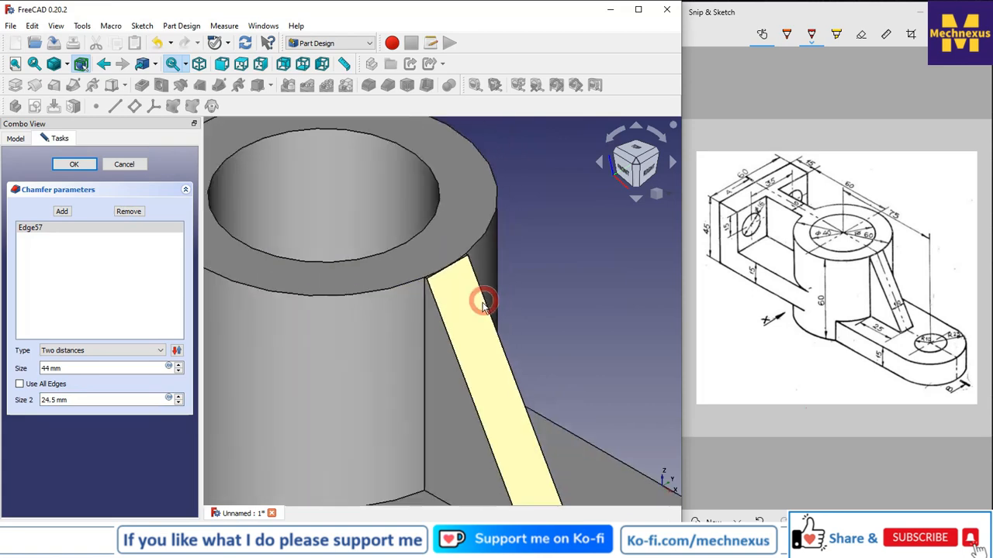
pyautogui.scroll(2, 543, 438)
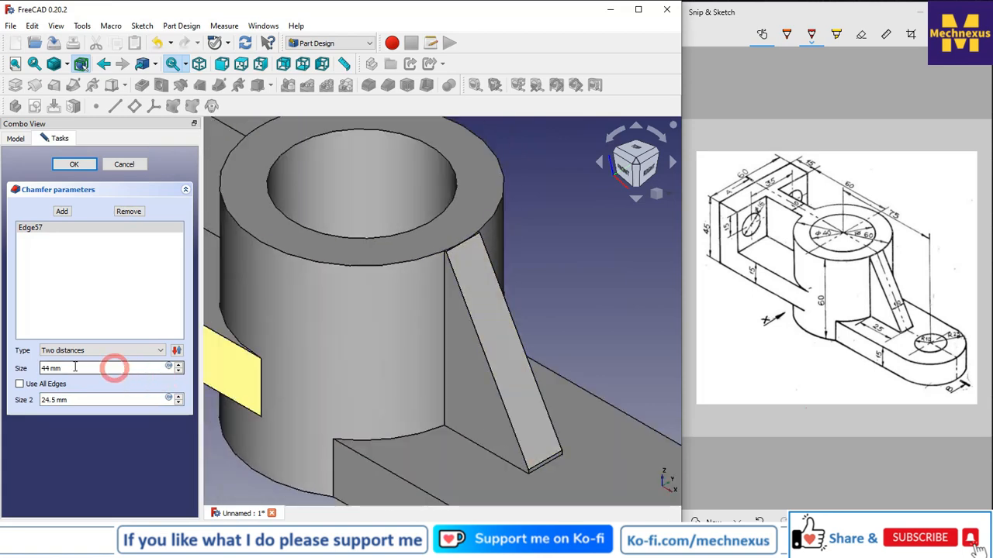
pyautogui.click(51, 368)
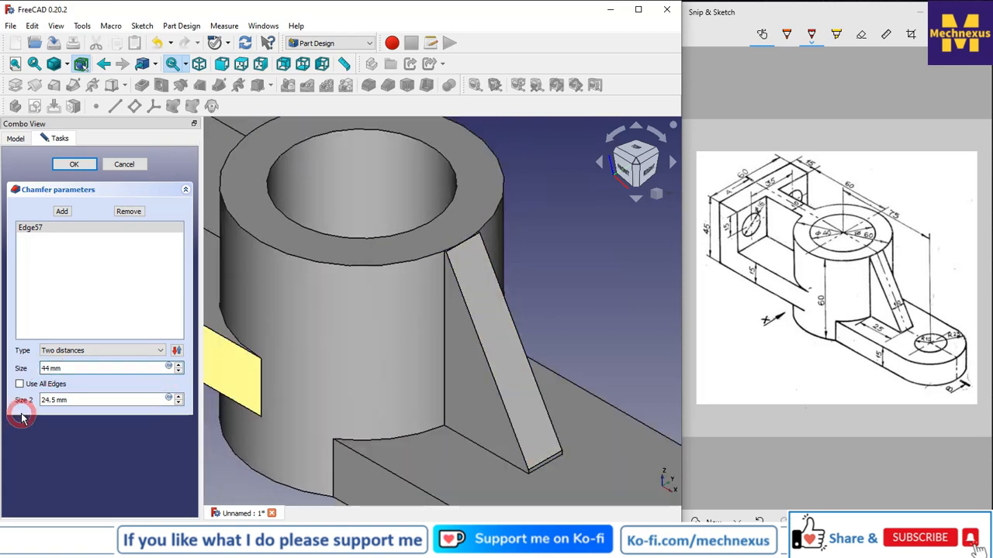
pyautogui.write('.9')
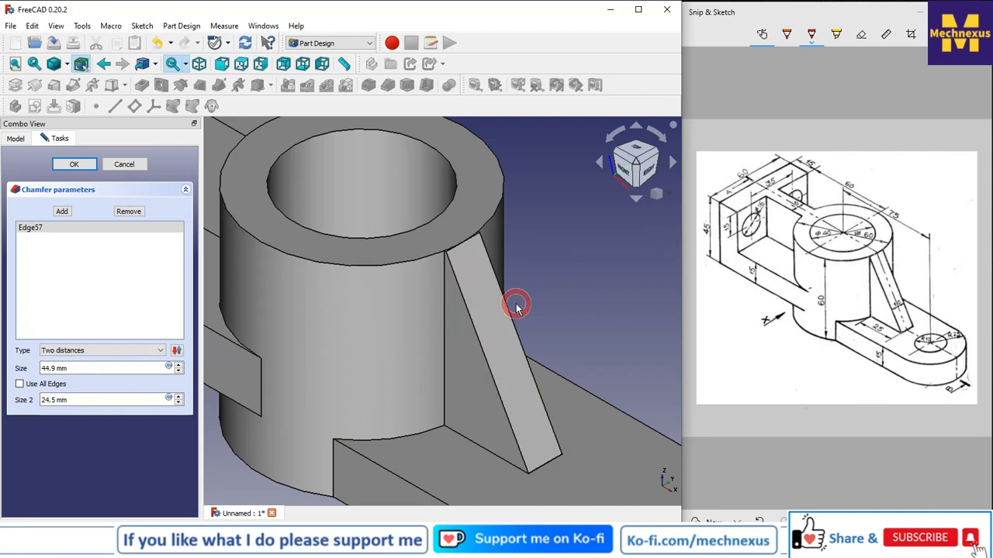
# Finish the chamfer on the rib's upper edge after checking its profile in front view.
pyautogui.moveTo(520, 308); pyautogui.dragTo(550, 349, button='middle')
pyautogui.click(632, 163)
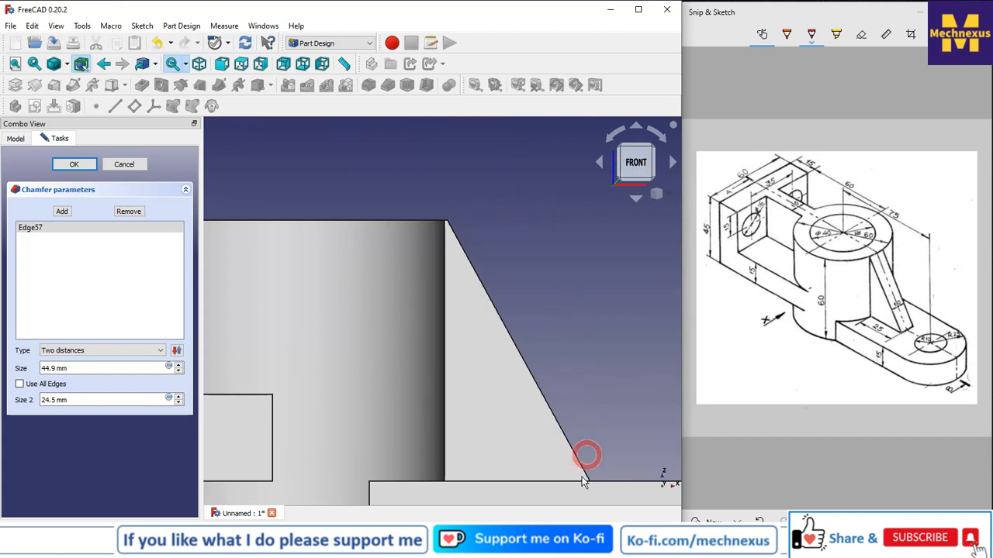
pyautogui.scroll(5, 479, 354)
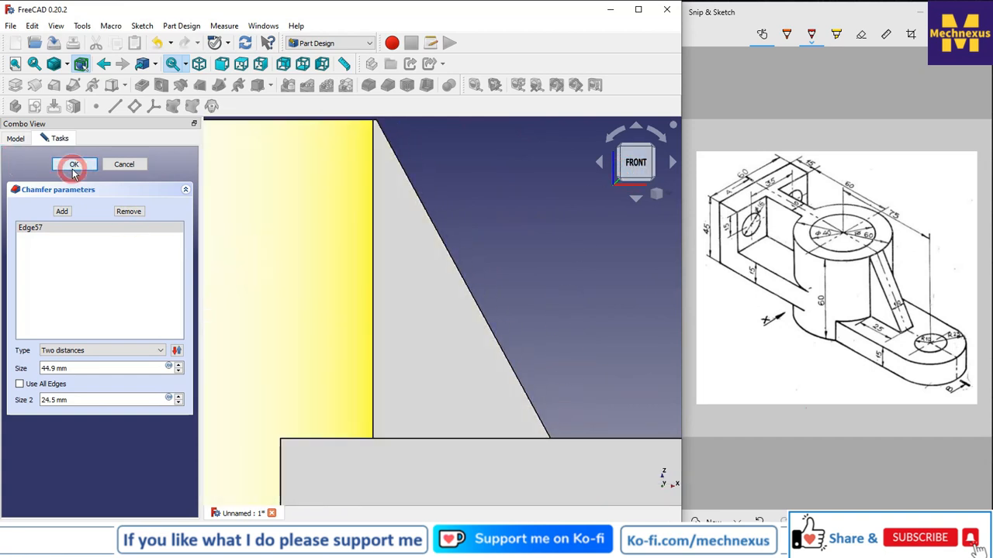
pyautogui.click(75, 169)
pyautogui.click(656, 194)
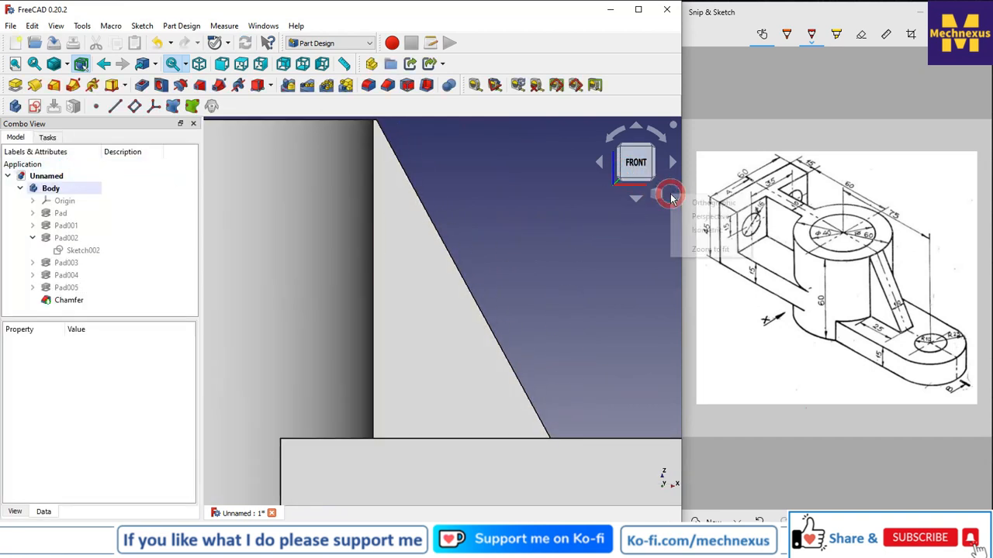
pyautogui.click(706, 231)
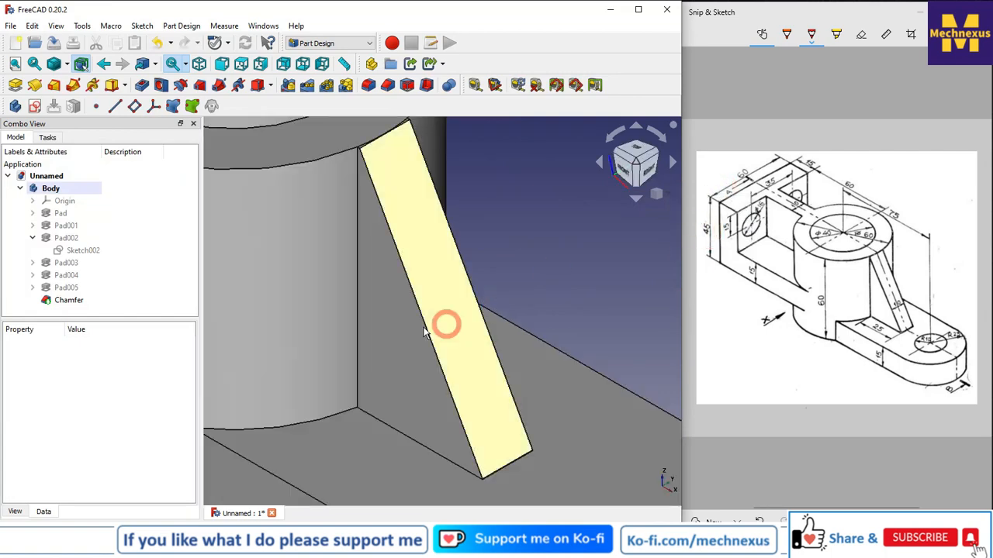
# Inspect the chamfered rib and the whole bracket at several zoom levels.
pyautogui.click(369, 321)
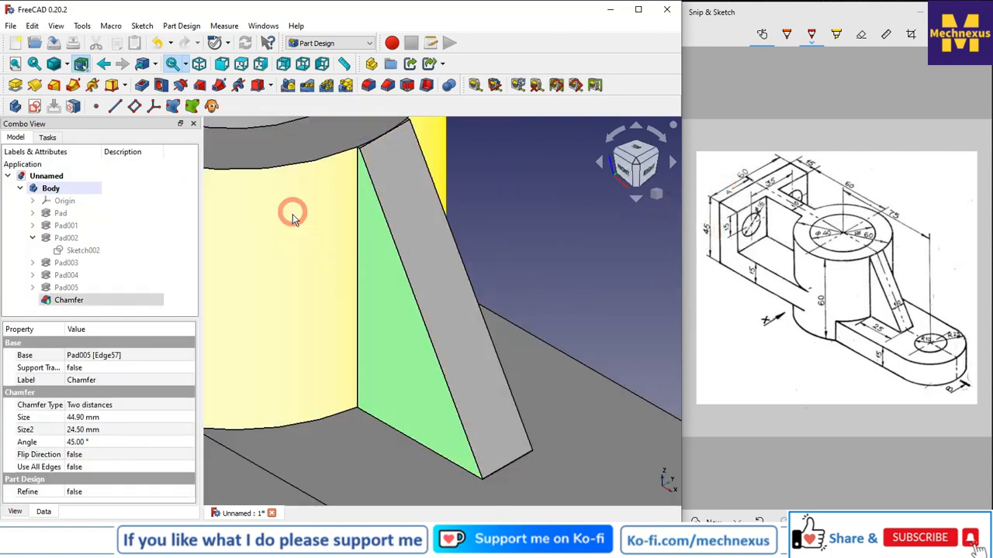
pyautogui.scroll(-5, 457, 334)
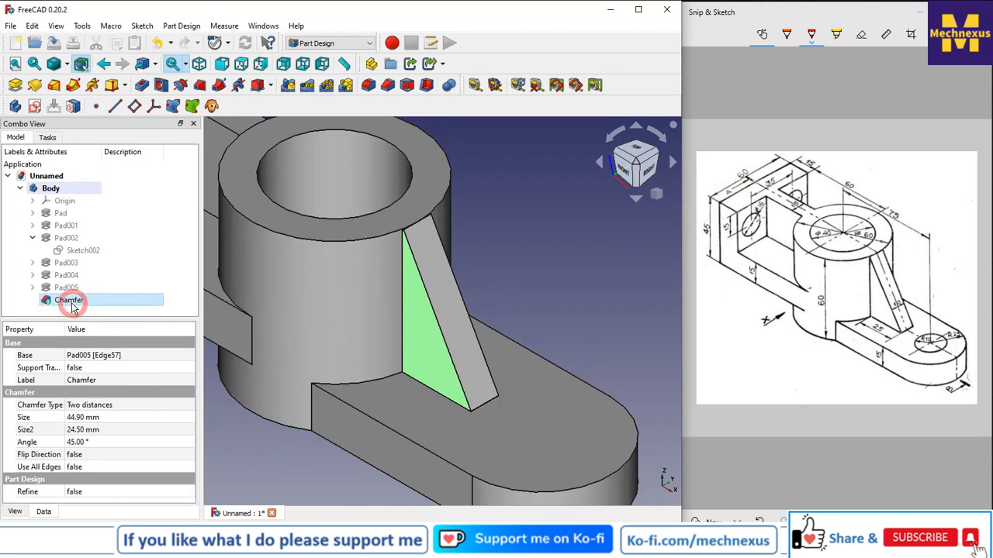
pyautogui.click(586, 266)
pyautogui.scroll(-3, 586, 266)
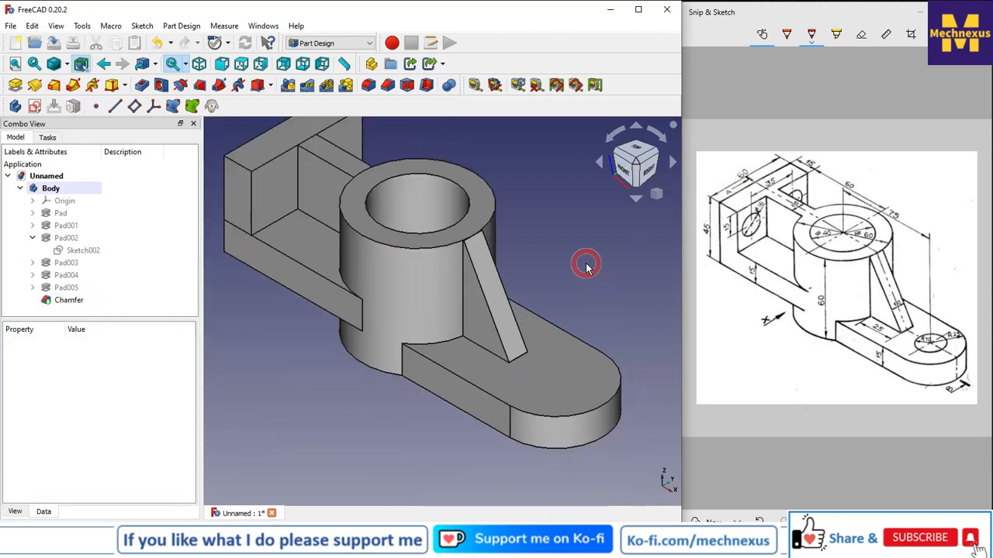
pyautogui.scroll(-2, 369, 381)
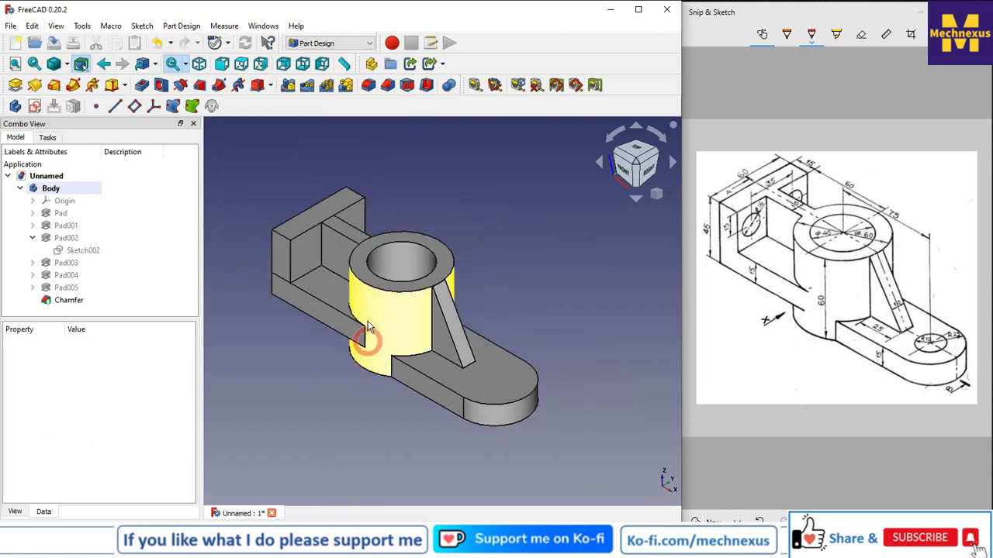
pyautogui.scroll(1, 359, 298)
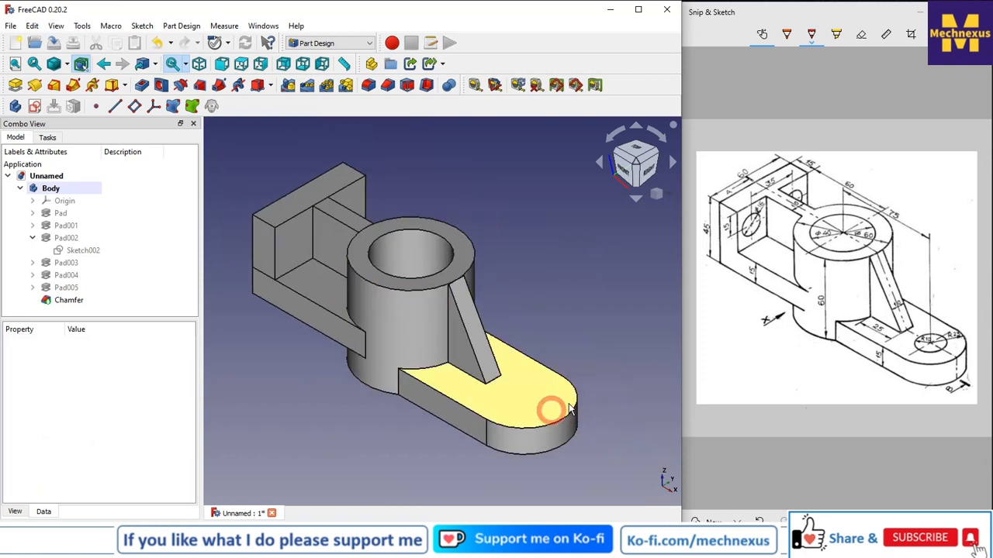
# Start a sketch on the base arm's top face and draw a circle centred on the arm's rounded end.
pyautogui.click(514, 414)
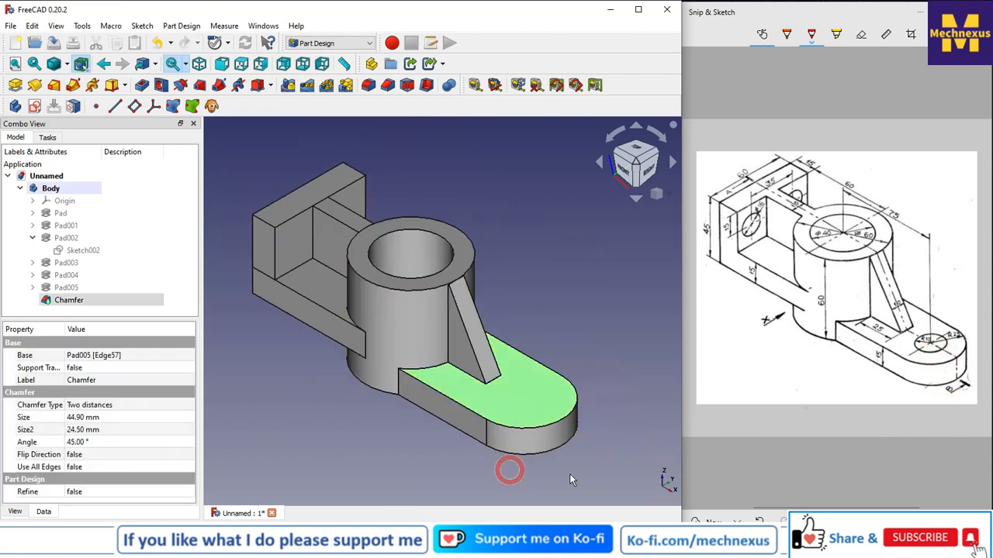
pyautogui.click(34, 105)
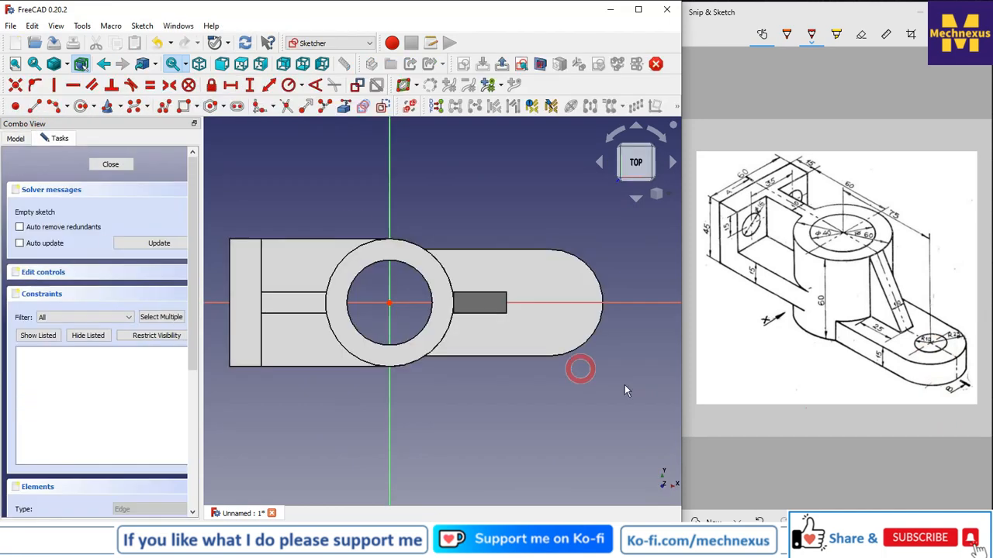
pyautogui.click(564, 250)
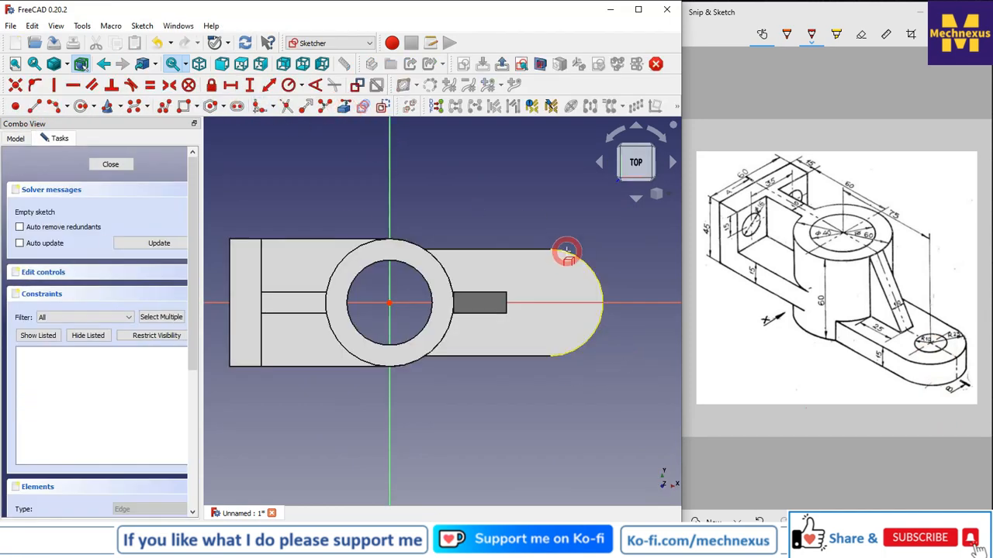
pyautogui.click(82, 107)
pyautogui.click(550, 303)
pyautogui.click(564, 278)
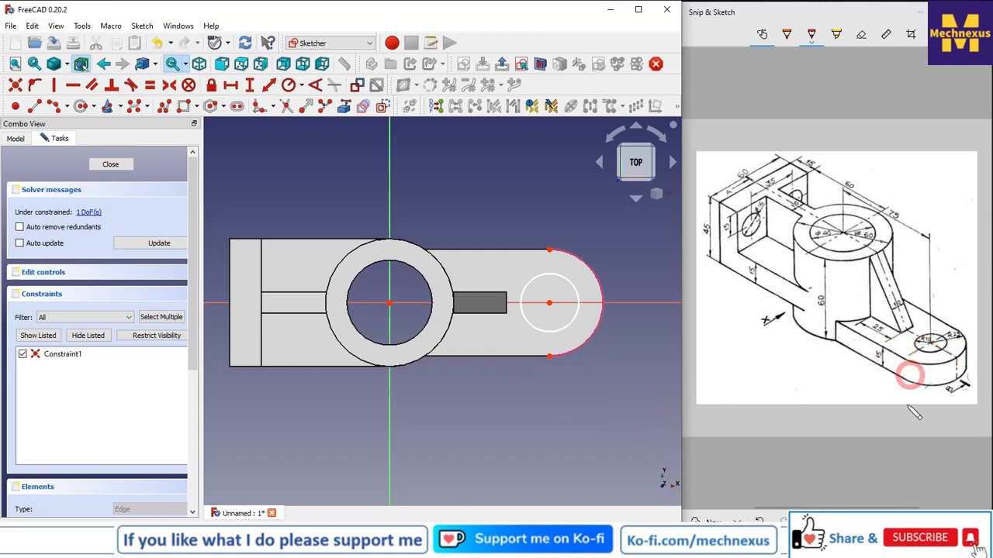
# Constrain the circle's diameter to 20 mm and close the sketch.
pyautogui.click(301, 85)
pyautogui.click(318, 117)
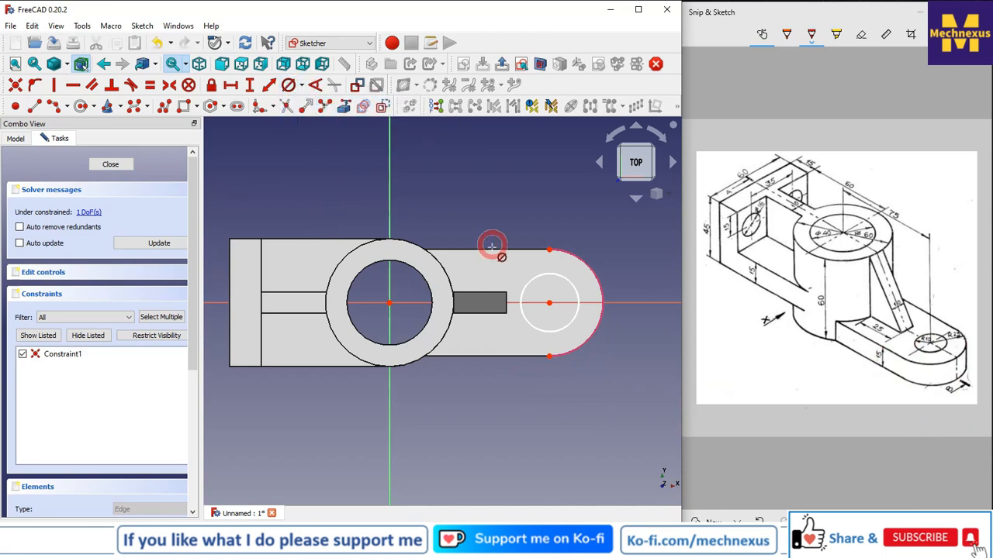
pyautogui.click(533, 285)
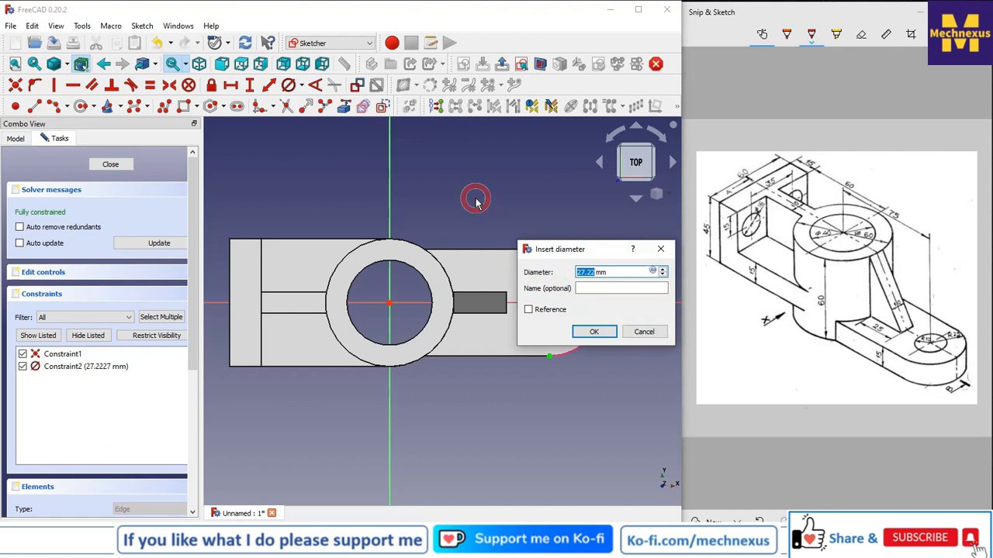
pyautogui.click(593, 333)
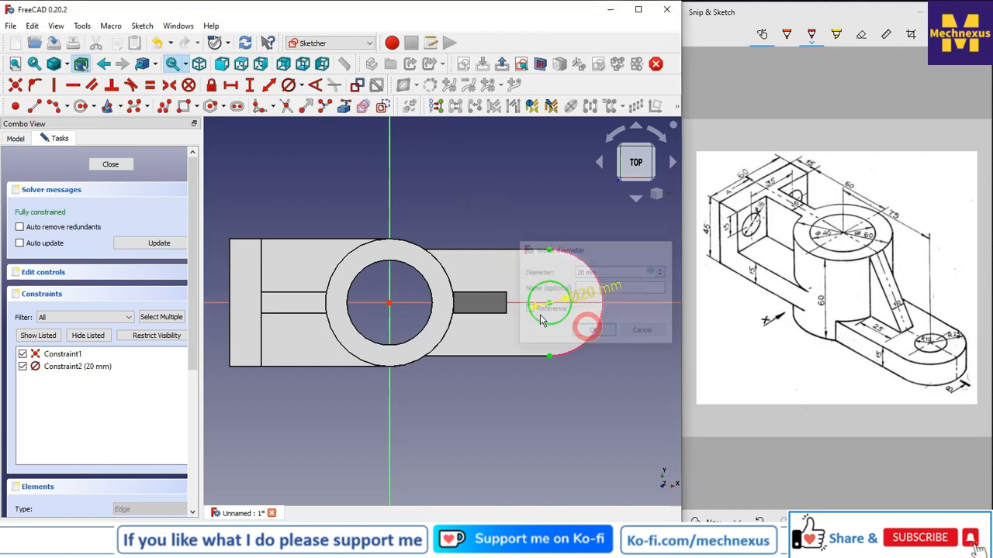
pyautogui.click(110, 163)
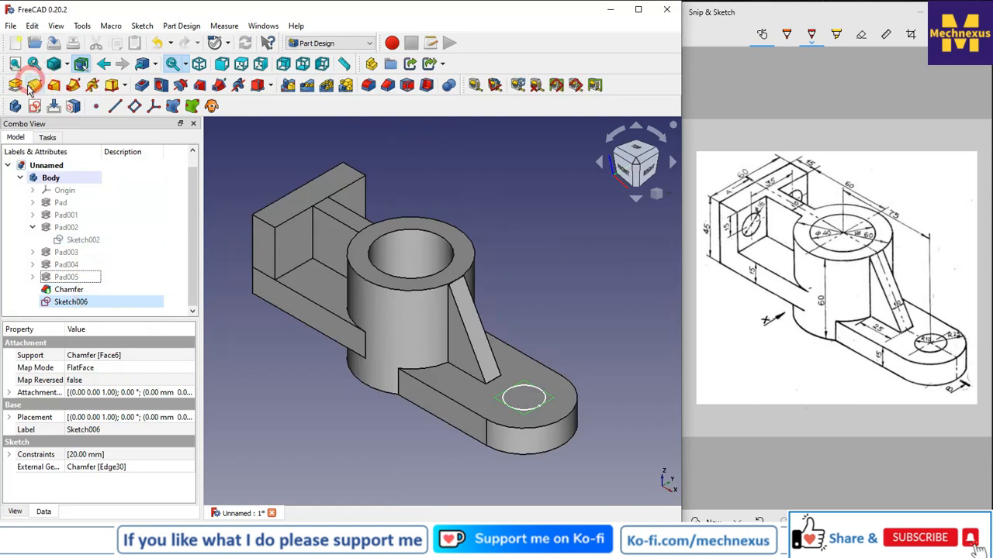
# Pocket the circle with type Through all to cut the hole in the base arm.
pyautogui.click(147, 101)
pyautogui.click(138, 212)
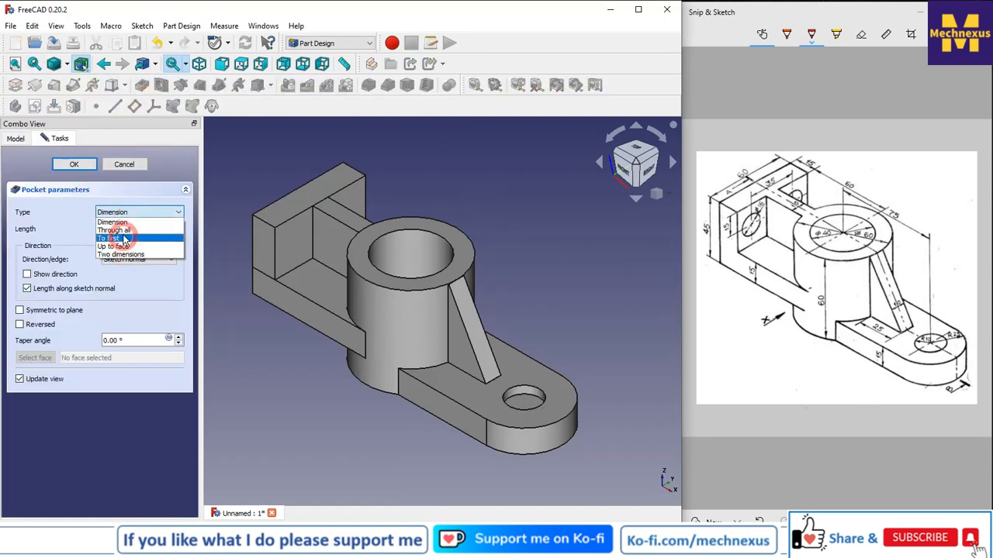
pyautogui.click(116, 231)
pyautogui.click(76, 164)
# Start a new sketch on the upright plate's face and set the view to isometric.
pyautogui.scroll(-2, 553, 287)
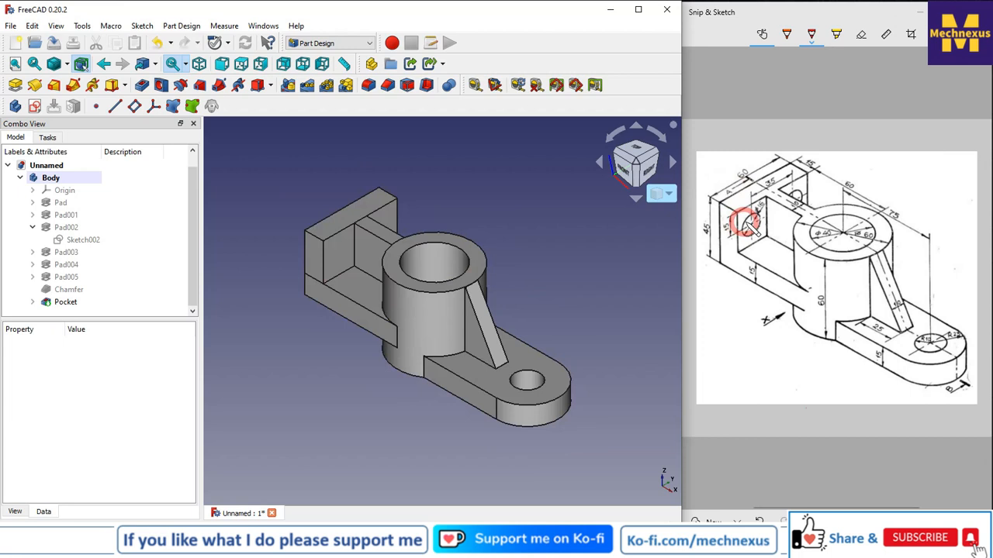
pyautogui.scroll(2, 338, 252)
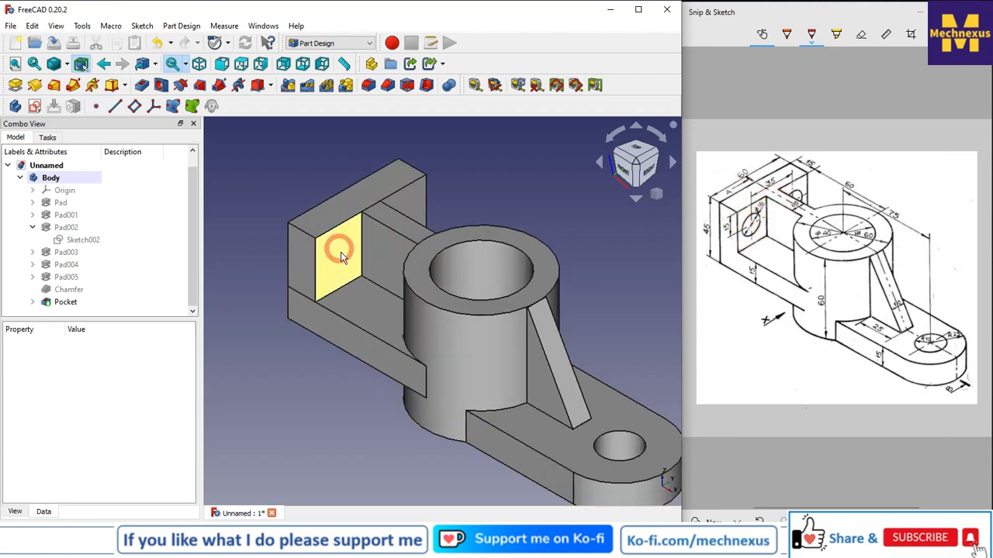
pyautogui.scroll(-1, 414, 277)
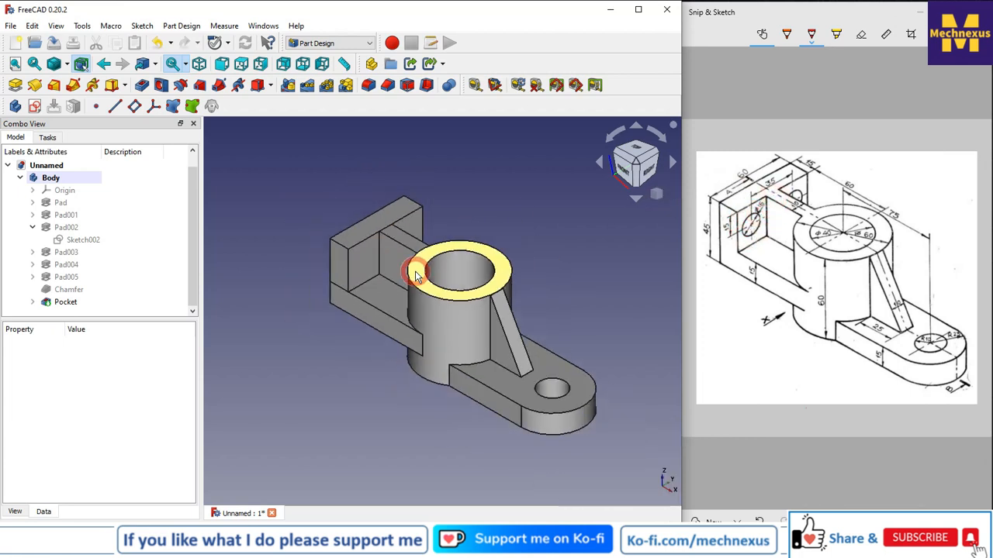
pyautogui.scroll(2, 361, 272)
pyautogui.click(366, 268)
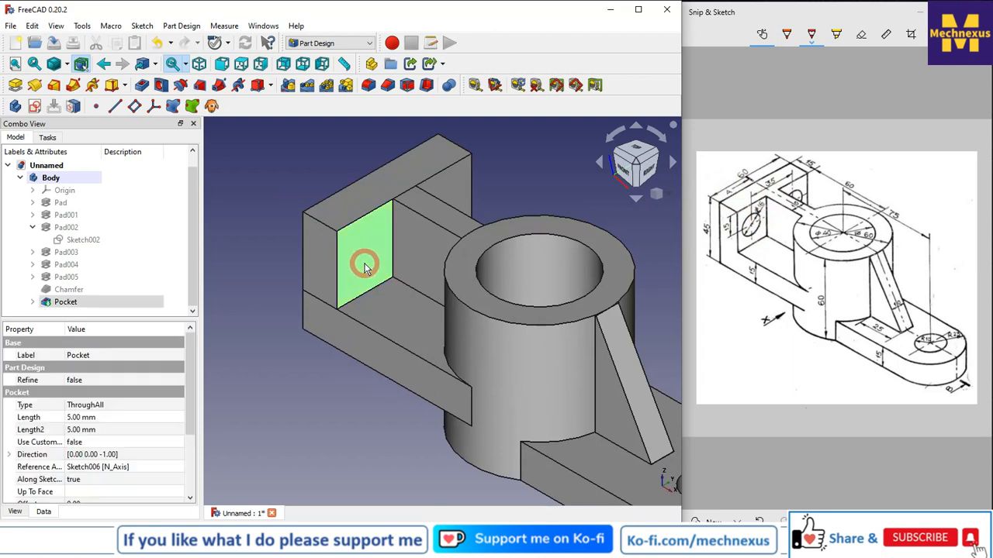
pyautogui.click(367, 268)
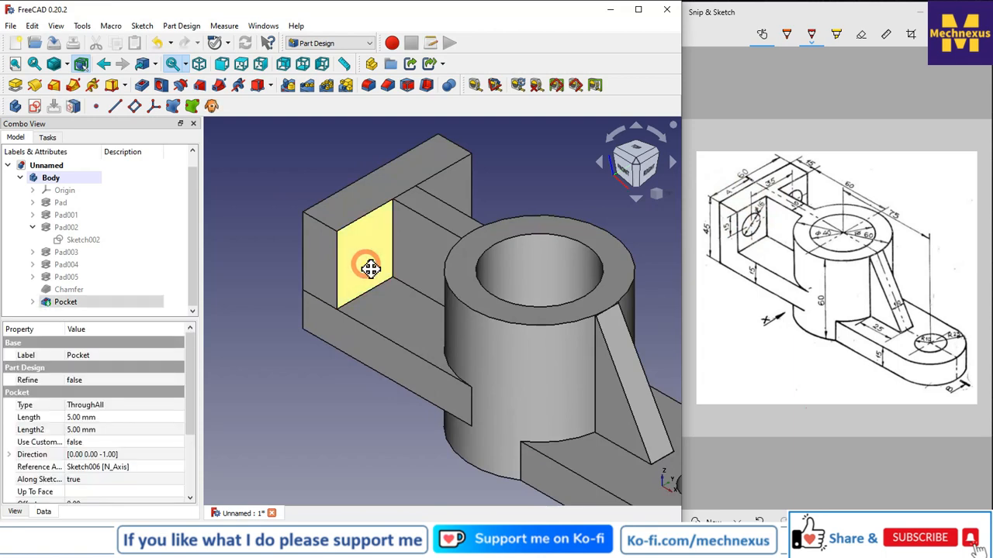
pyautogui.moveTo(371, 266); pyautogui.dragTo(349, 220)
pyautogui.click(349, 220)
pyautogui.click(34, 107)
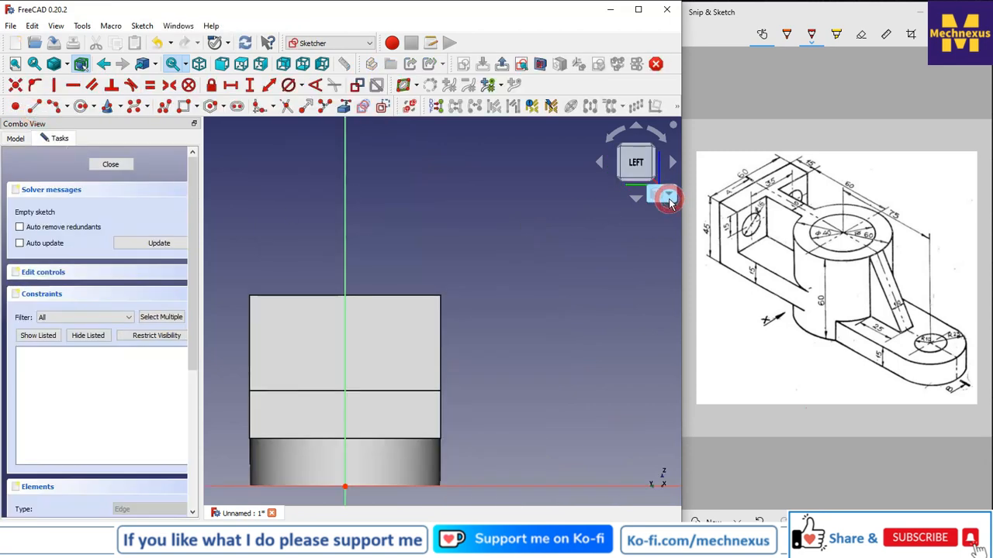
pyautogui.click(658, 196)
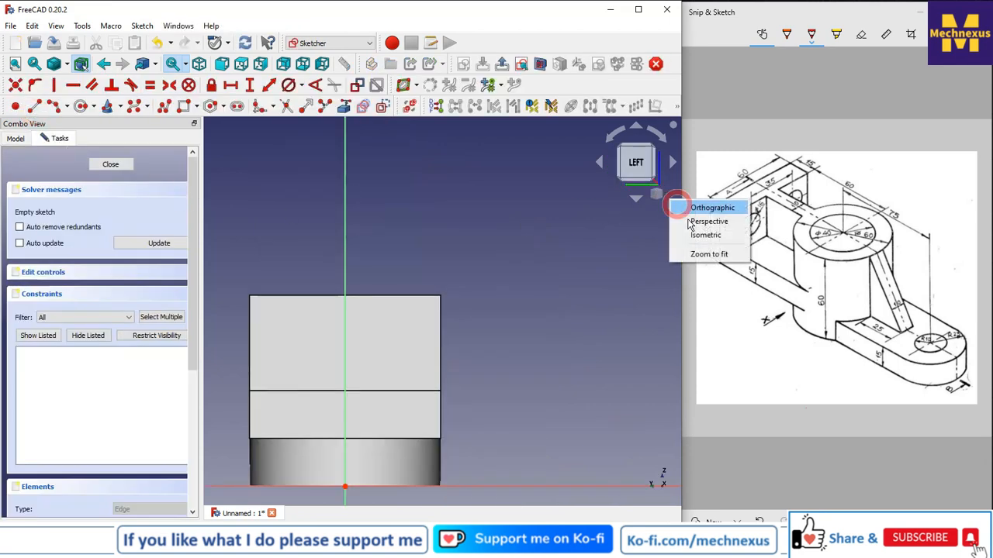
pyautogui.click(705, 235)
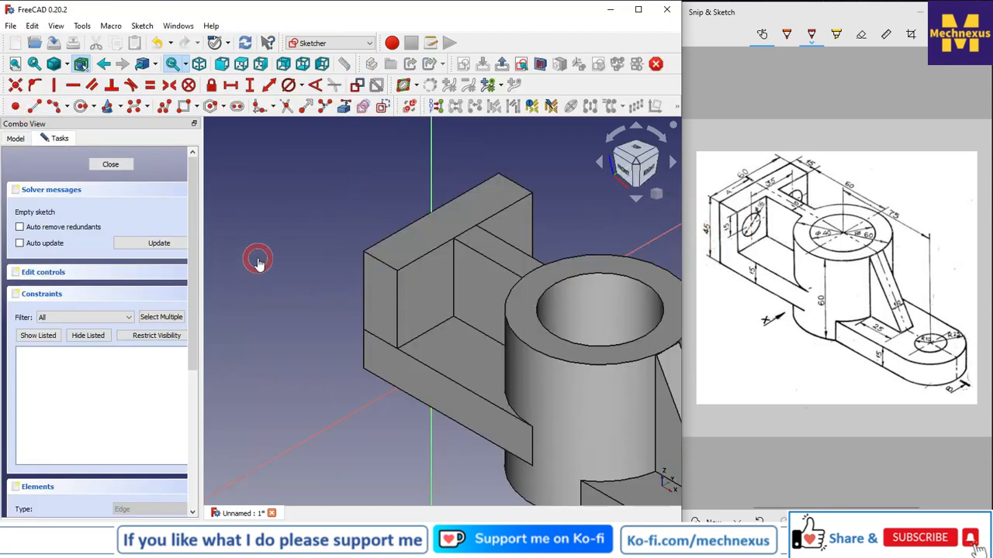
# Switch the display to wireframe and draw two circles on the upright plate's sketch plane.
pyautogui.click(69, 65)
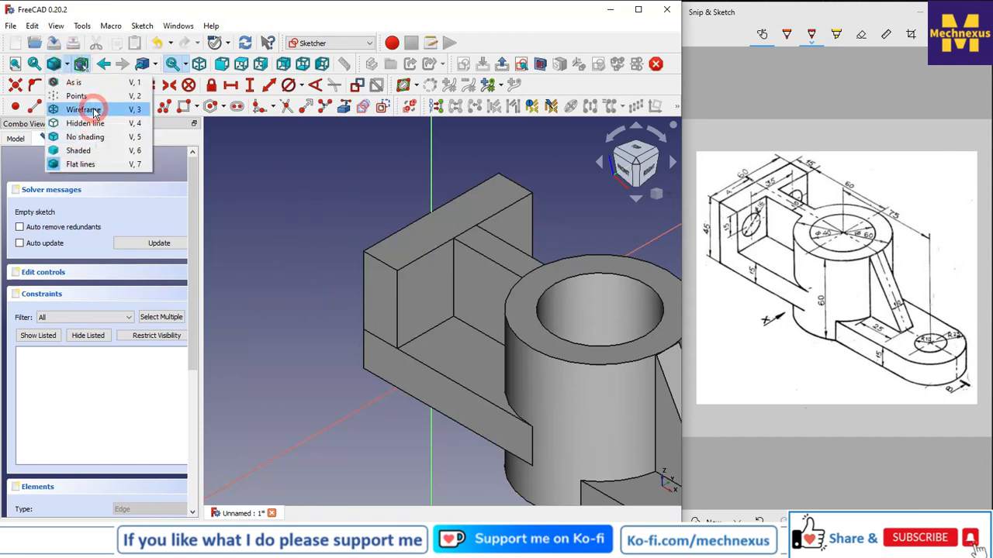
pyautogui.click(83, 109)
pyautogui.scroll(3, 418, 266)
pyautogui.click(81, 106)
pyautogui.click(406, 291)
pyautogui.click(426, 280)
pyautogui.click(535, 203)
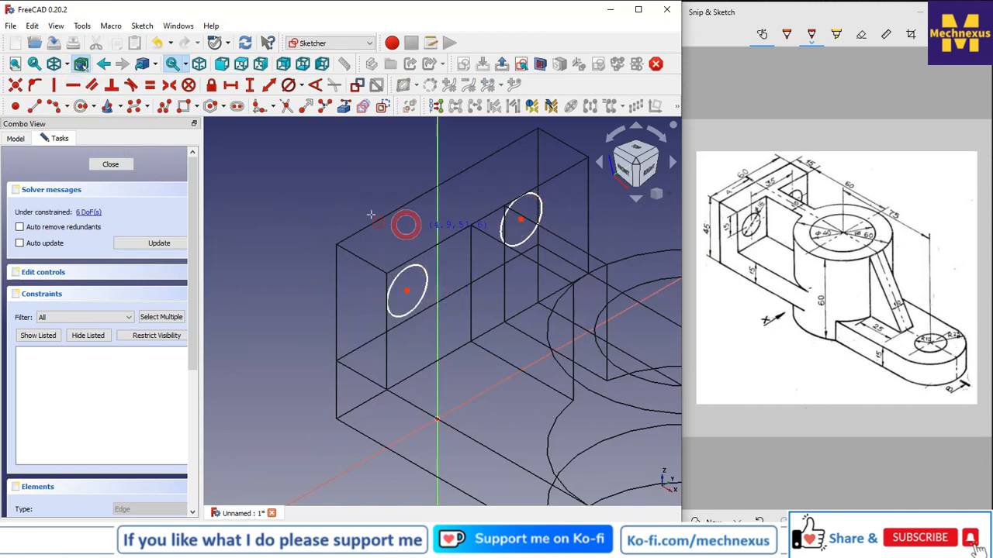
# Apply an Equal constraint to the two circles.
pyautogui.click(423, 271)
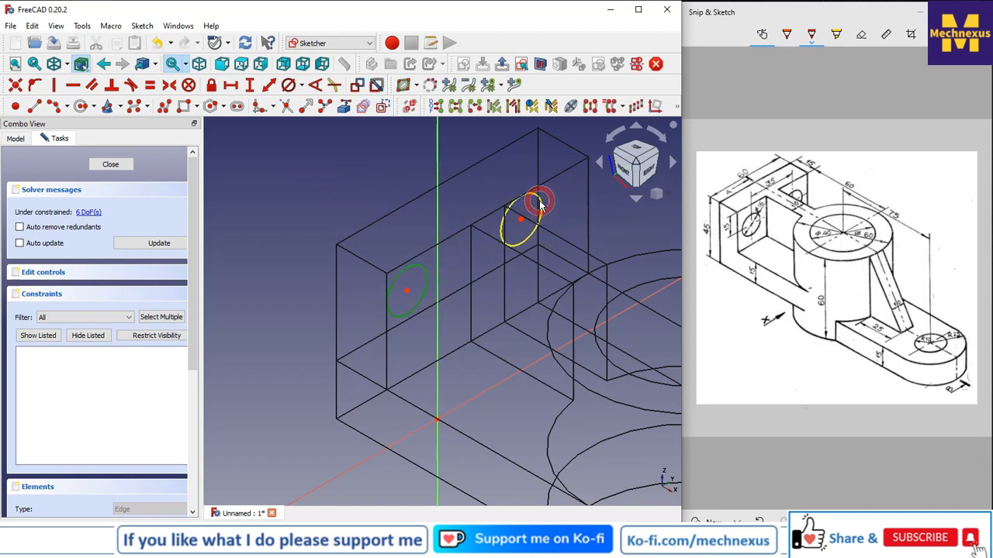
pyautogui.click(541, 203)
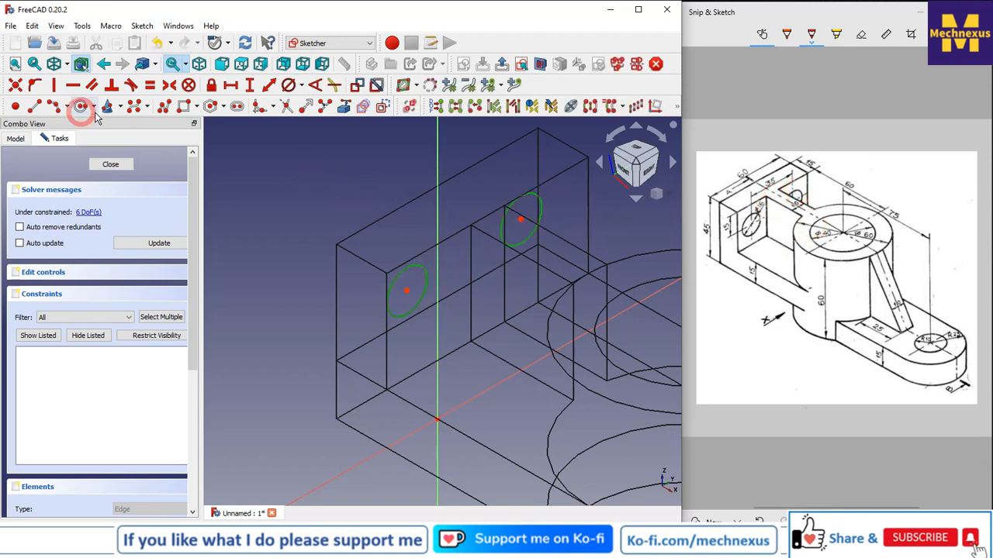
pyautogui.click(149, 84)
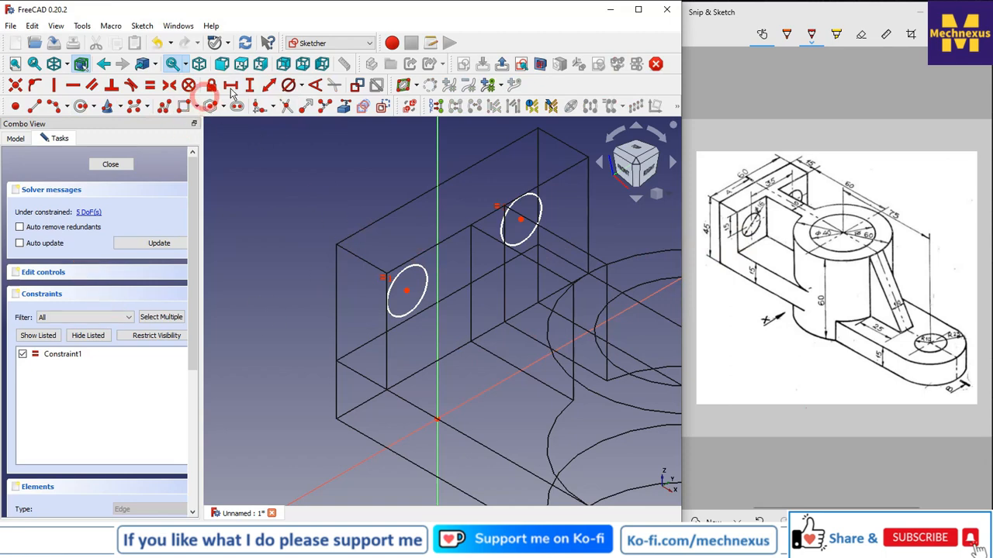
# Link the upright plate's top edge into the sketch as external geometry.
pyautogui.click(340, 107)
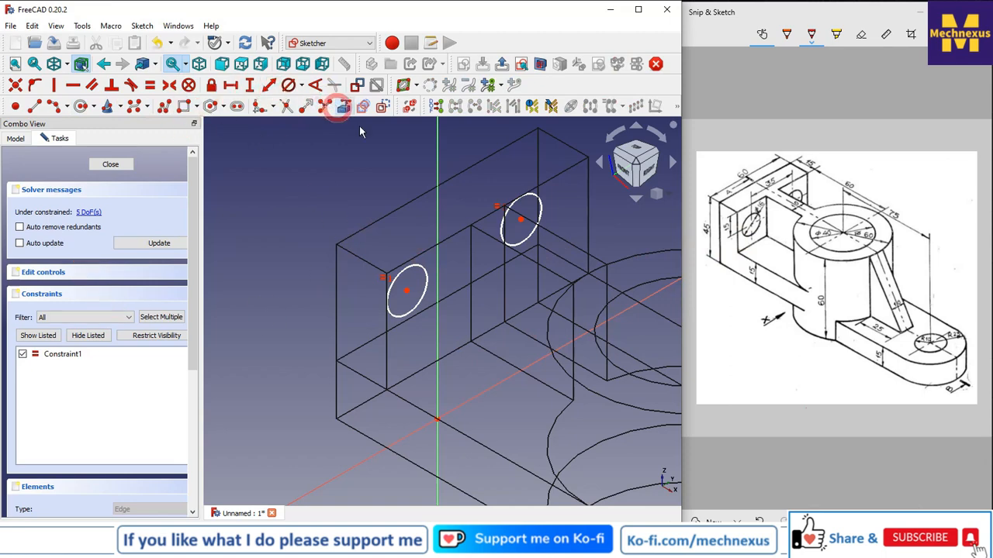
pyautogui.click(386, 210)
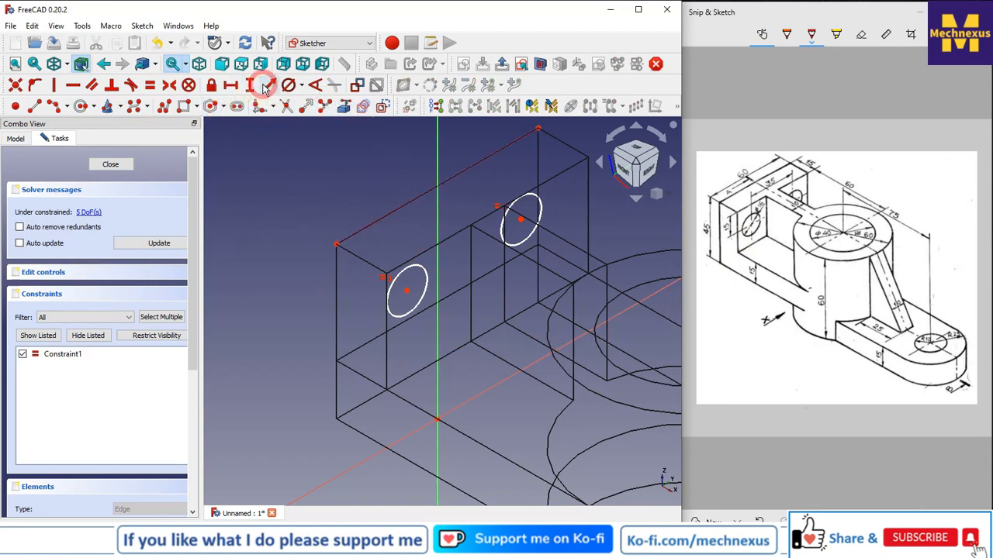
pyautogui.click(347, 238)
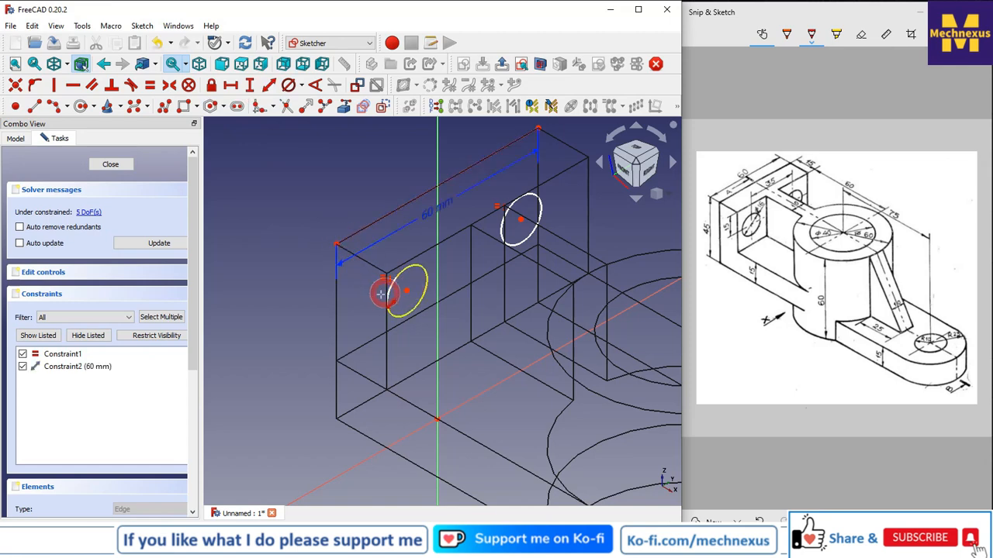
pyautogui.rightClick(318, 219)
pyautogui.click(295, 225)
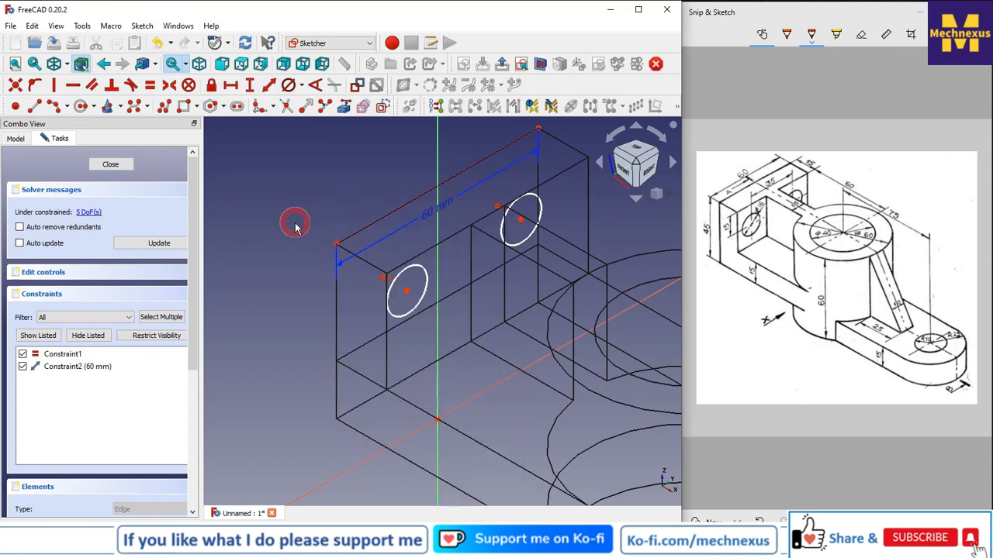
# Set the vertical distance from the plate's top corner to the front circle's centre to 15 mm.
pyautogui.click(250, 85)
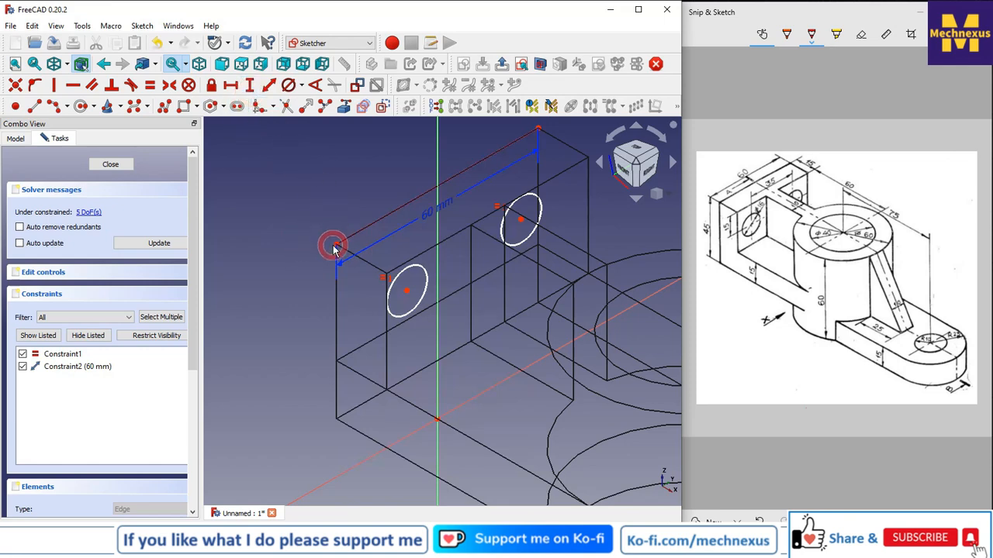
pyautogui.click(407, 289)
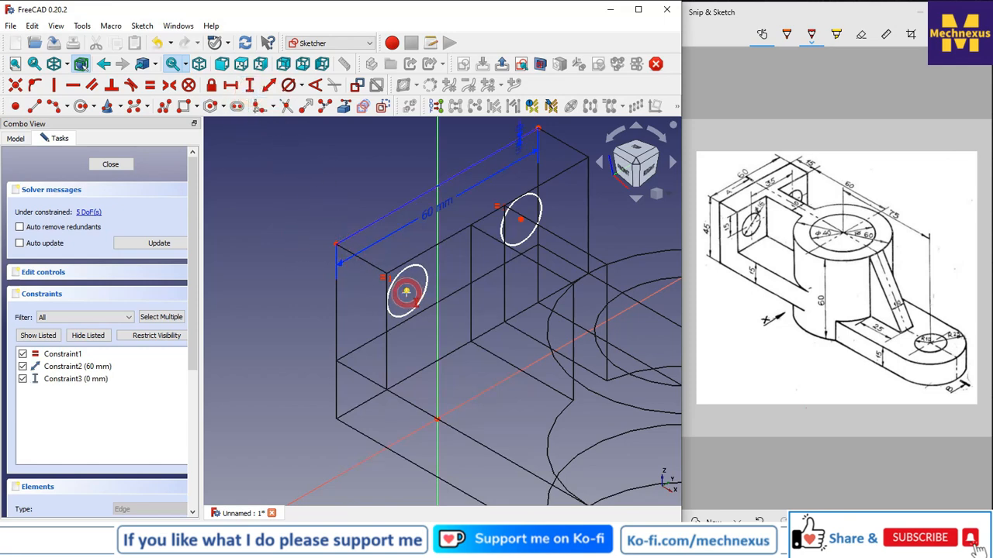
pyautogui.click(406, 291)
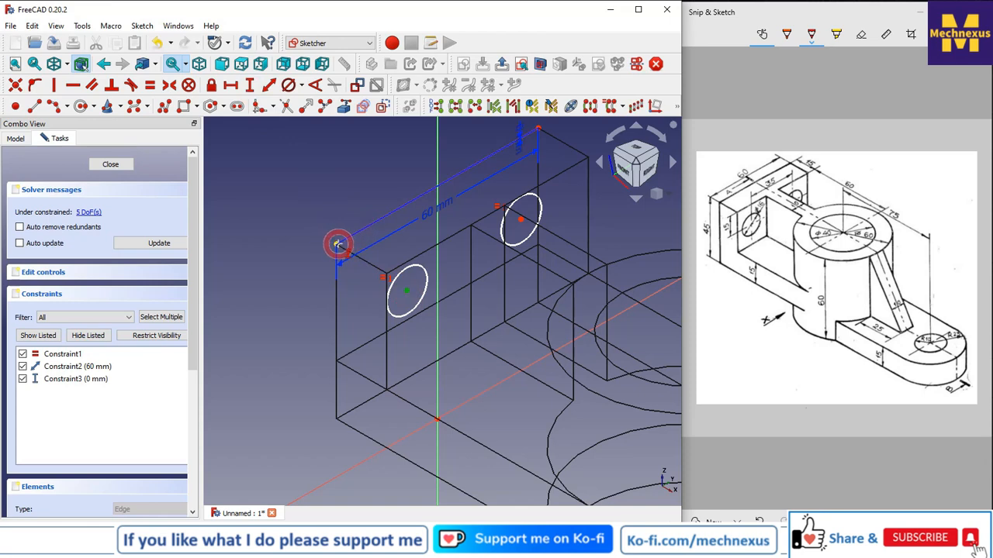
pyautogui.click(338, 246)
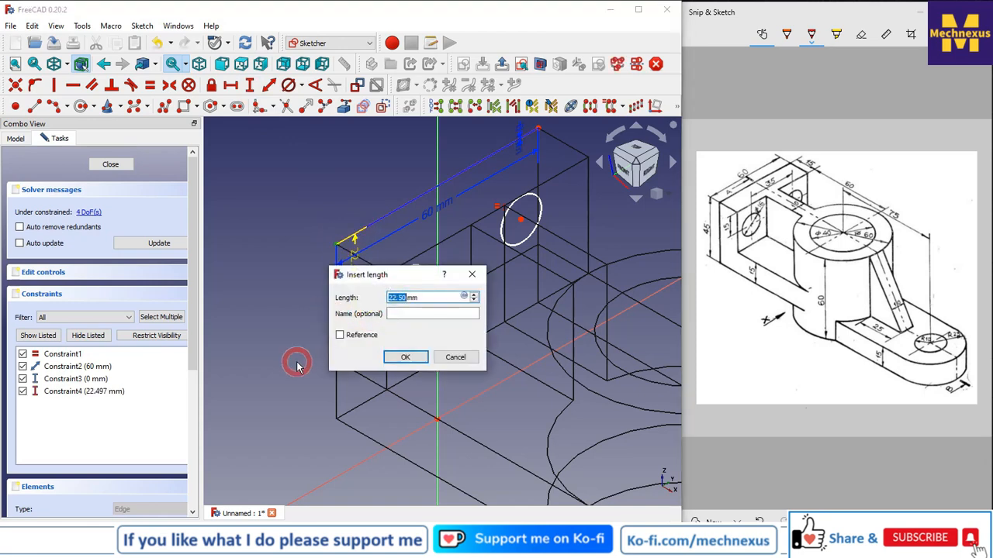
pyautogui.write('15')
pyautogui.press('Return')
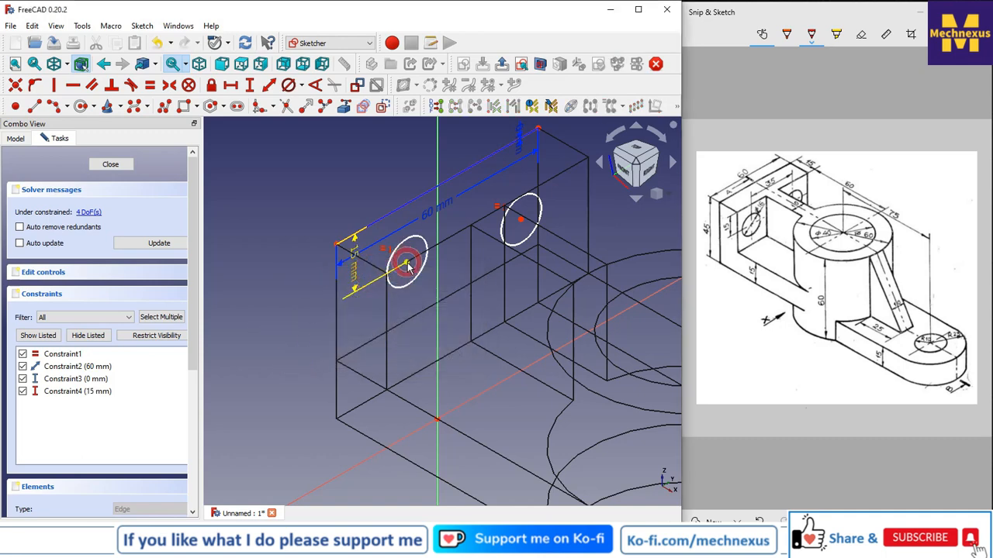
# Constrain the two circle centres to lie on a horizontal line.
pyautogui.click(528, 219)
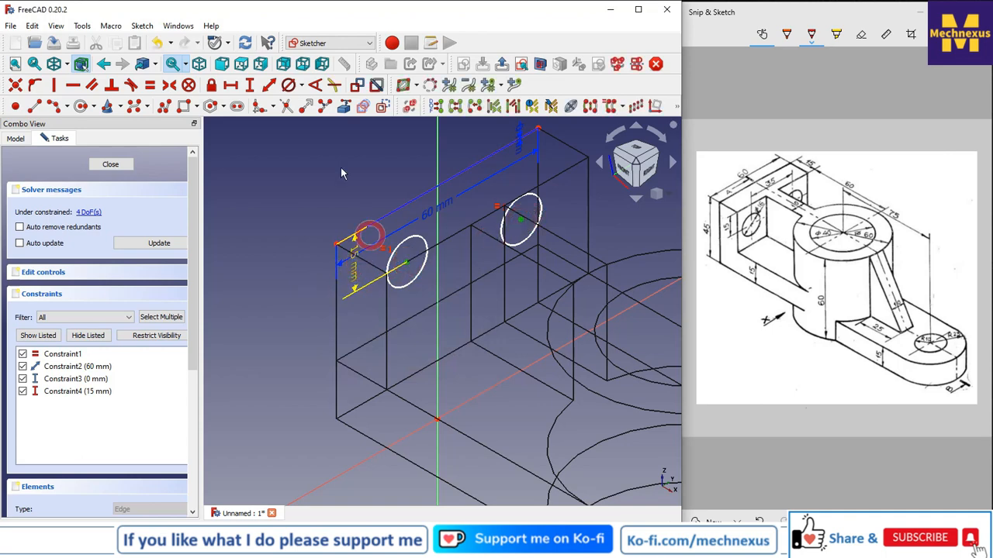
pyautogui.click(73, 85)
pyautogui.click(196, 364)
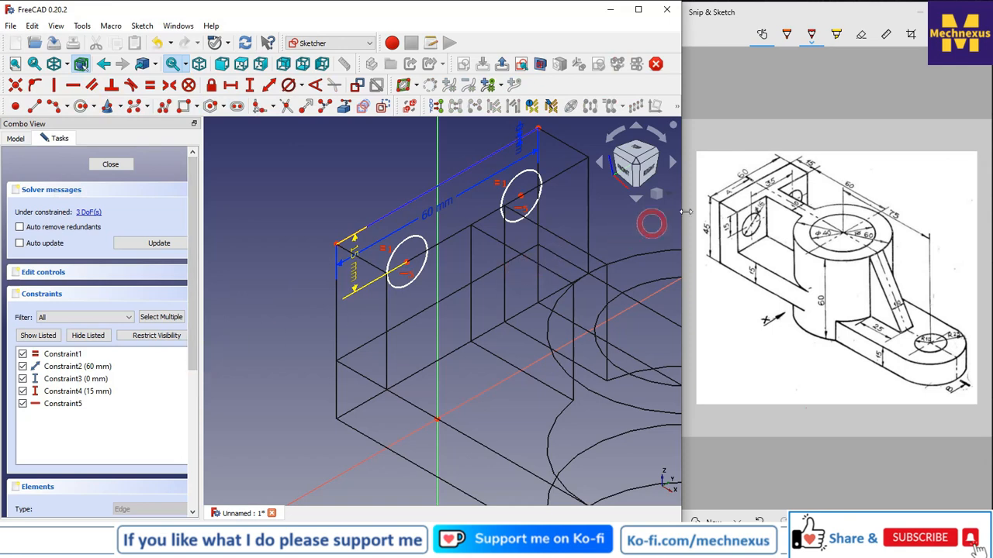
# Apply a Symmetric constraint to the two circle centres and delete the now redundant horizontal constraint.
pyautogui.click(406, 265)
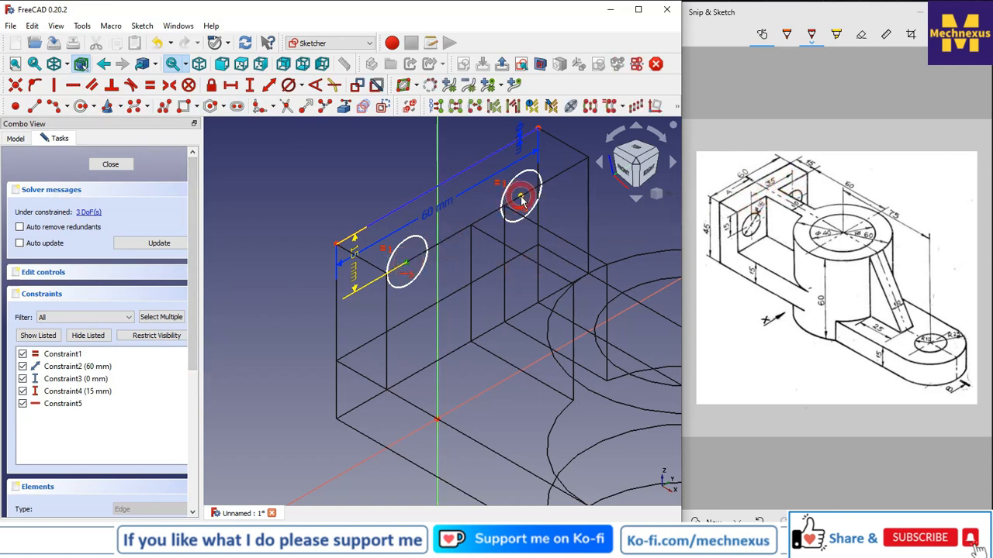
pyautogui.scroll(-2, 388, 279)
pyautogui.scroll(-2, 402, 312)
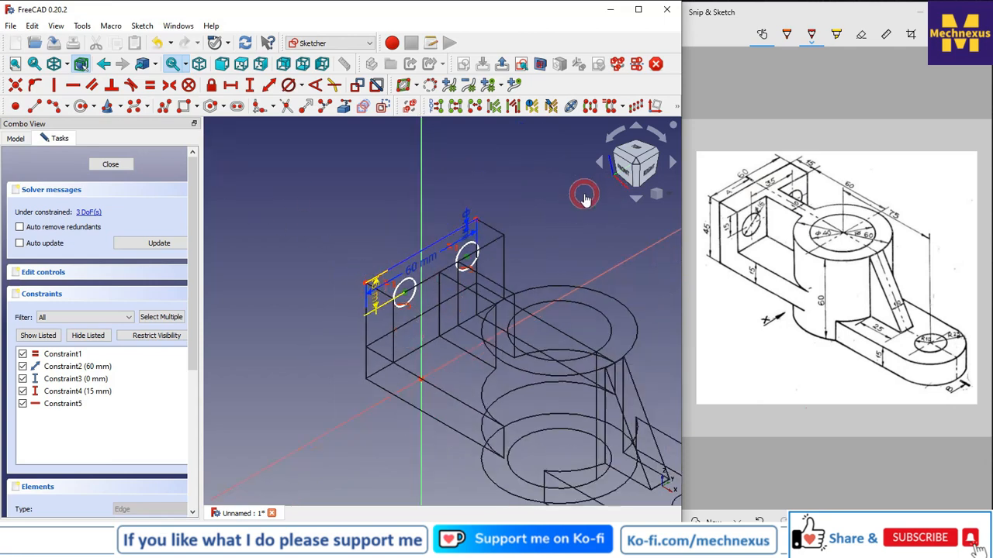
pyautogui.click(564, 237)
pyautogui.moveTo(560, 246)
pyautogui.mouseDown(button='middle')
pyautogui.moveTo(565, 186)
pyautogui.moveTo(650, 289)
pyautogui.mouseUp(button='middle')
pyautogui.moveTo(558, 219)
pyautogui.mouseDown(button='middle')
pyautogui.moveTo(582, 259)
pyautogui.moveTo(532, 290)
pyautogui.moveTo(459, 212)
pyautogui.moveTo(438, 223)
pyautogui.mouseUp(button='middle')
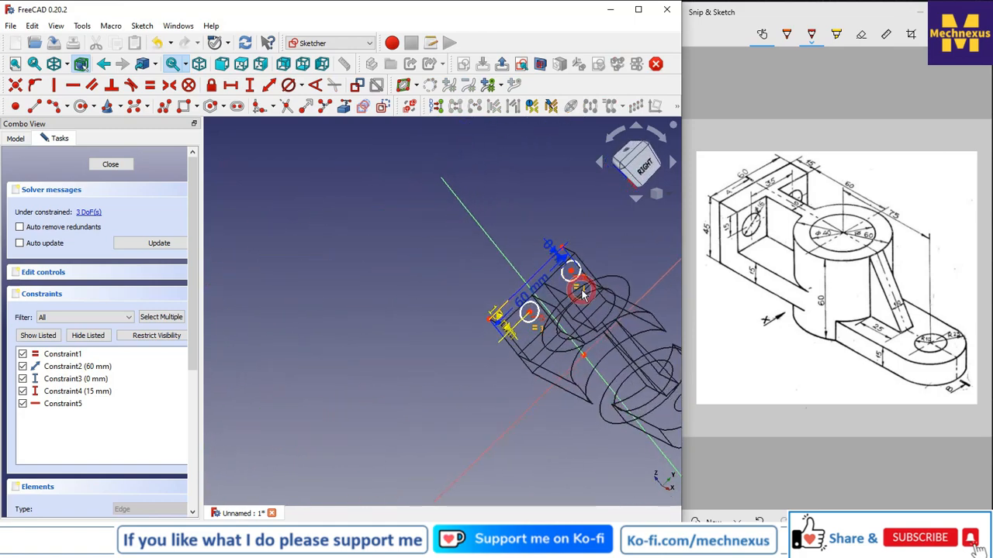
pyautogui.scroll(3, 582, 293)
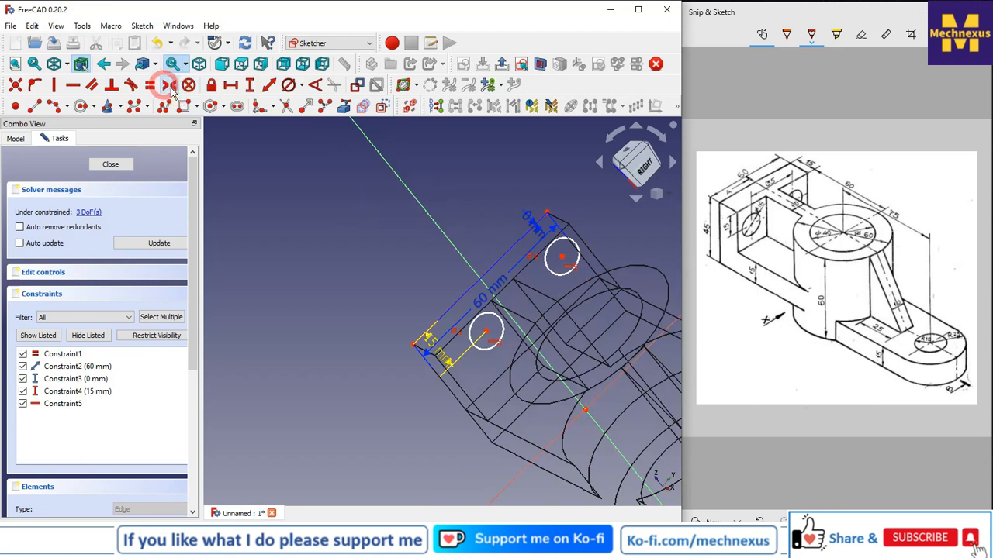
pyautogui.click(492, 330)
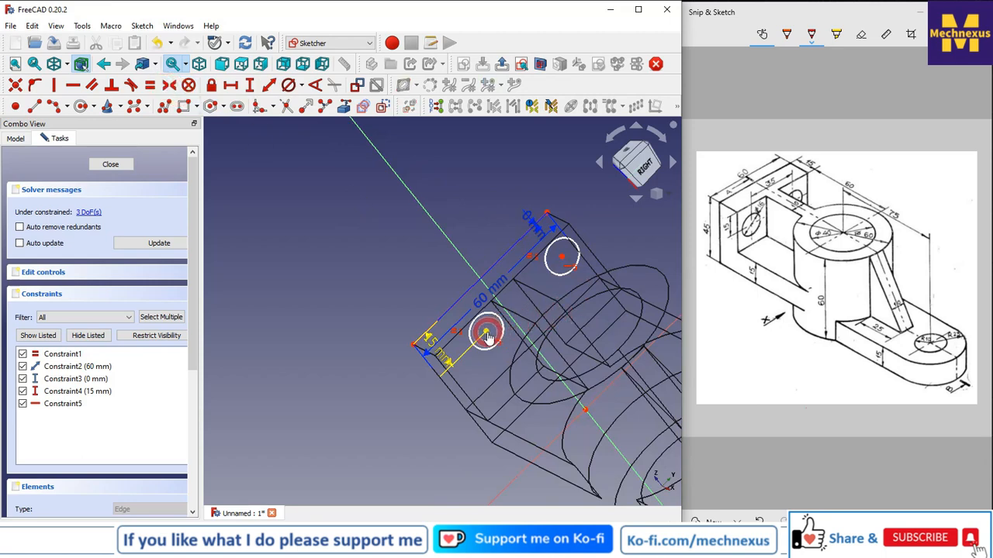
pyautogui.click(551, 264)
pyautogui.click(561, 258)
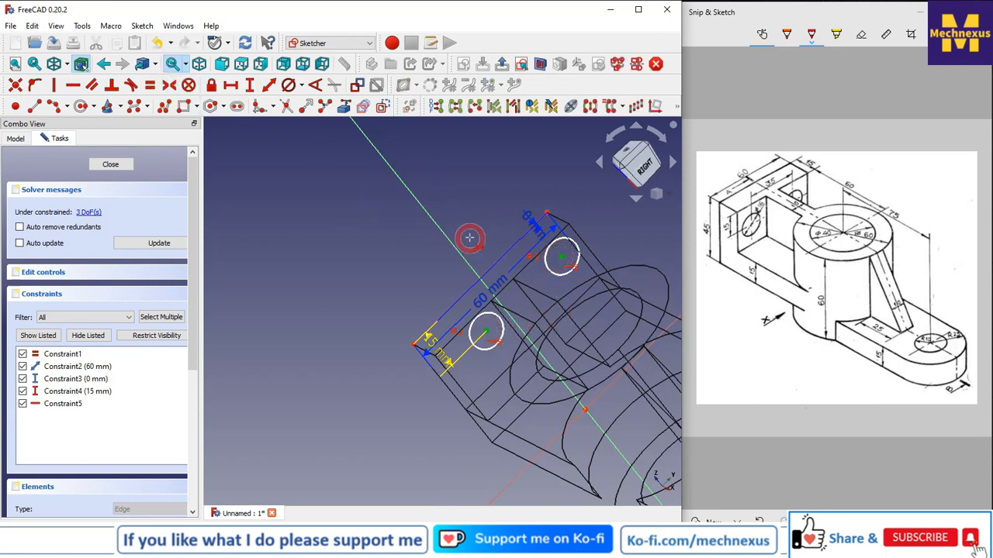
pyautogui.click(446, 232)
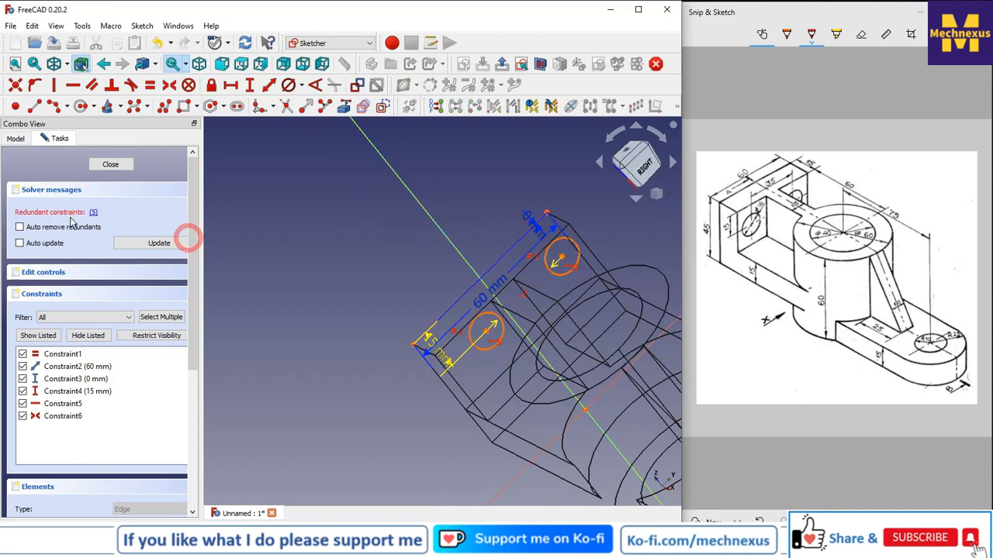
pyautogui.rightClick(51, 402)
pyautogui.click(89, 518)
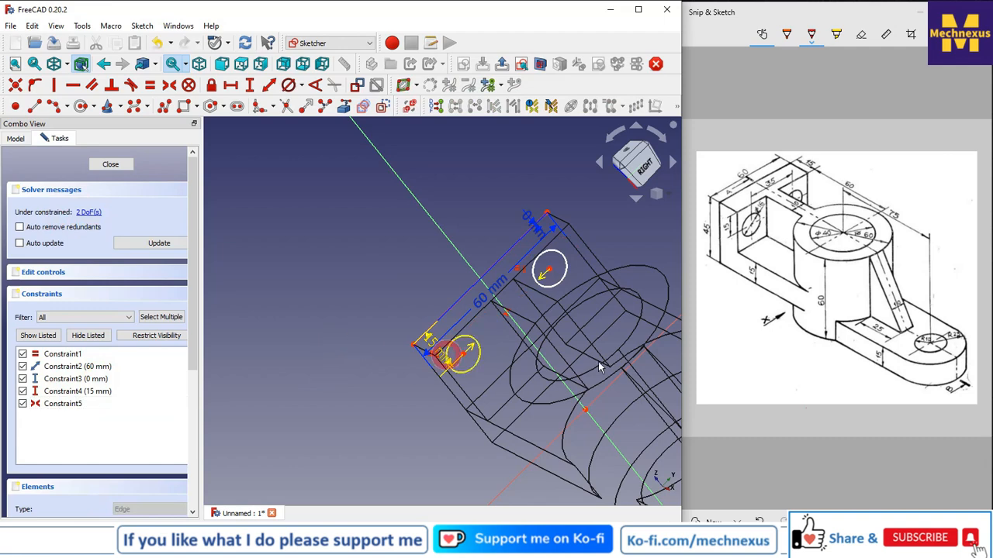
# Set the horizontal distance between the two circle centres to 35 mm.
pyautogui.click(463, 355)
pyautogui.click(550, 270)
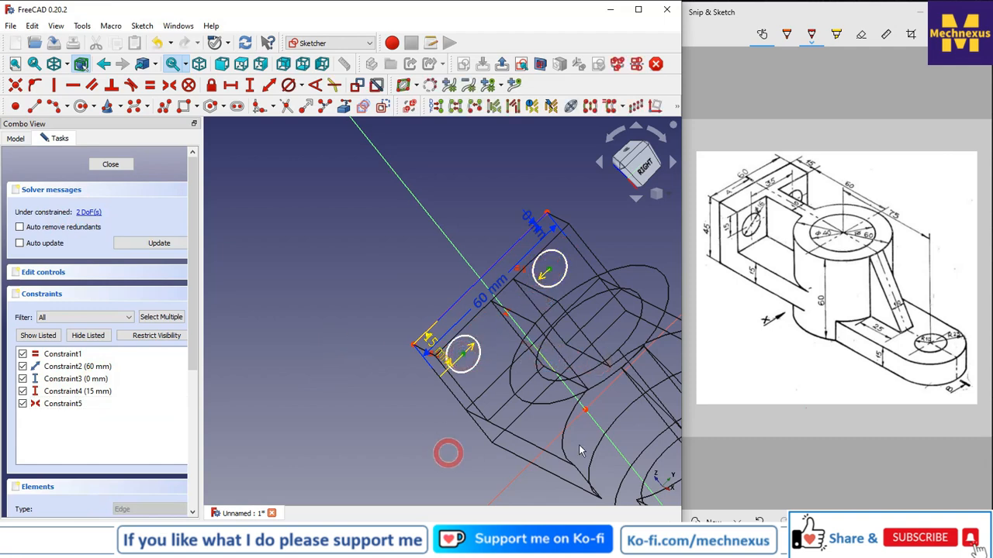
pyautogui.click(231, 87)
pyautogui.write('35')
pyautogui.press('Return')
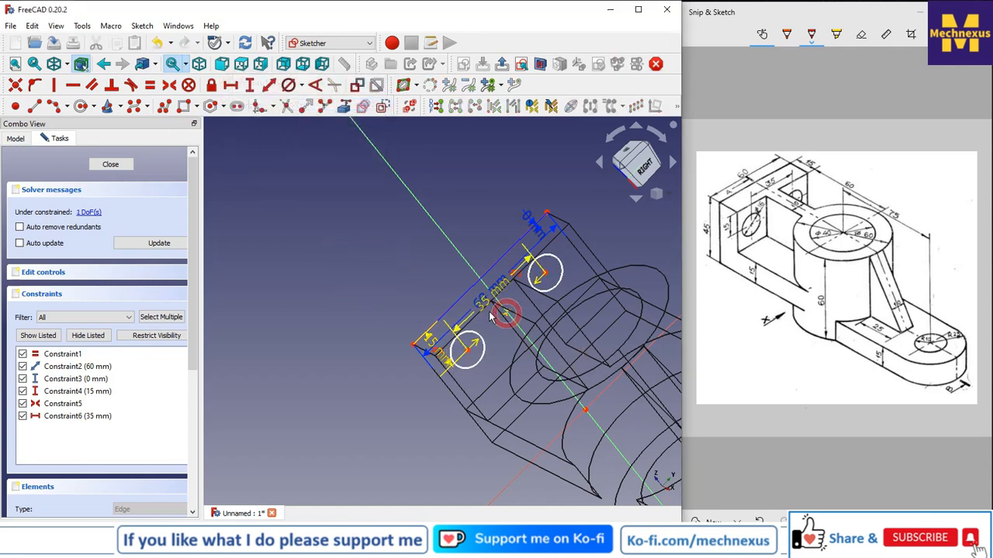
# Set the front circle's diameter to 16 mm.
pyautogui.scroll(2, 500, 310)
pyautogui.click(475, 347)
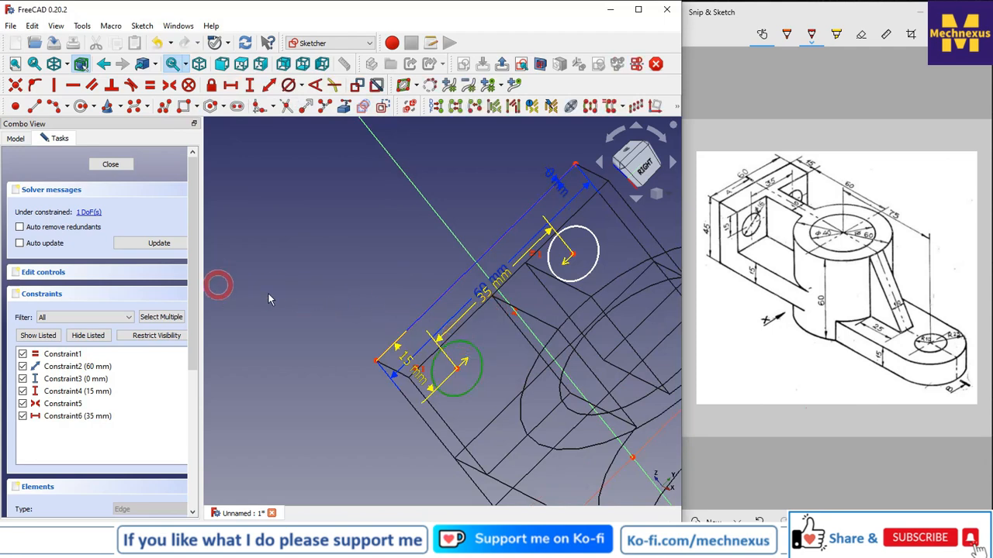
pyautogui.click(299, 86)
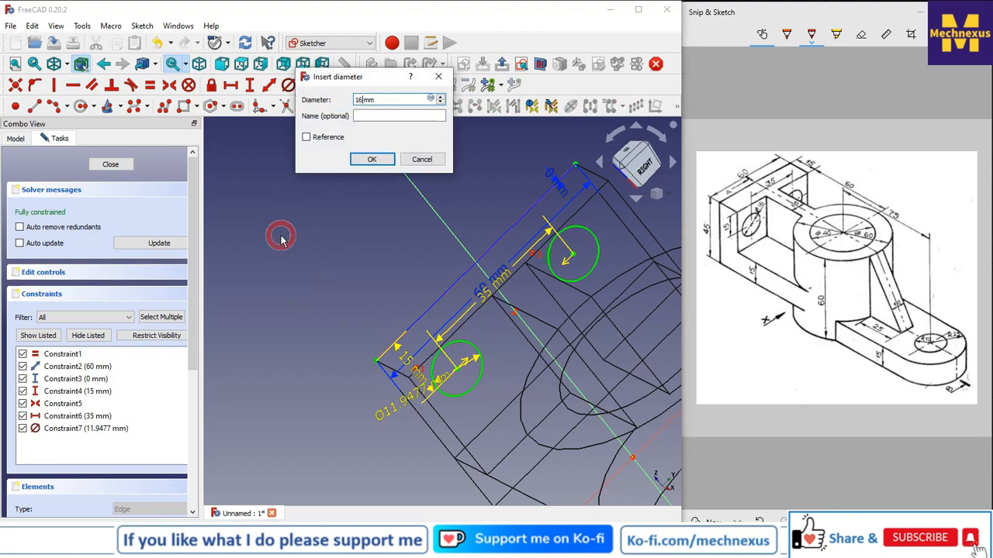
pyautogui.press('Return')
# Switch the display back to flat lines and close the sketch.
pyautogui.scroll(-3, 280, 239)
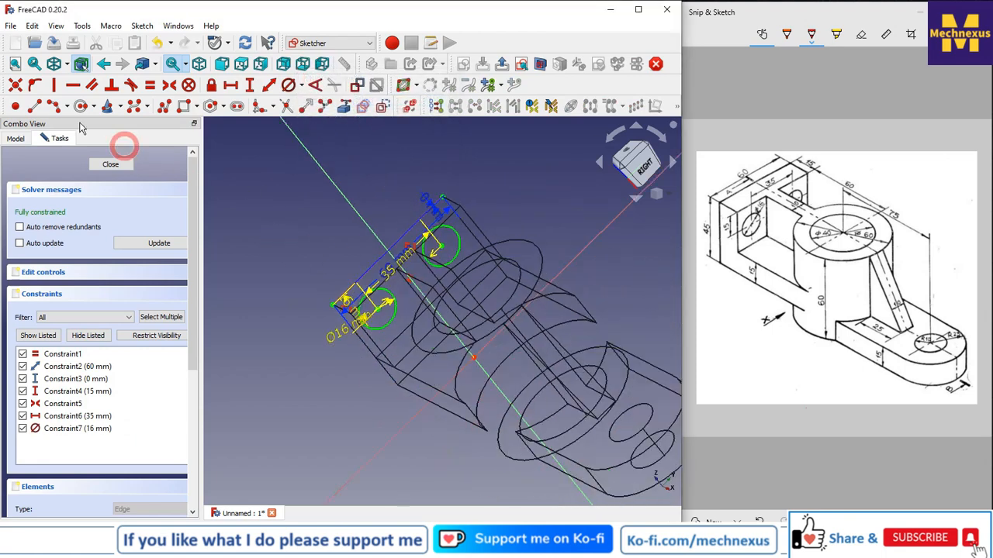
pyautogui.click(68, 65)
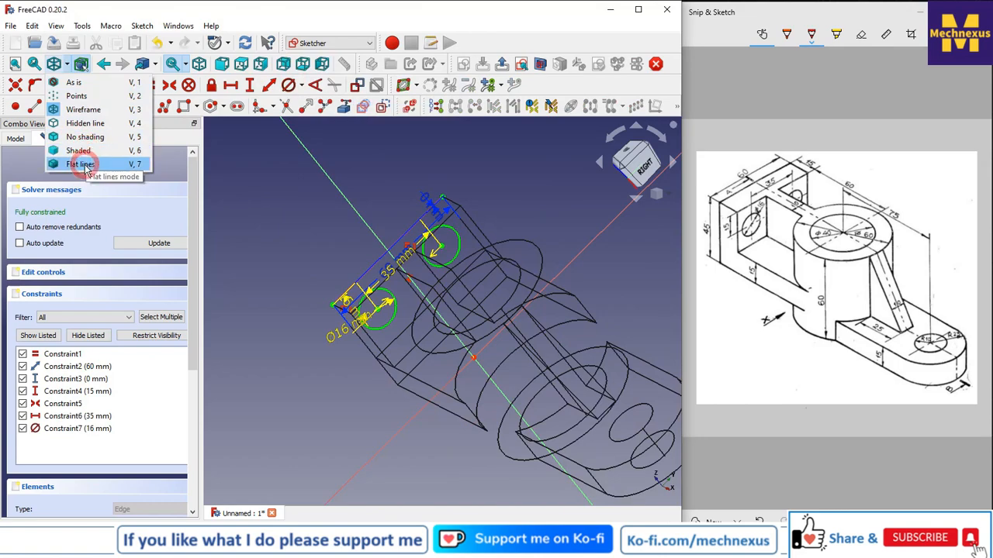
pyautogui.click(85, 164)
pyautogui.moveTo(435, 308); pyautogui.dragTo(604, 292, button='middle')
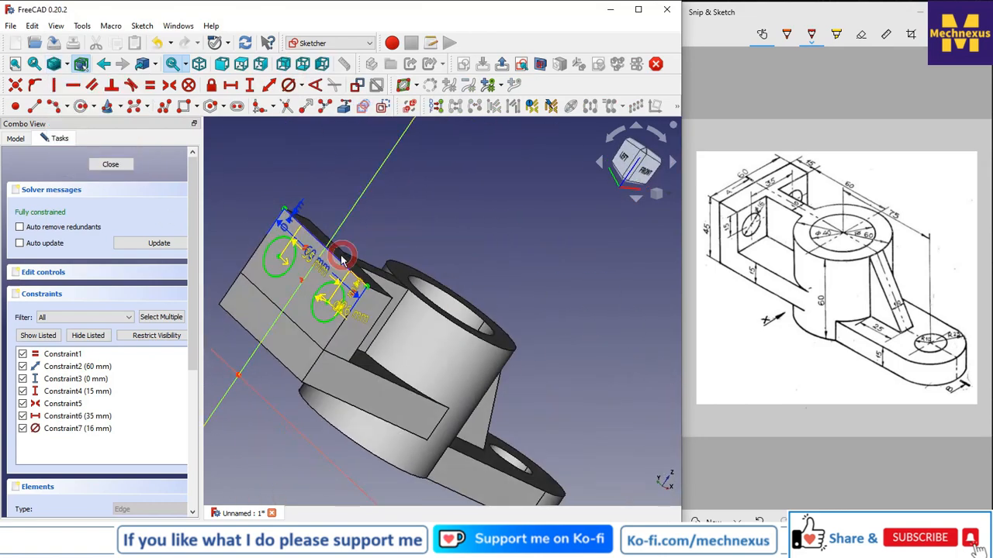
pyautogui.scroll(2, 333, 261)
pyautogui.scroll(-2, 333, 266)
pyautogui.click(107, 172)
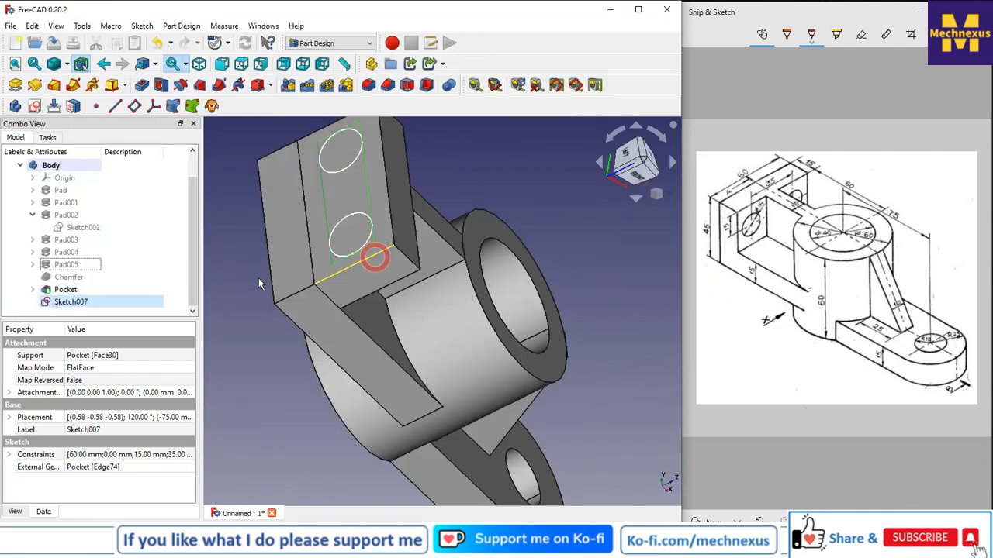
# Pocket the two-circle sketch with type Up to face, cutting the holes through the upright plate.
pyautogui.click(252, 344)
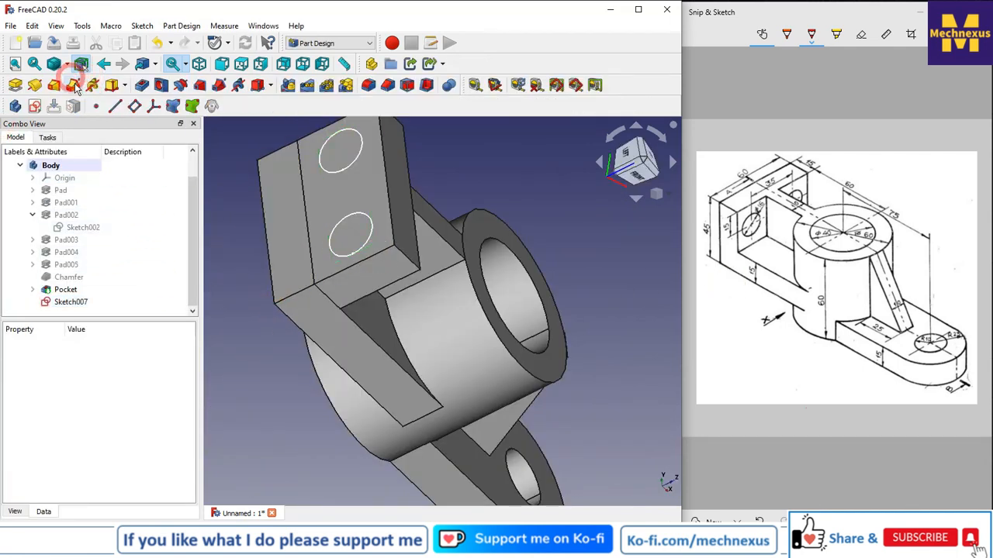
pyautogui.click(143, 86)
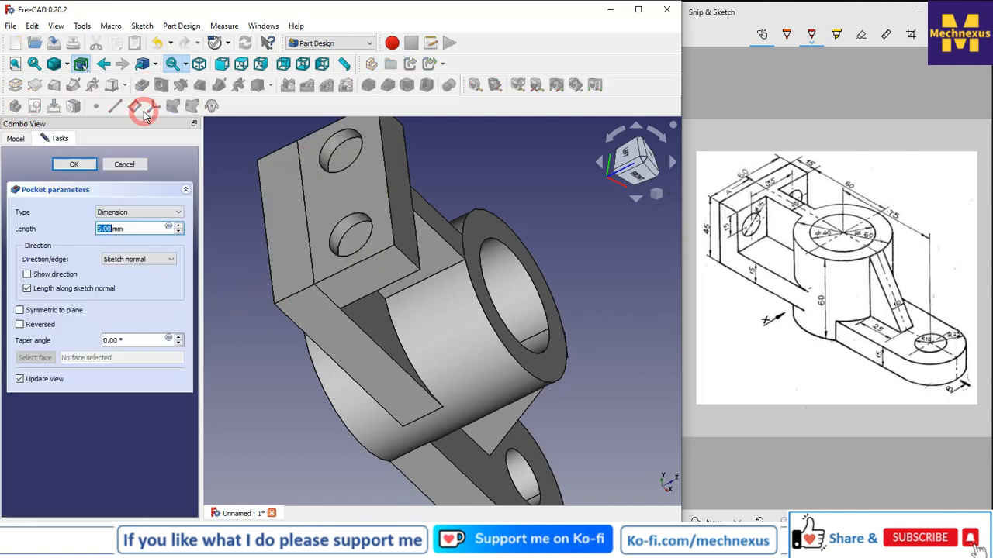
pyautogui.click(132, 213)
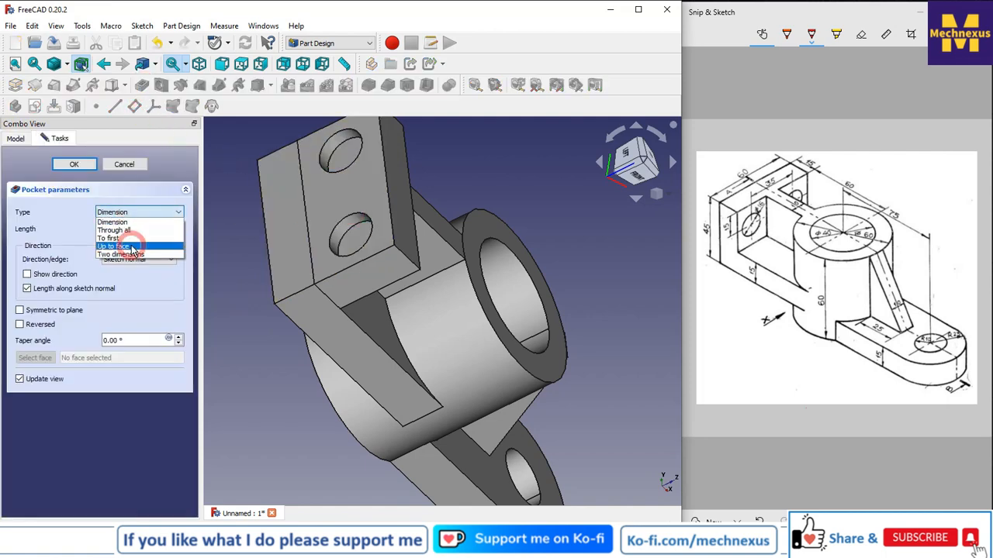
pyautogui.click(124, 244)
pyautogui.moveTo(428, 245); pyautogui.dragTo(339, 224, button='middle')
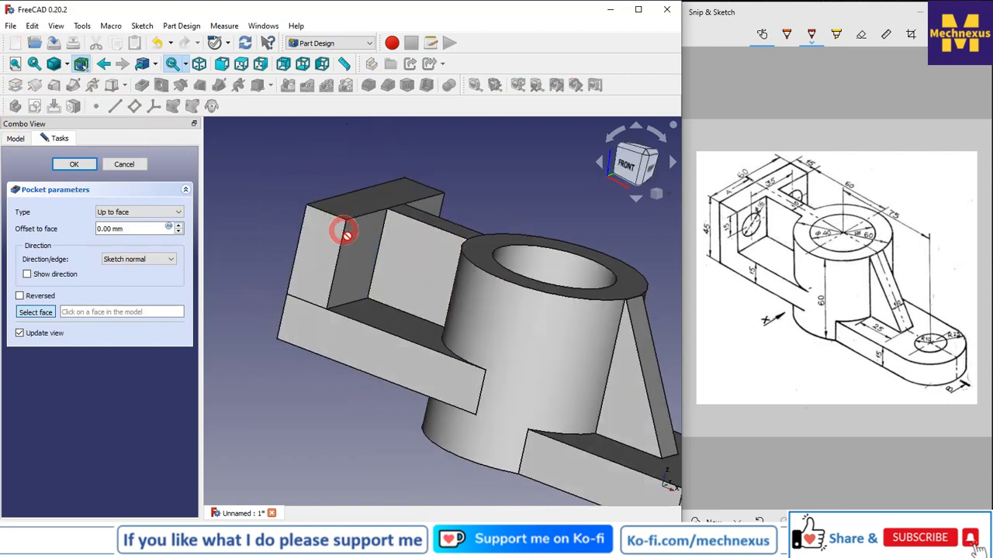
pyautogui.click(288, 233)
pyautogui.scroll(1, 376, 236)
pyautogui.moveTo(375, 237); pyautogui.dragTo(300, 295, button='middle')
pyautogui.click(75, 165)
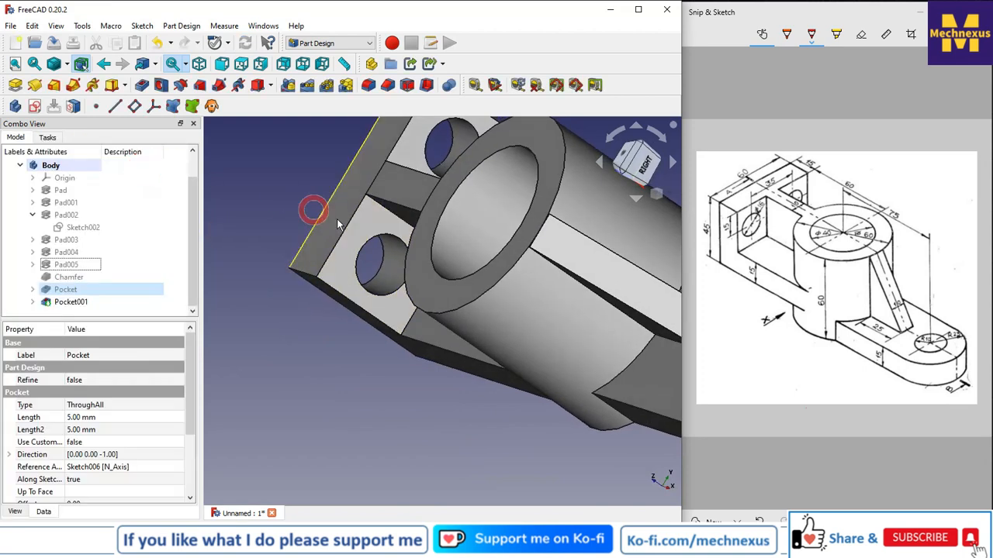
# Switch to the isometric view and inspect the finished bracket.
pyautogui.scroll(-3, 429, 249)
pyautogui.click(671, 197)
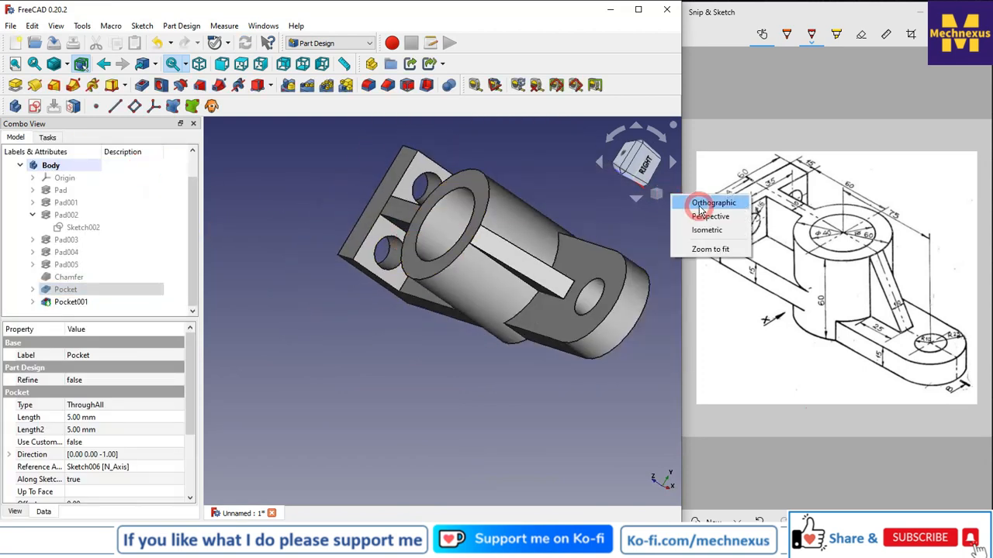
pyautogui.click(682, 226)
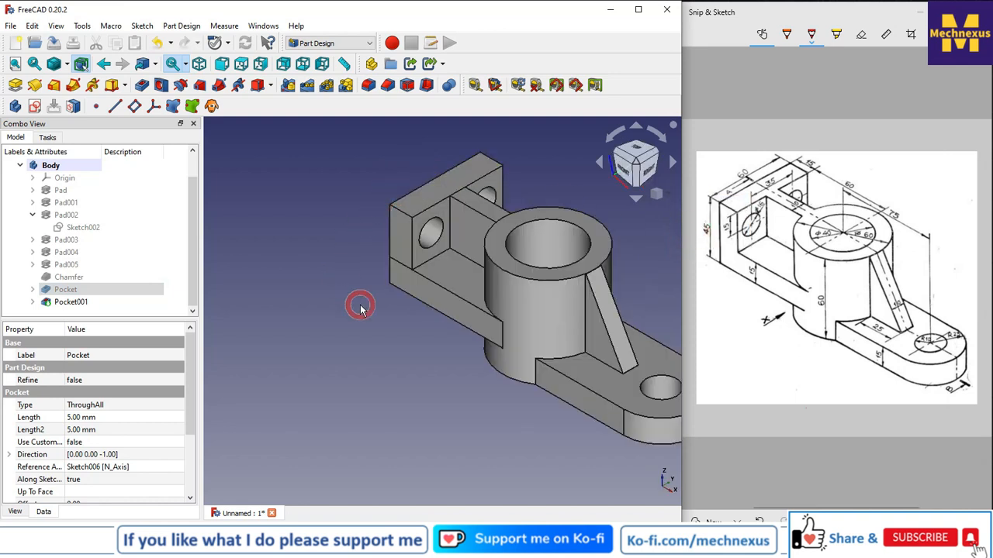
pyautogui.scroll(-2, 348, 375)
pyautogui.scroll(1, 442, 349)
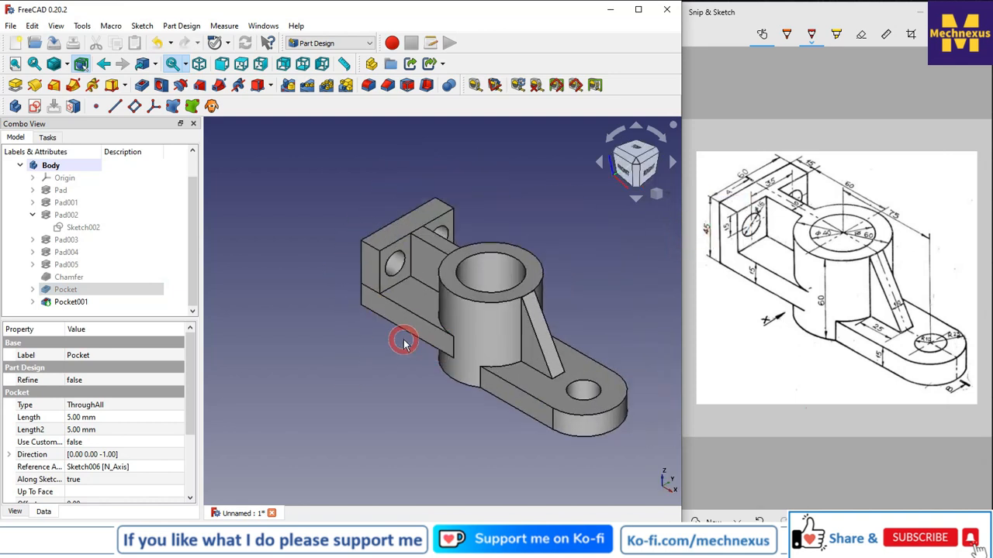
pyautogui.scroll(2, 613, 361)
pyautogui.scroll(-1, 425, 345)
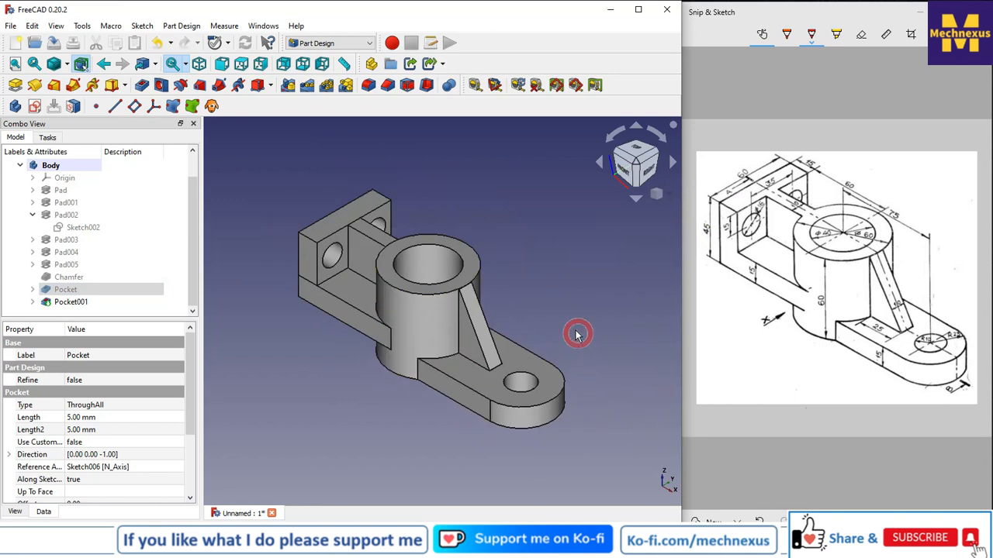
pyautogui.scroll(1, 576, 334)
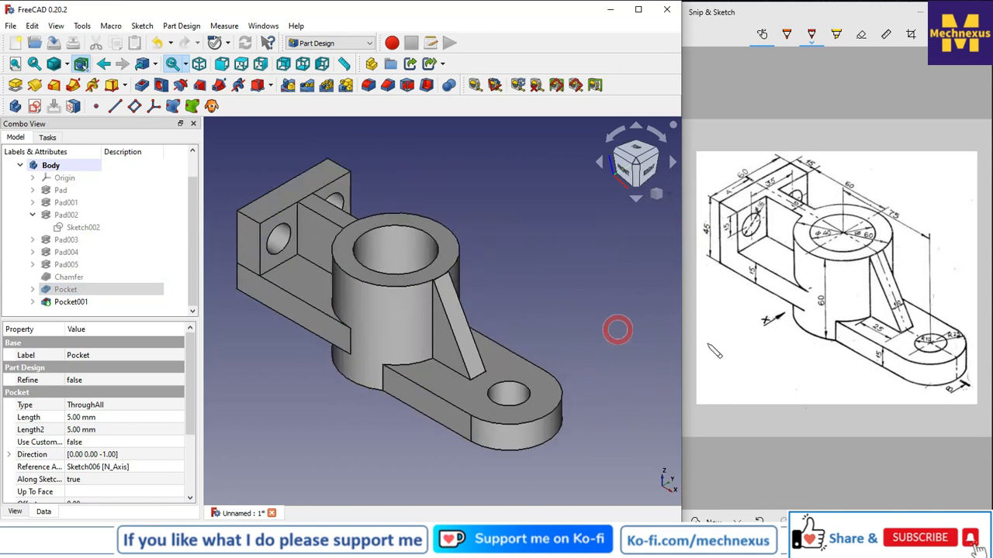
pyautogui.click(508, 286)
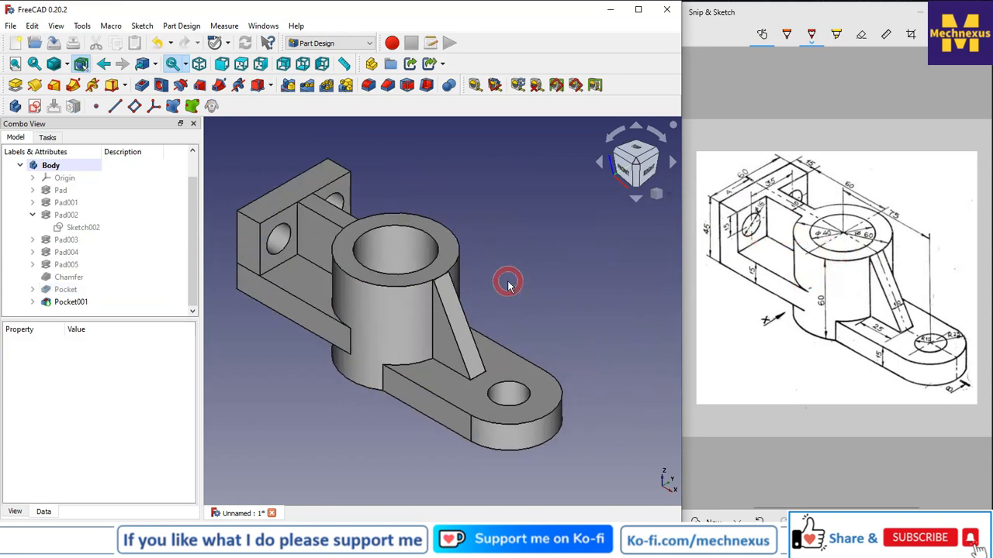